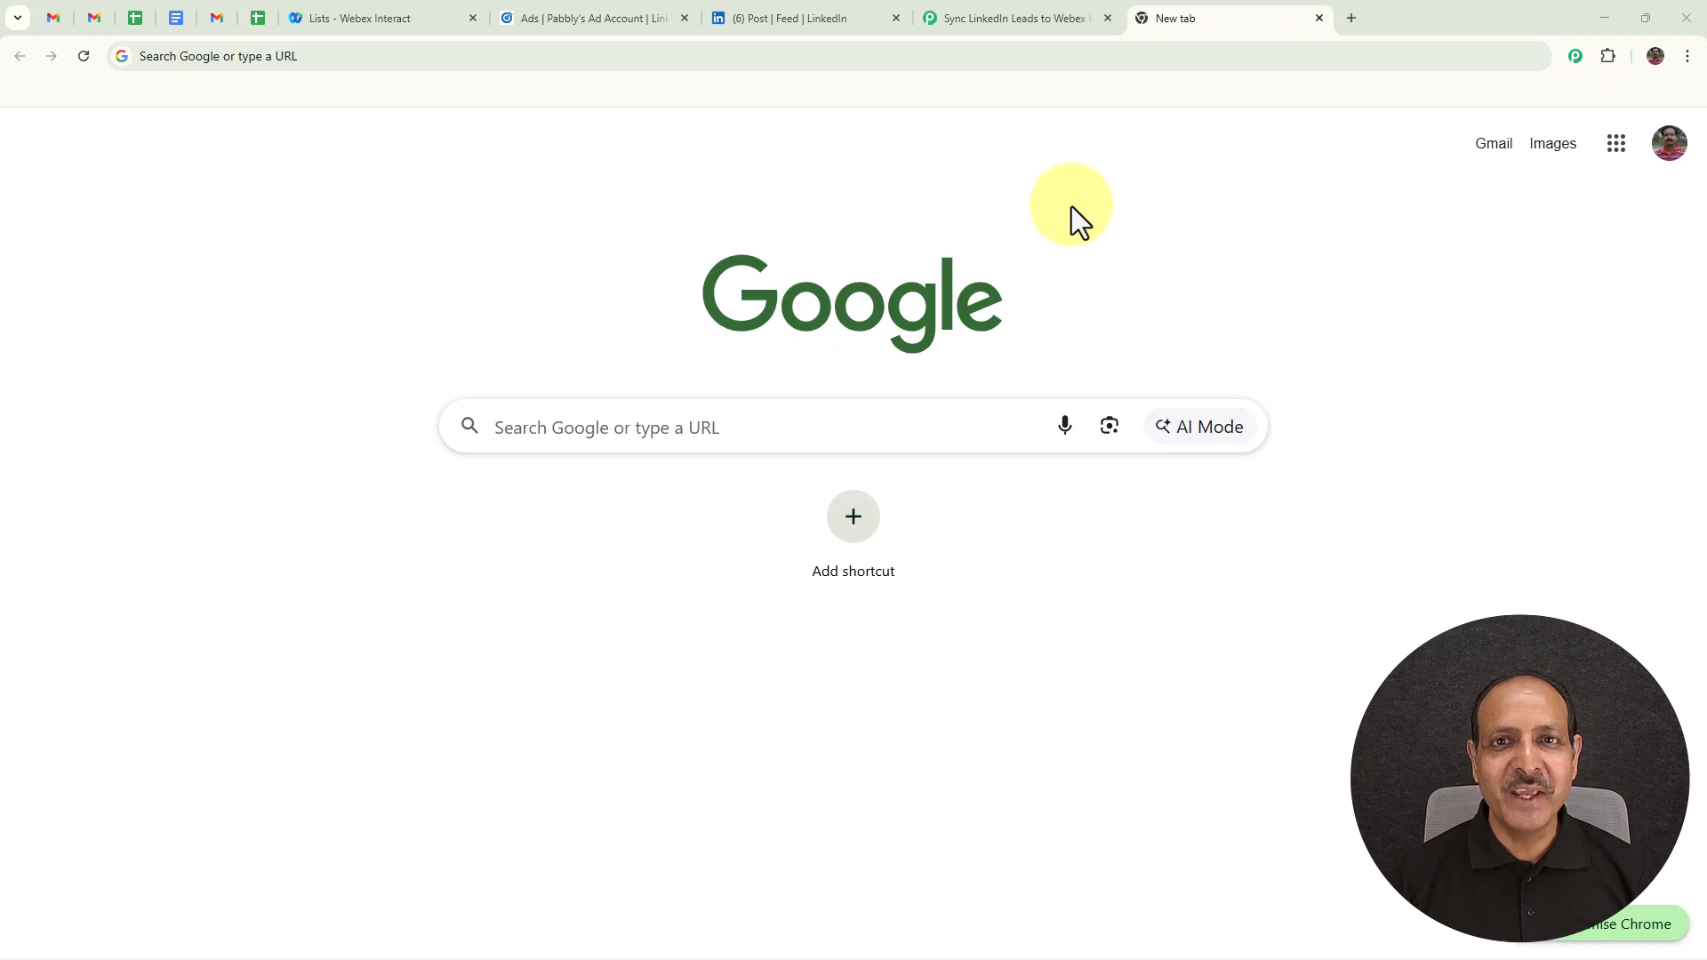
# Review the finished LinkedIn-to-Webex Interact workflow in Pabbly Connect and the Pabbly Connect ad in LinkedIn Campaign Manager
pyautogui.click(1002, 23)
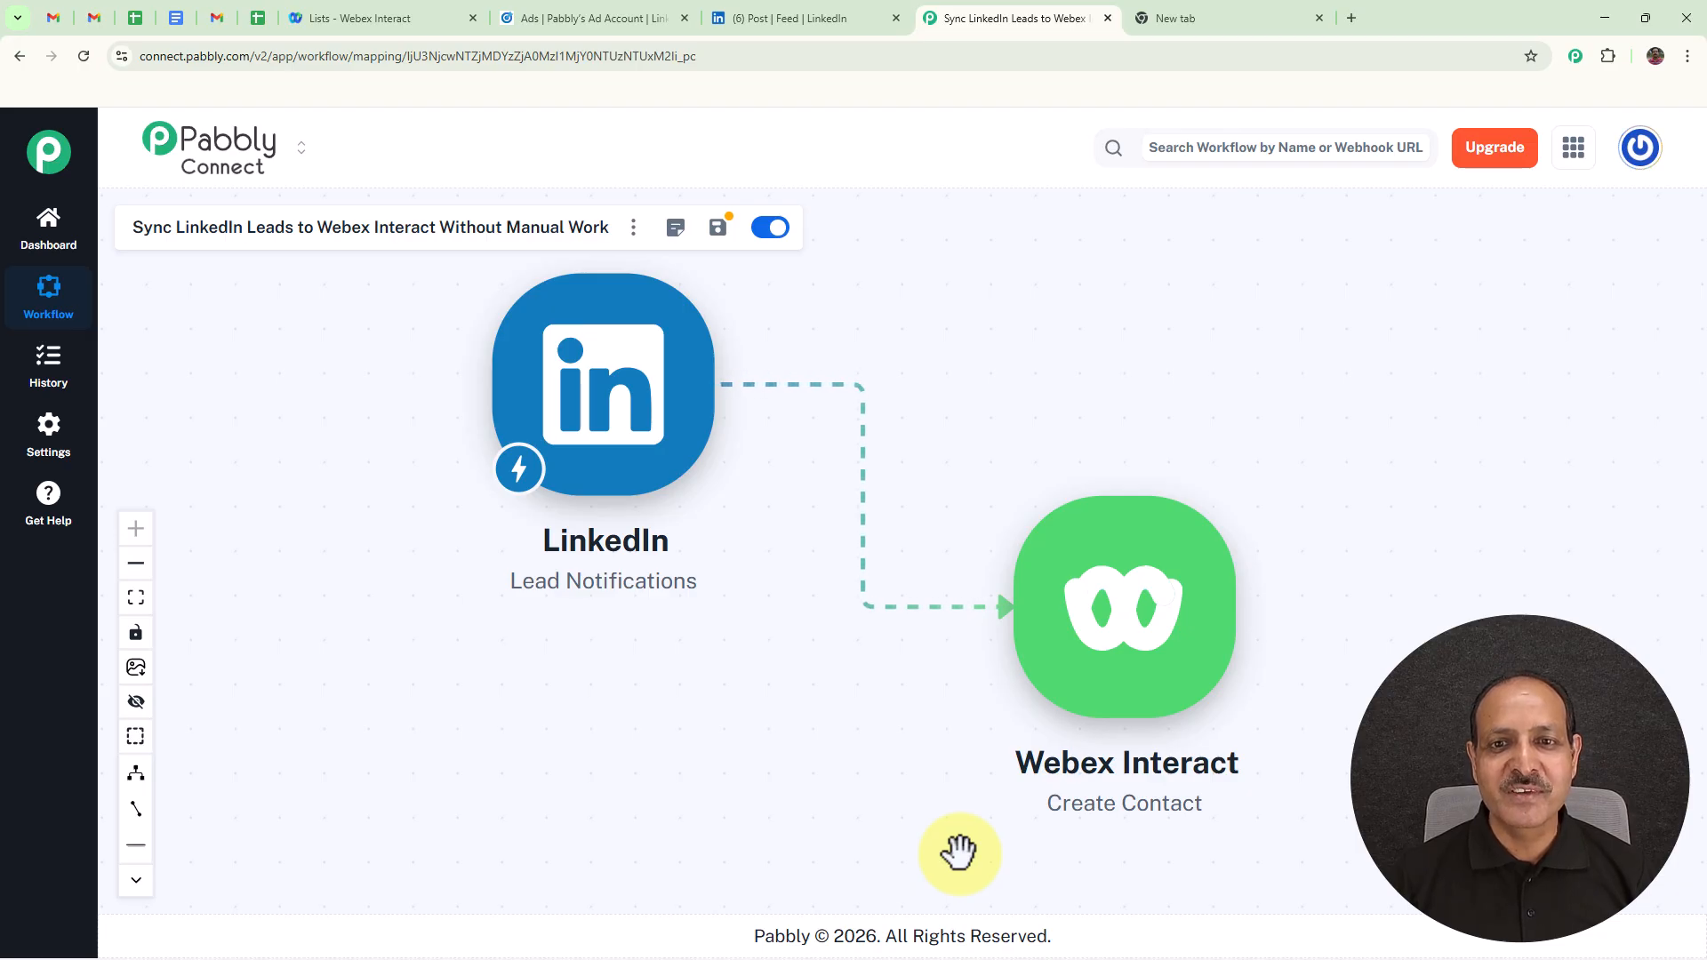
pyautogui.moveTo(992, 533)
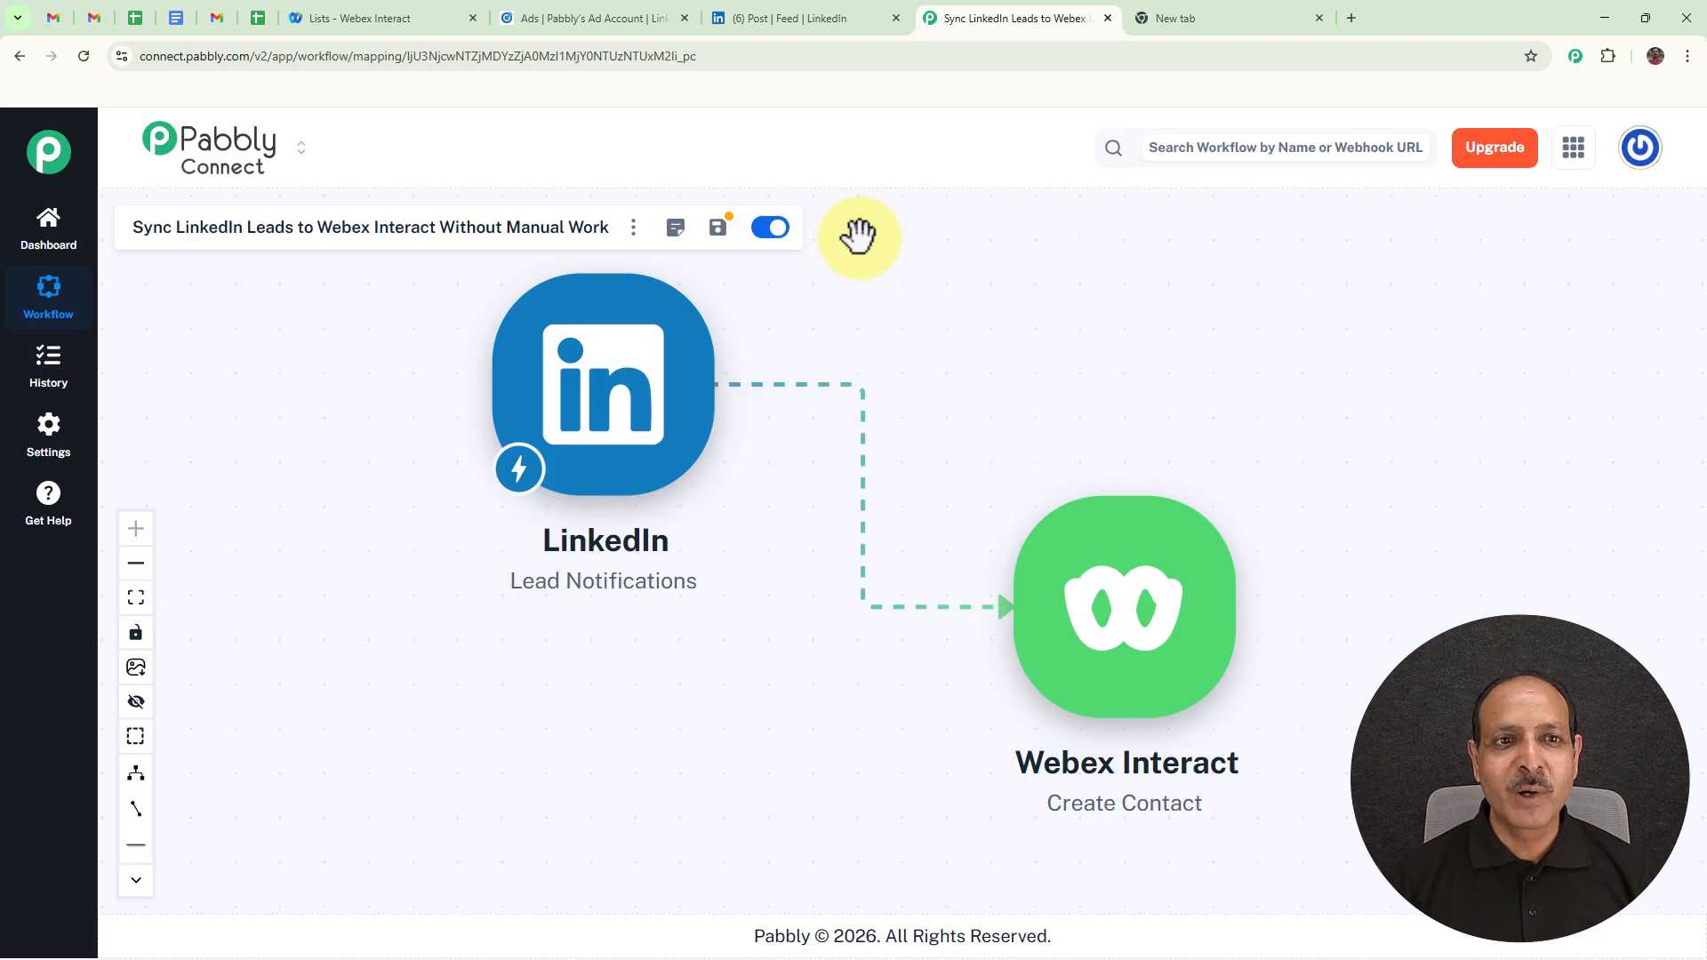
pyautogui.click(616, 24)
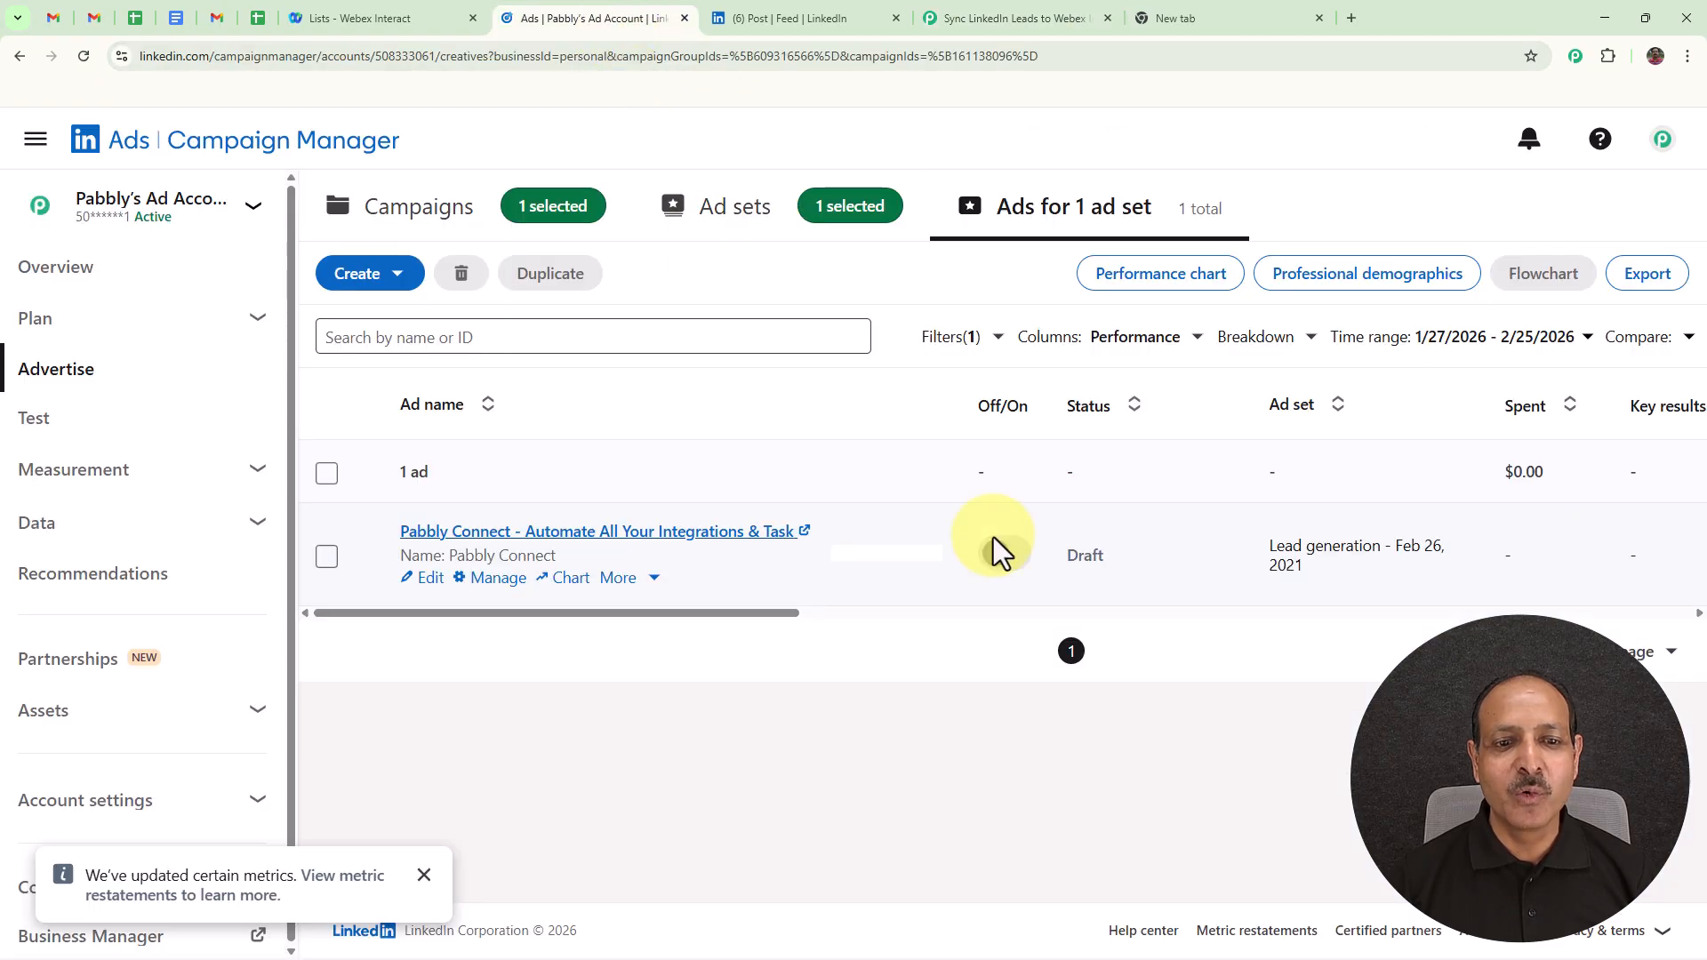
# Fill in the email address and phone number on Pabbly's LinkedIn lead form and submit it
pyautogui.click(800, 20)
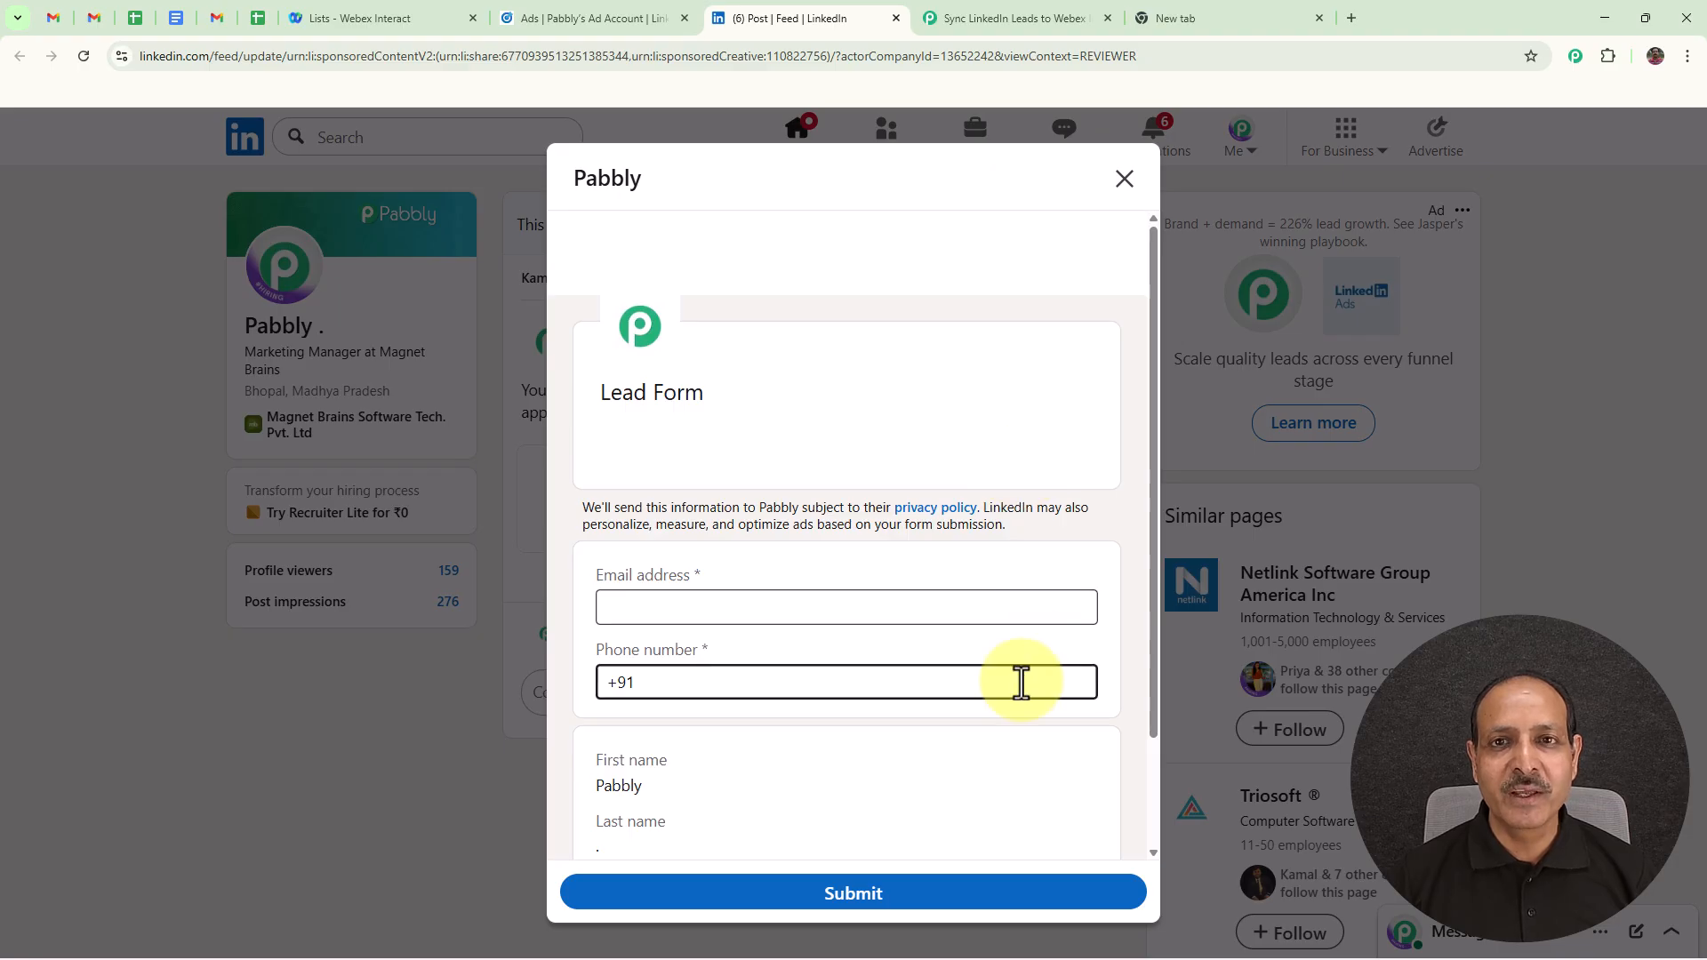
pyautogui.scroll(-1, 871, 337)
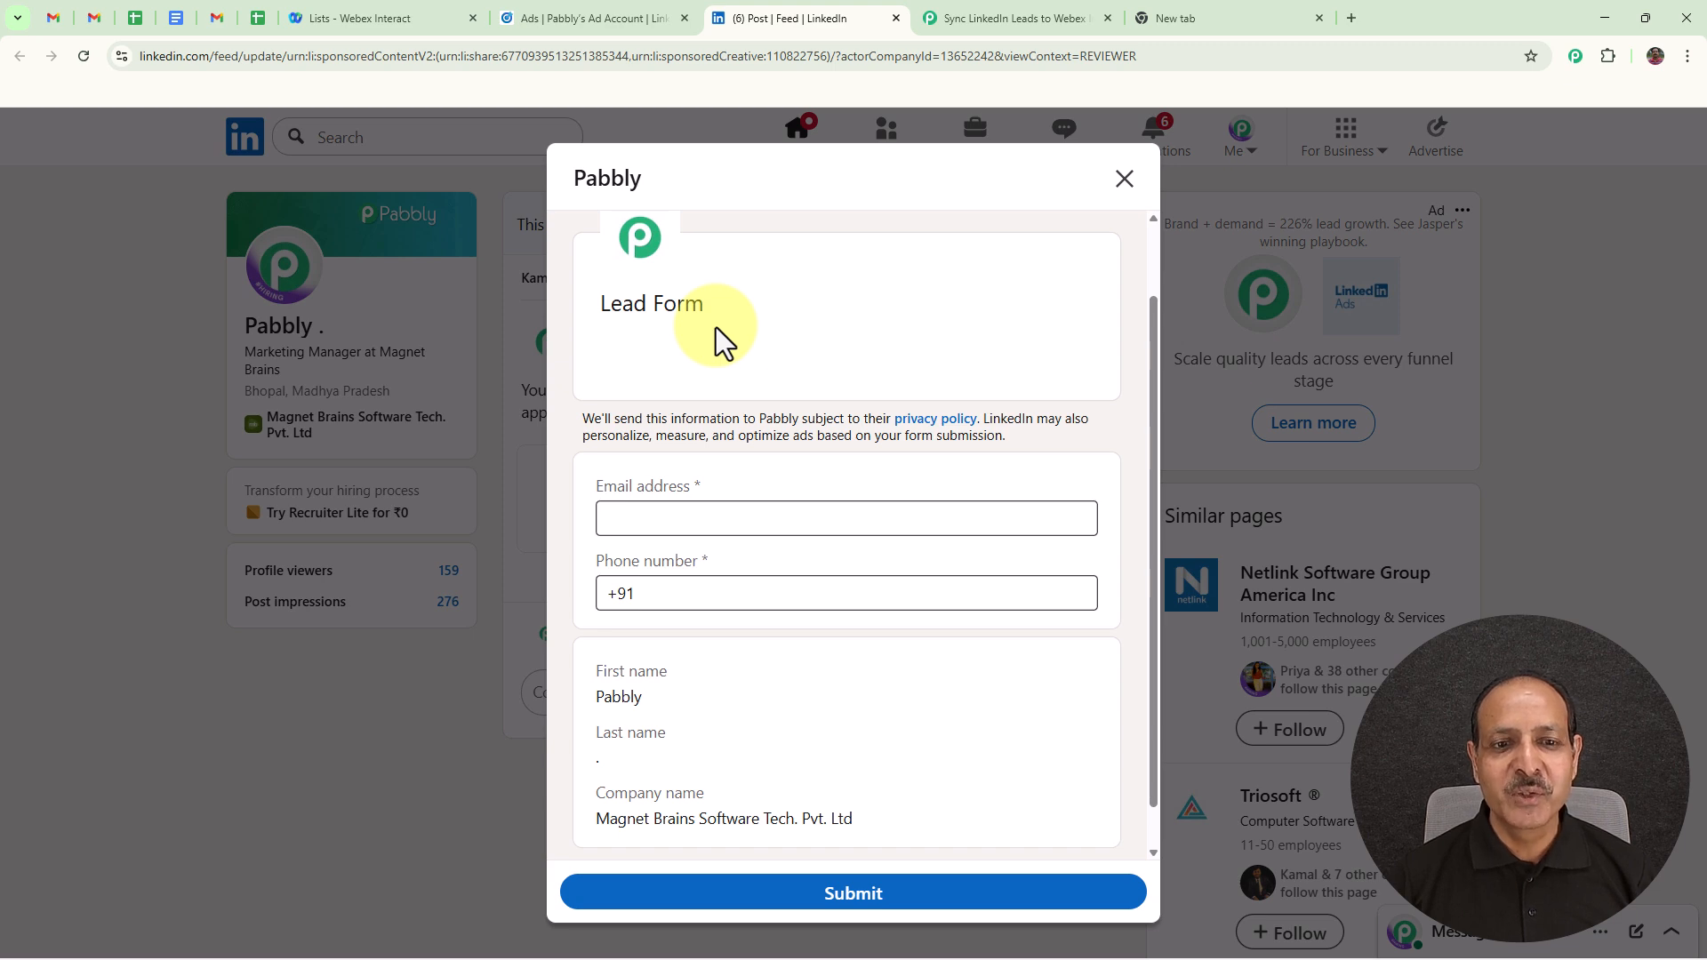
pyautogui.click(733, 528)
pyautogui.click(808, 645)
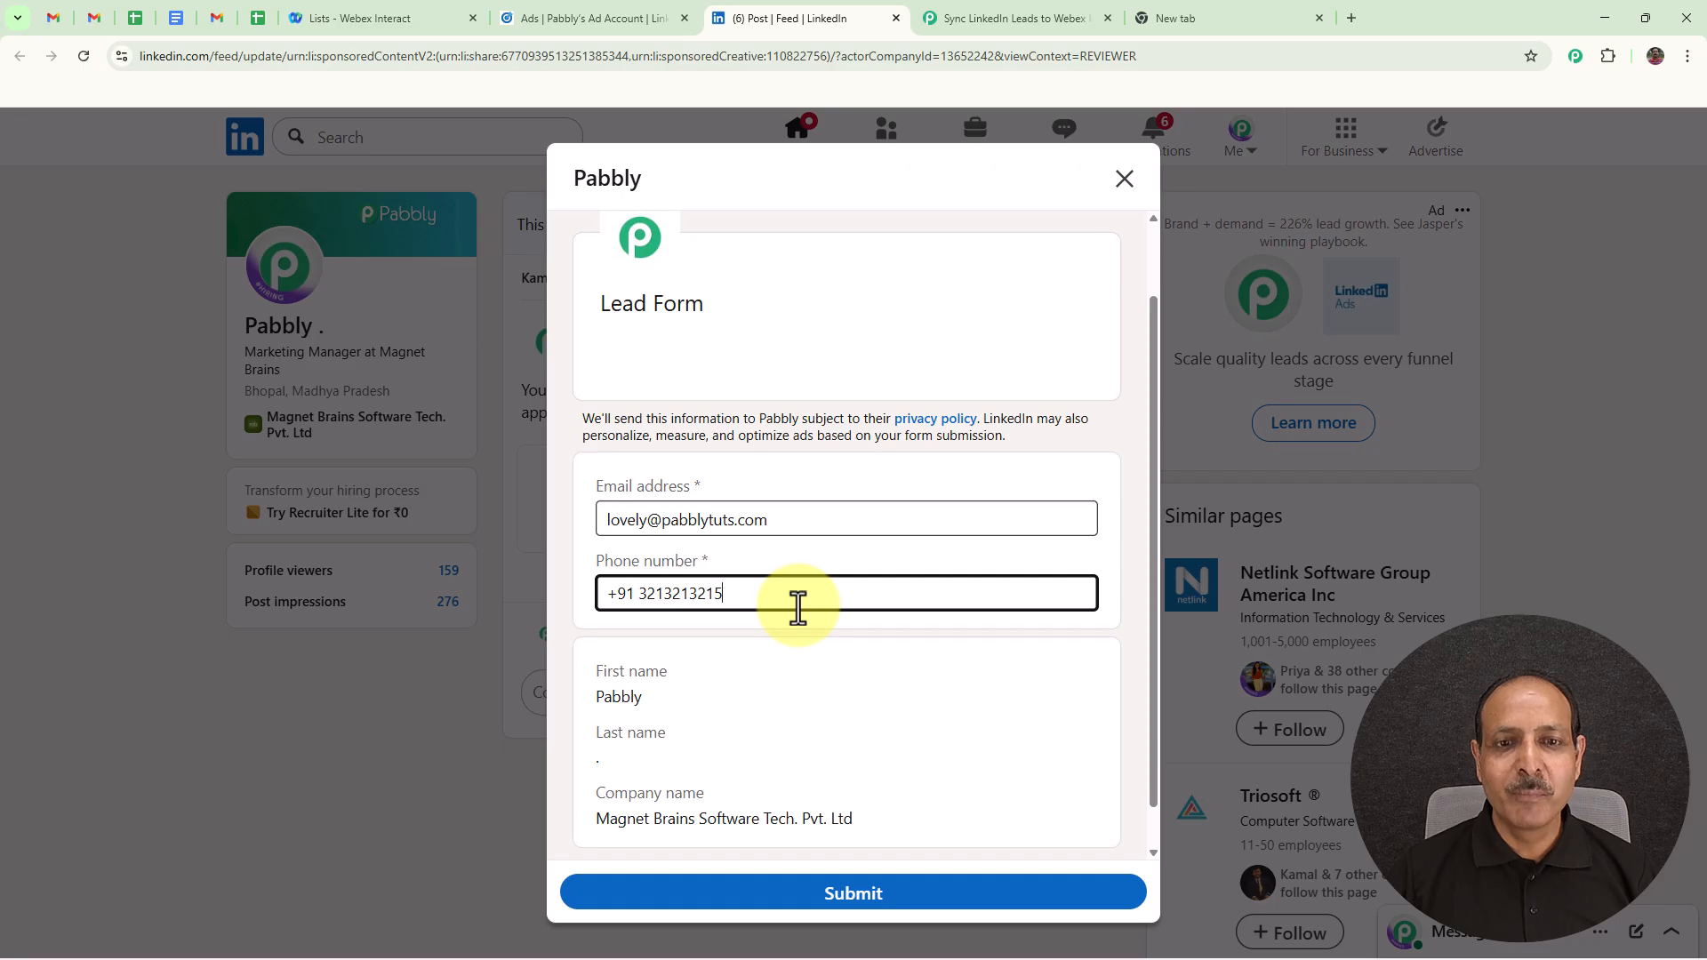
pyautogui.scroll(-1, 732, 713)
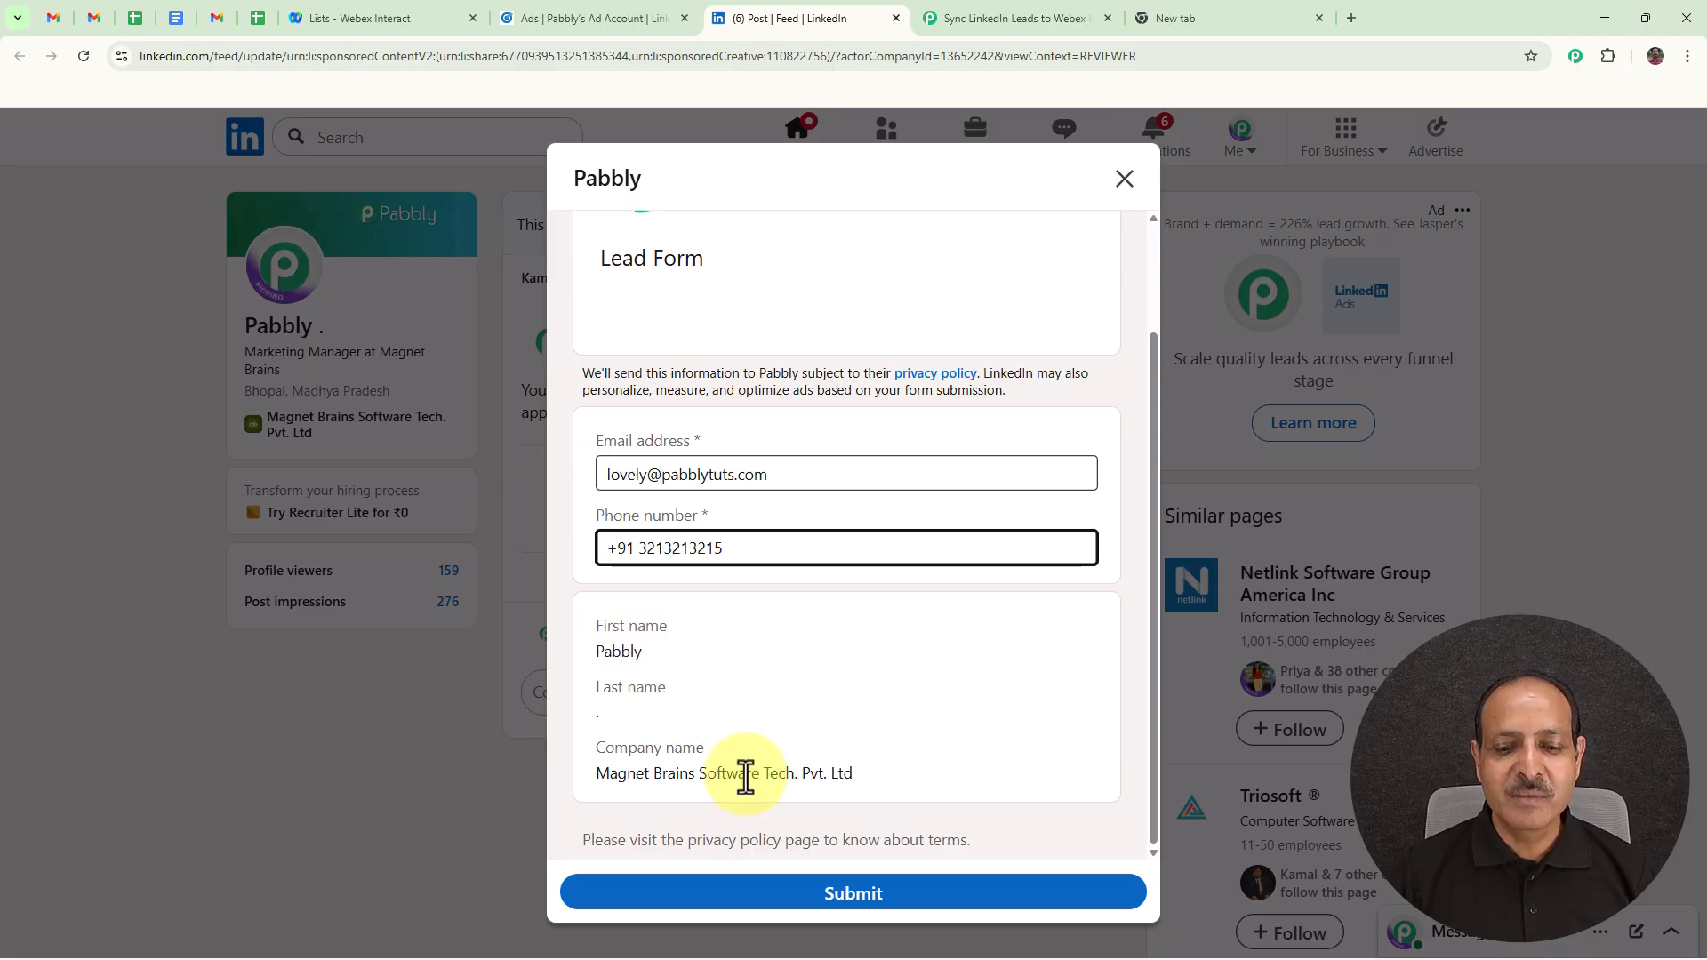
pyautogui.click(854, 894)
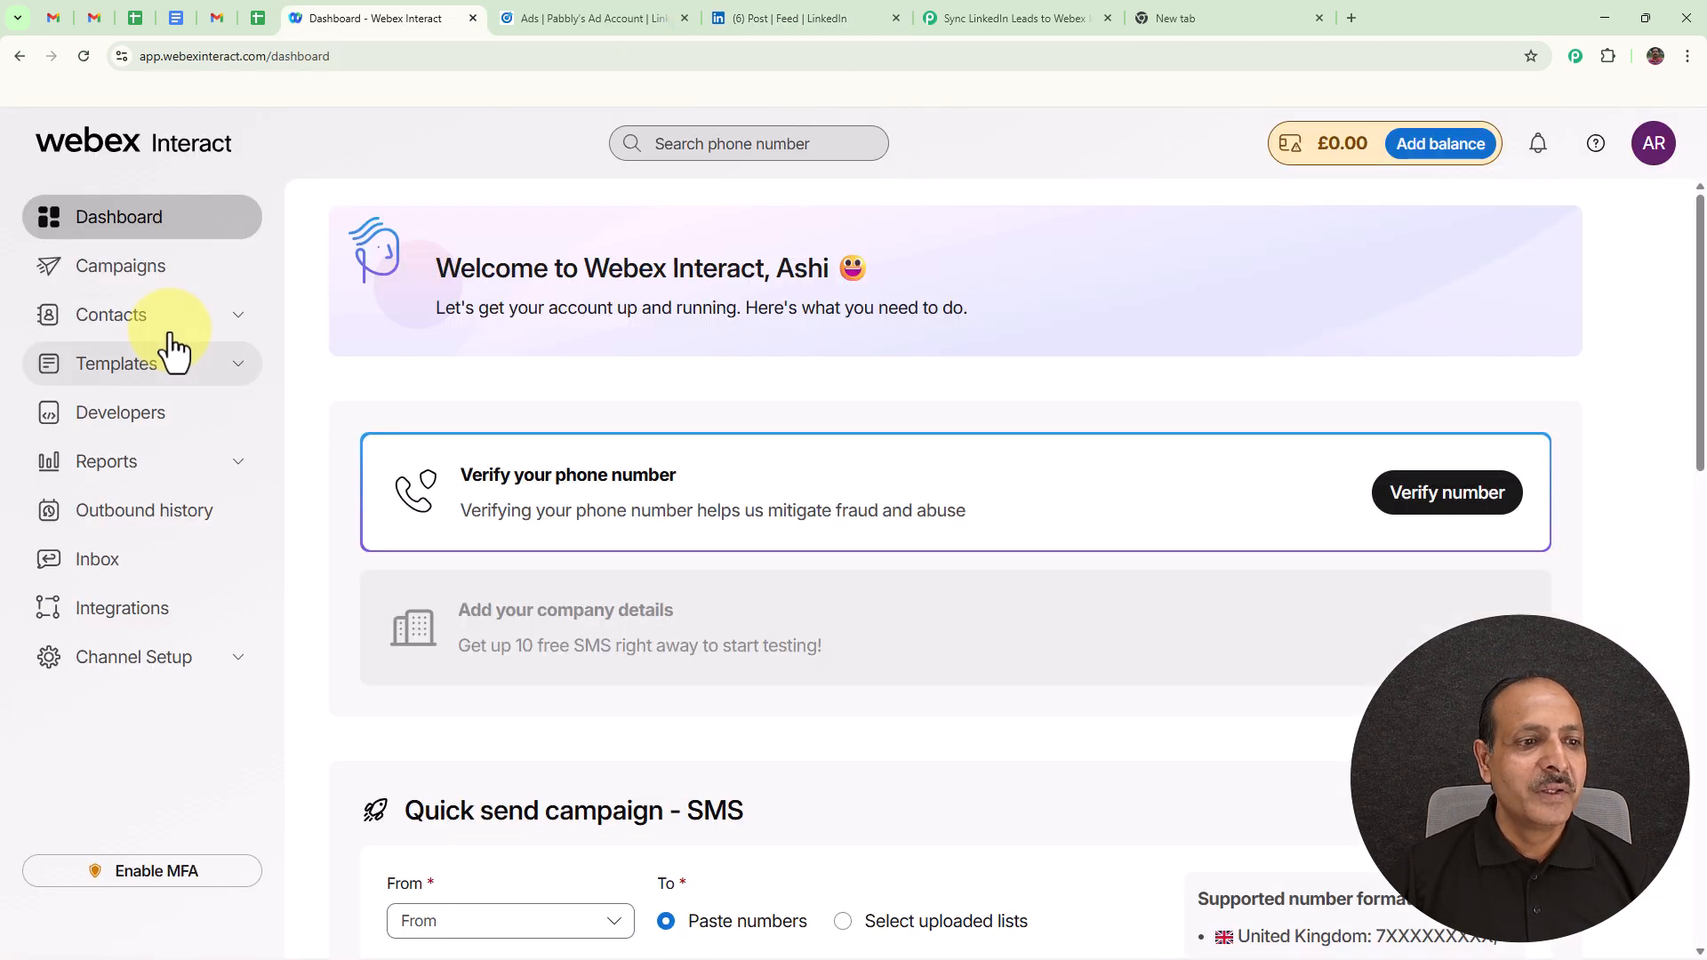
# Open the Linkedin Leads contact list in Webex Interact and reload it to check for the submitted lead
pyautogui.click(126, 330)
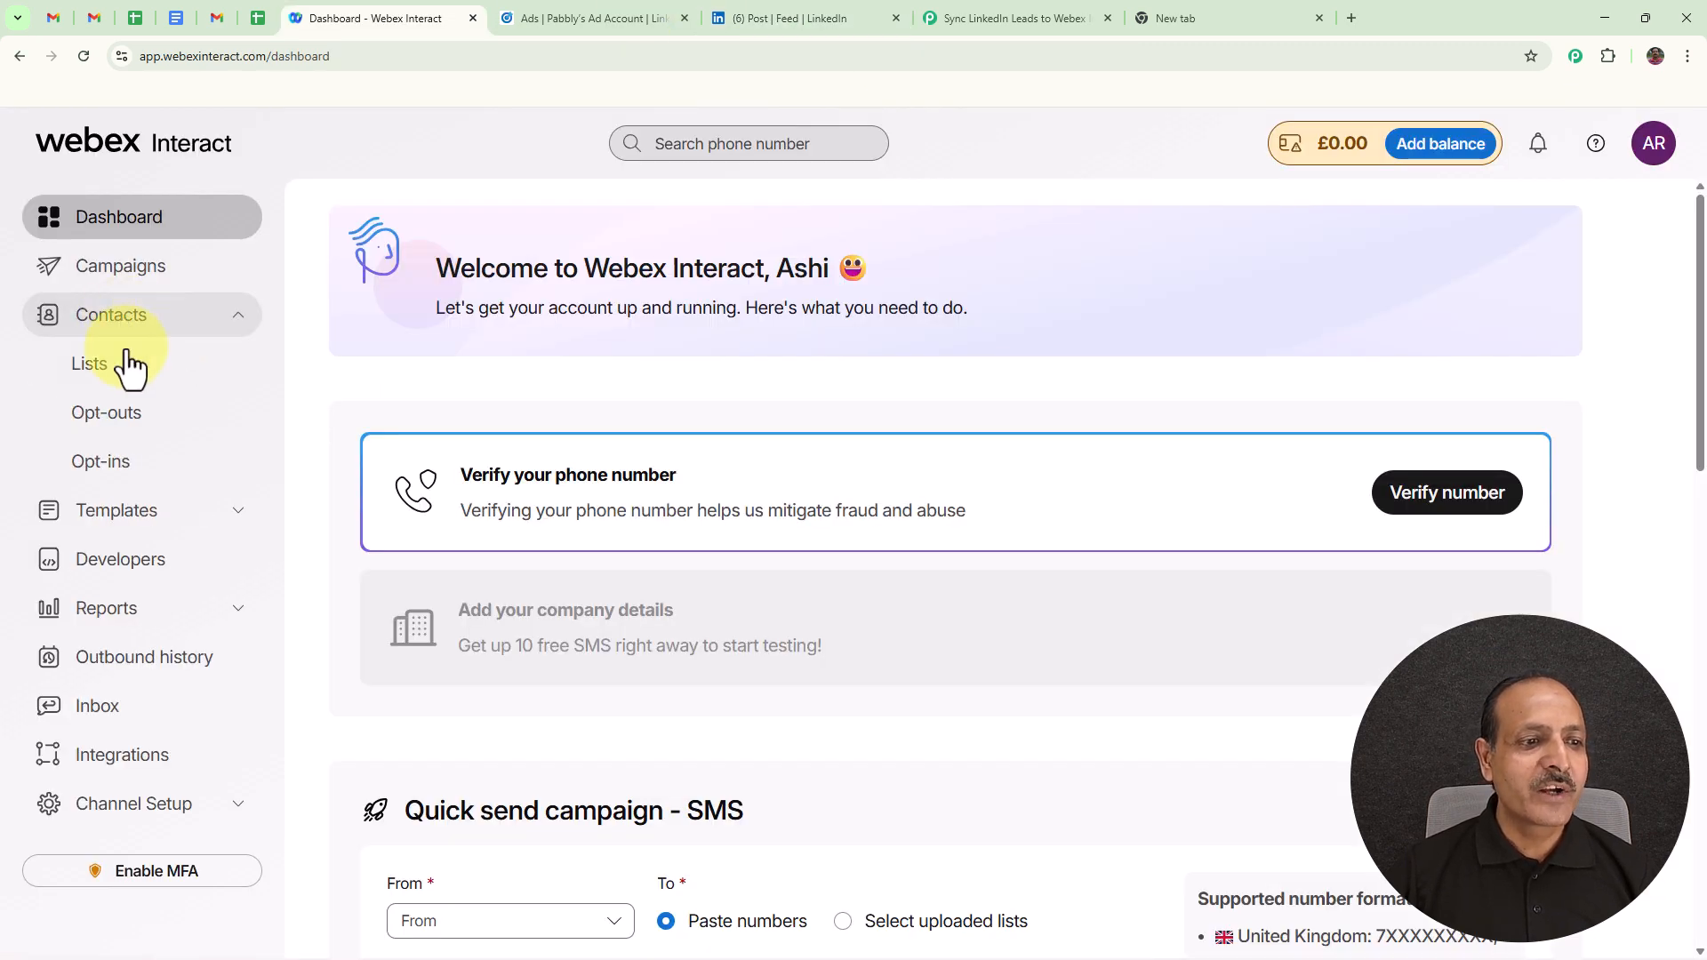
pyautogui.click(92, 378)
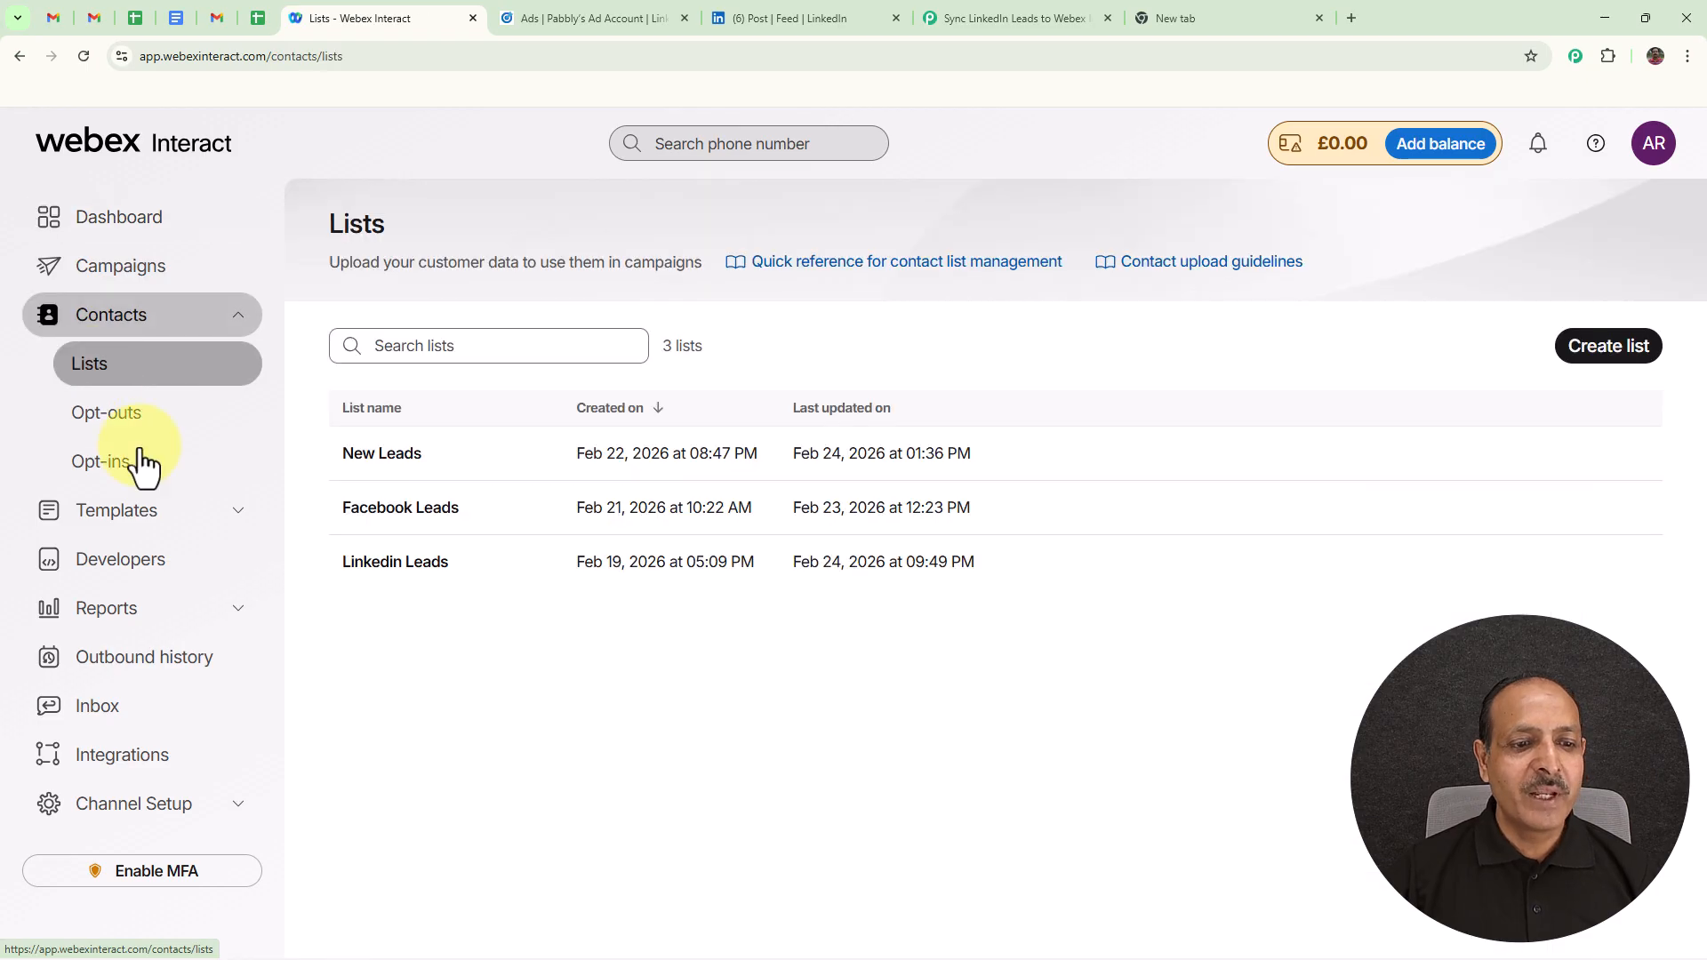
pyautogui.click(384, 574)
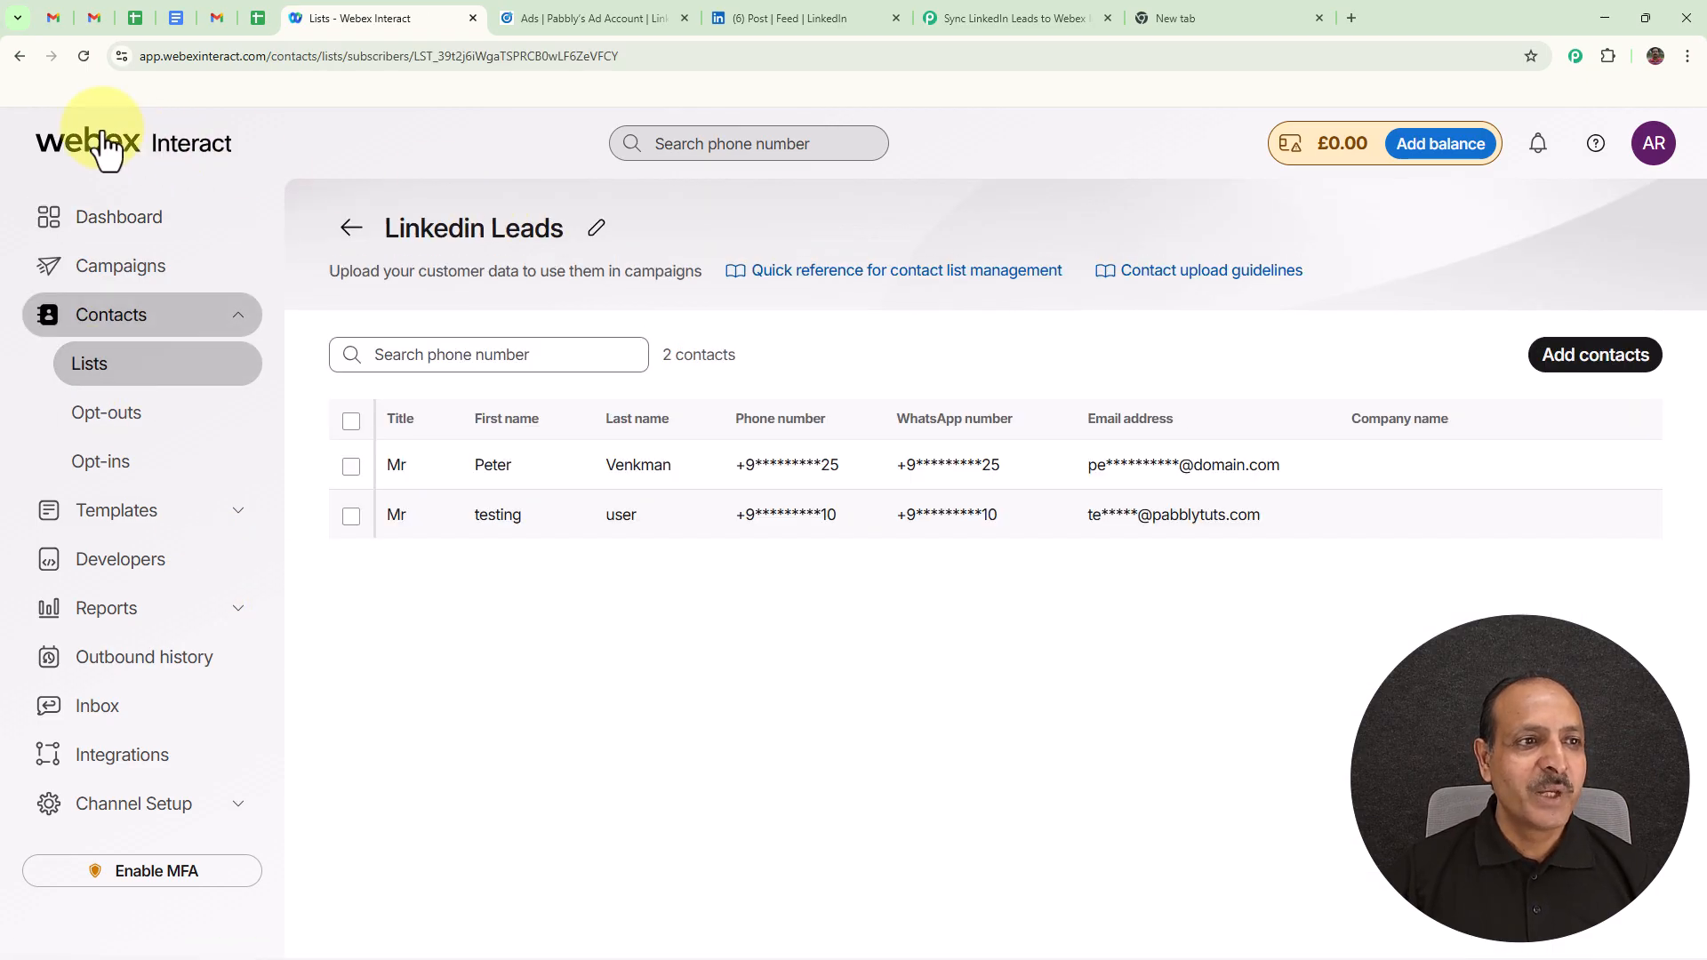
pyautogui.click(84, 55)
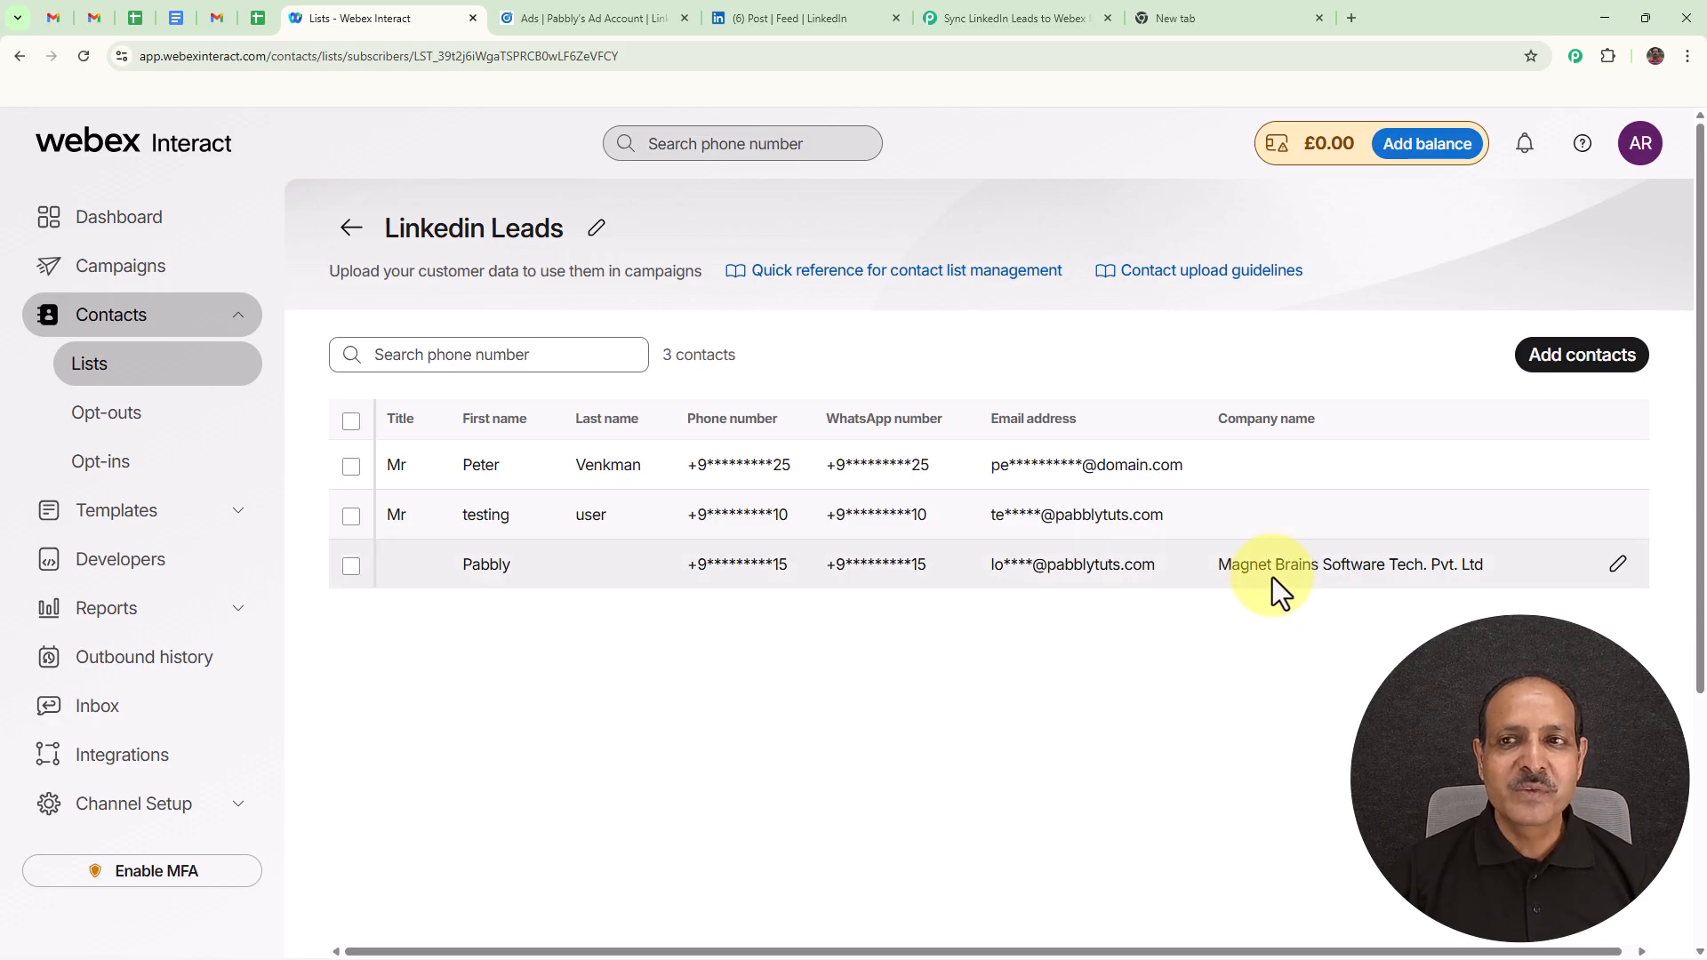
# Go to pabbly.com/connect in the empty browser tab, sign in, and access the Pabbly Connect dashboard
pyautogui.click(1196, 20)
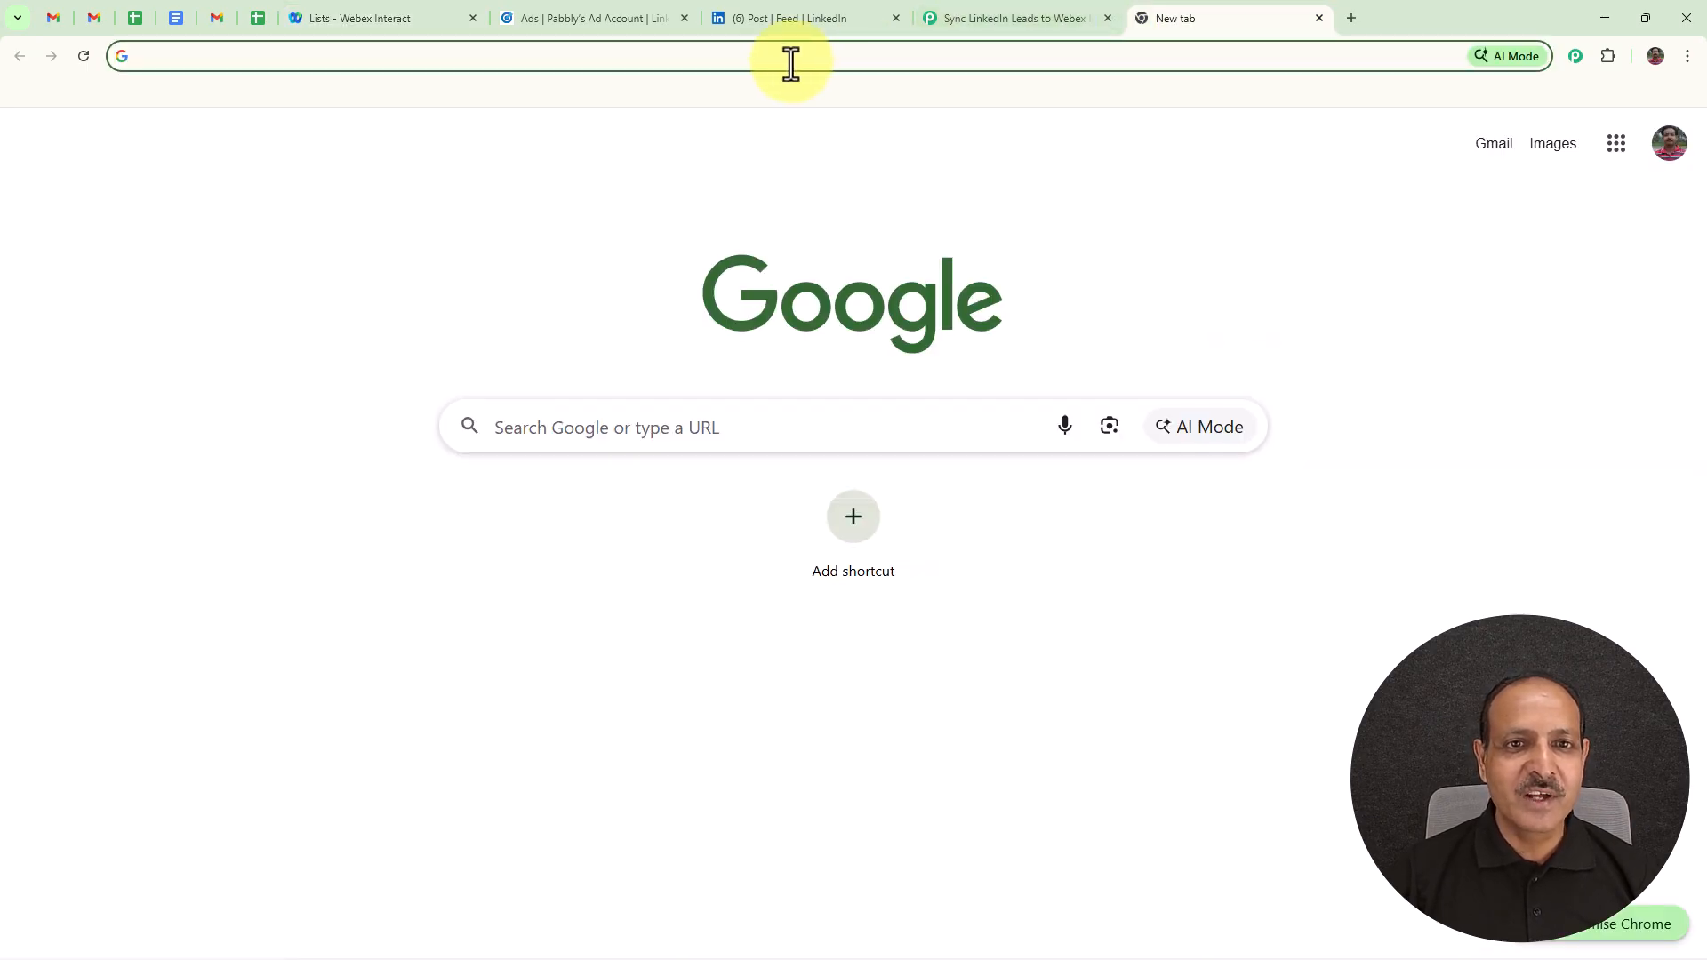
pyautogui.click(738, 55)
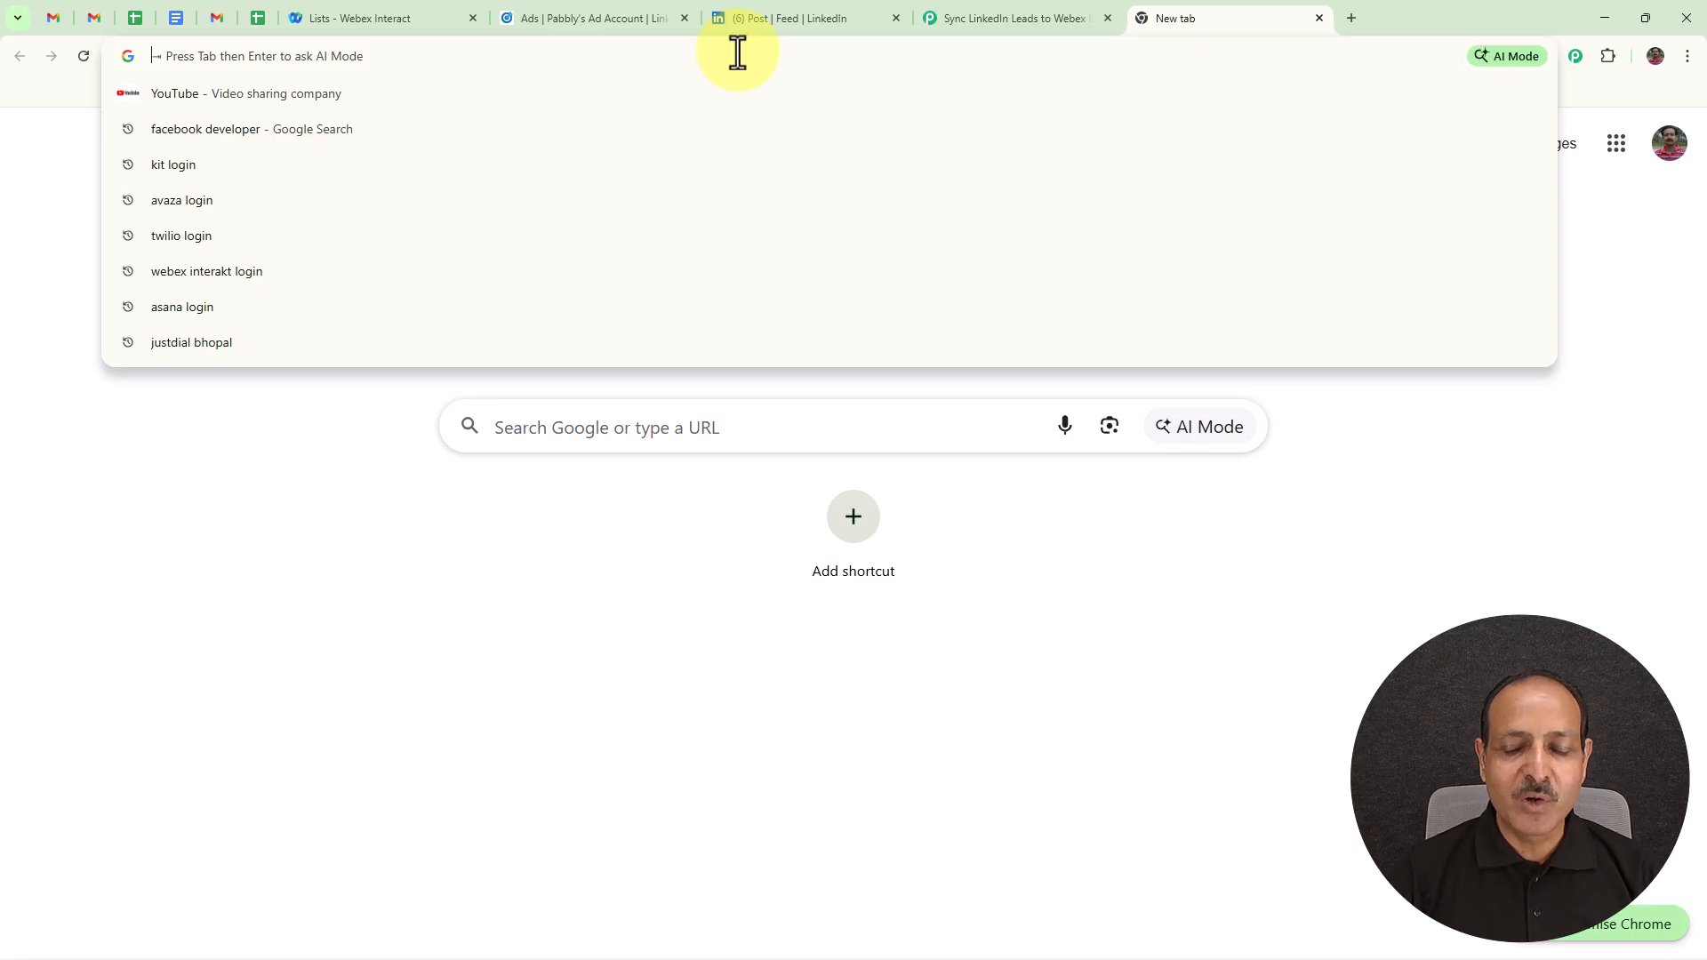
pyautogui.write('pabbly.com/connect')
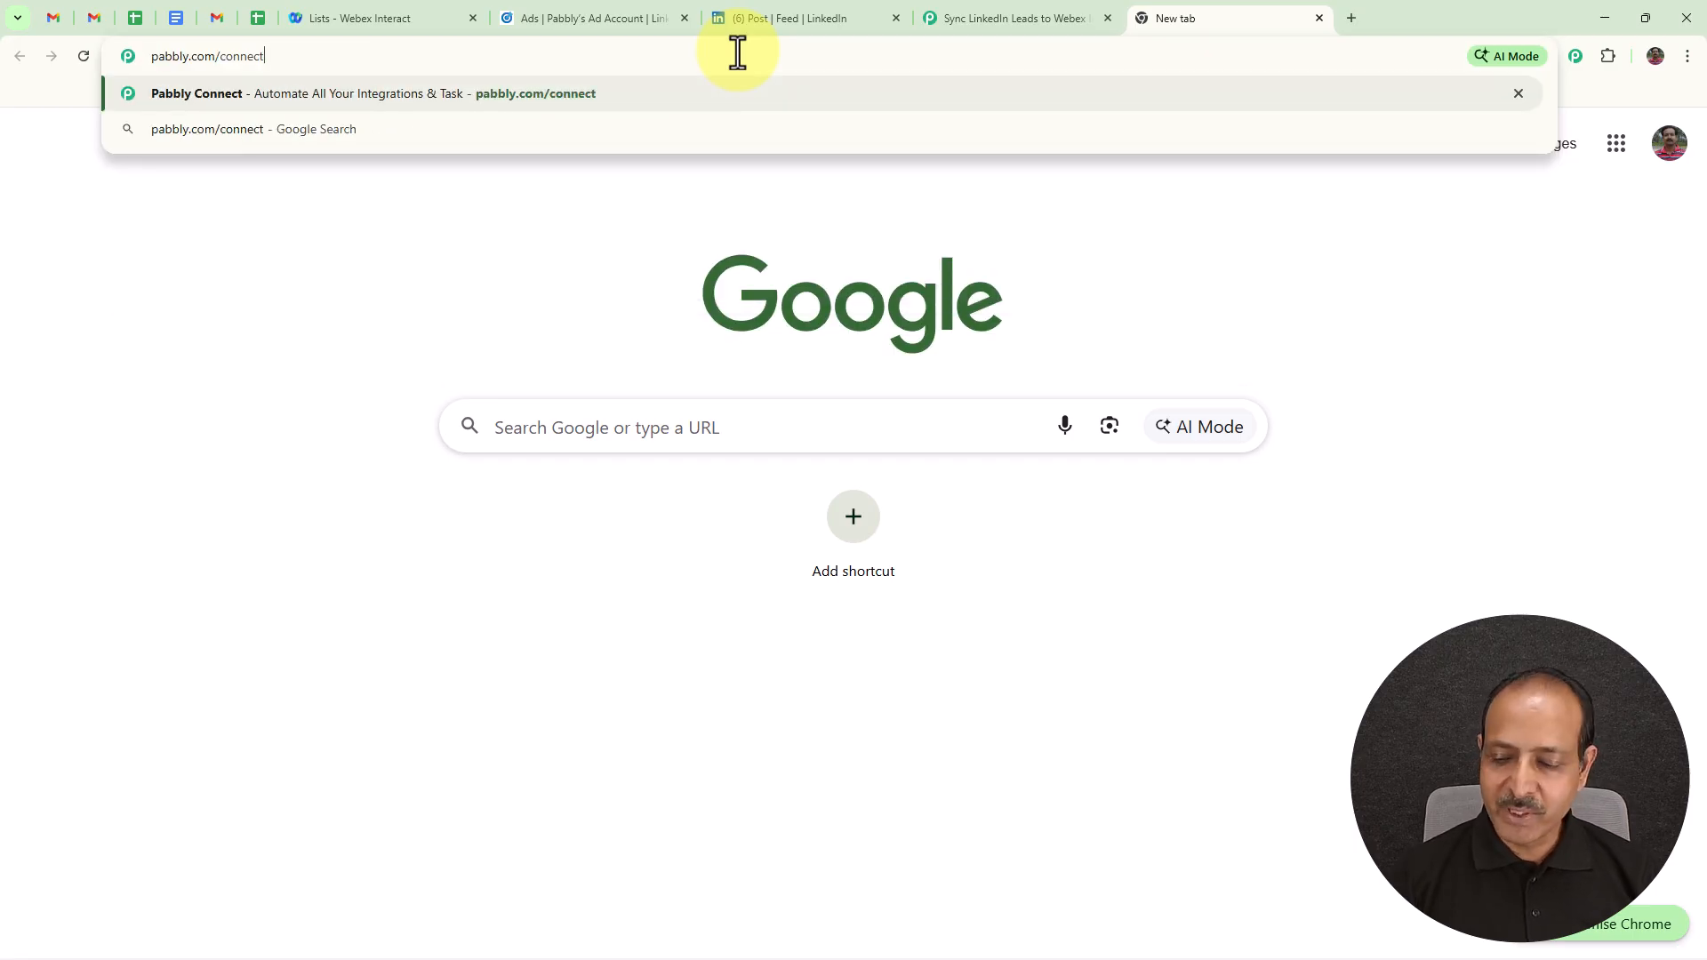
pyautogui.press('Return')
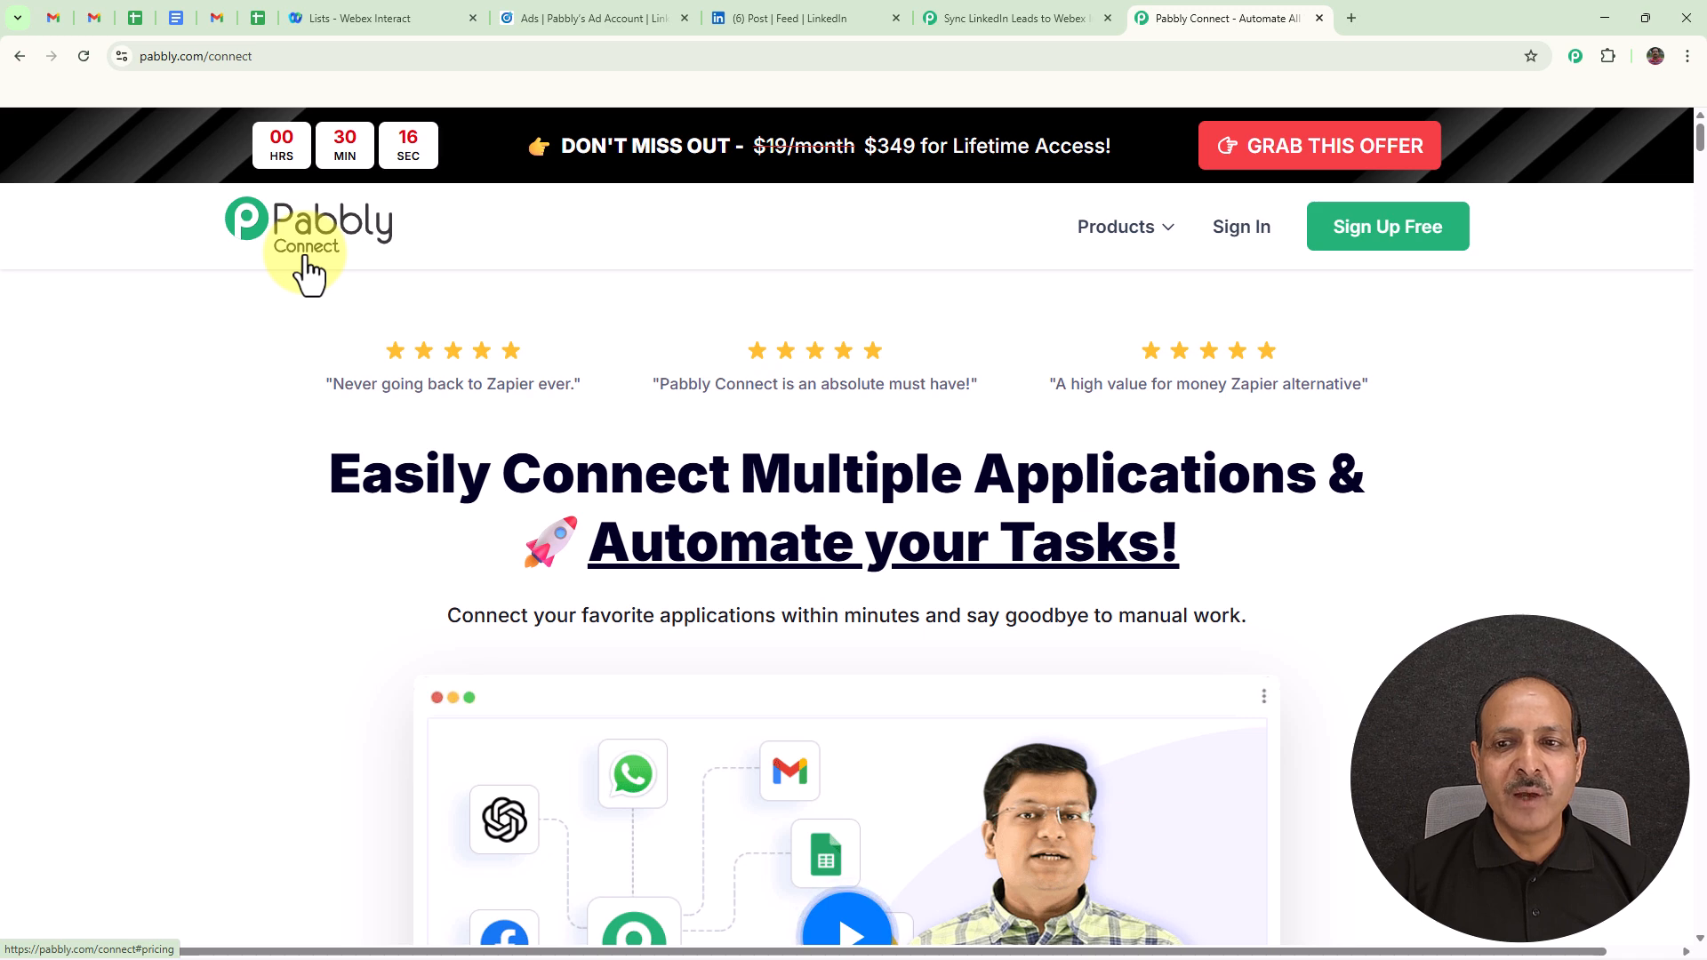
pyautogui.click(1234, 233)
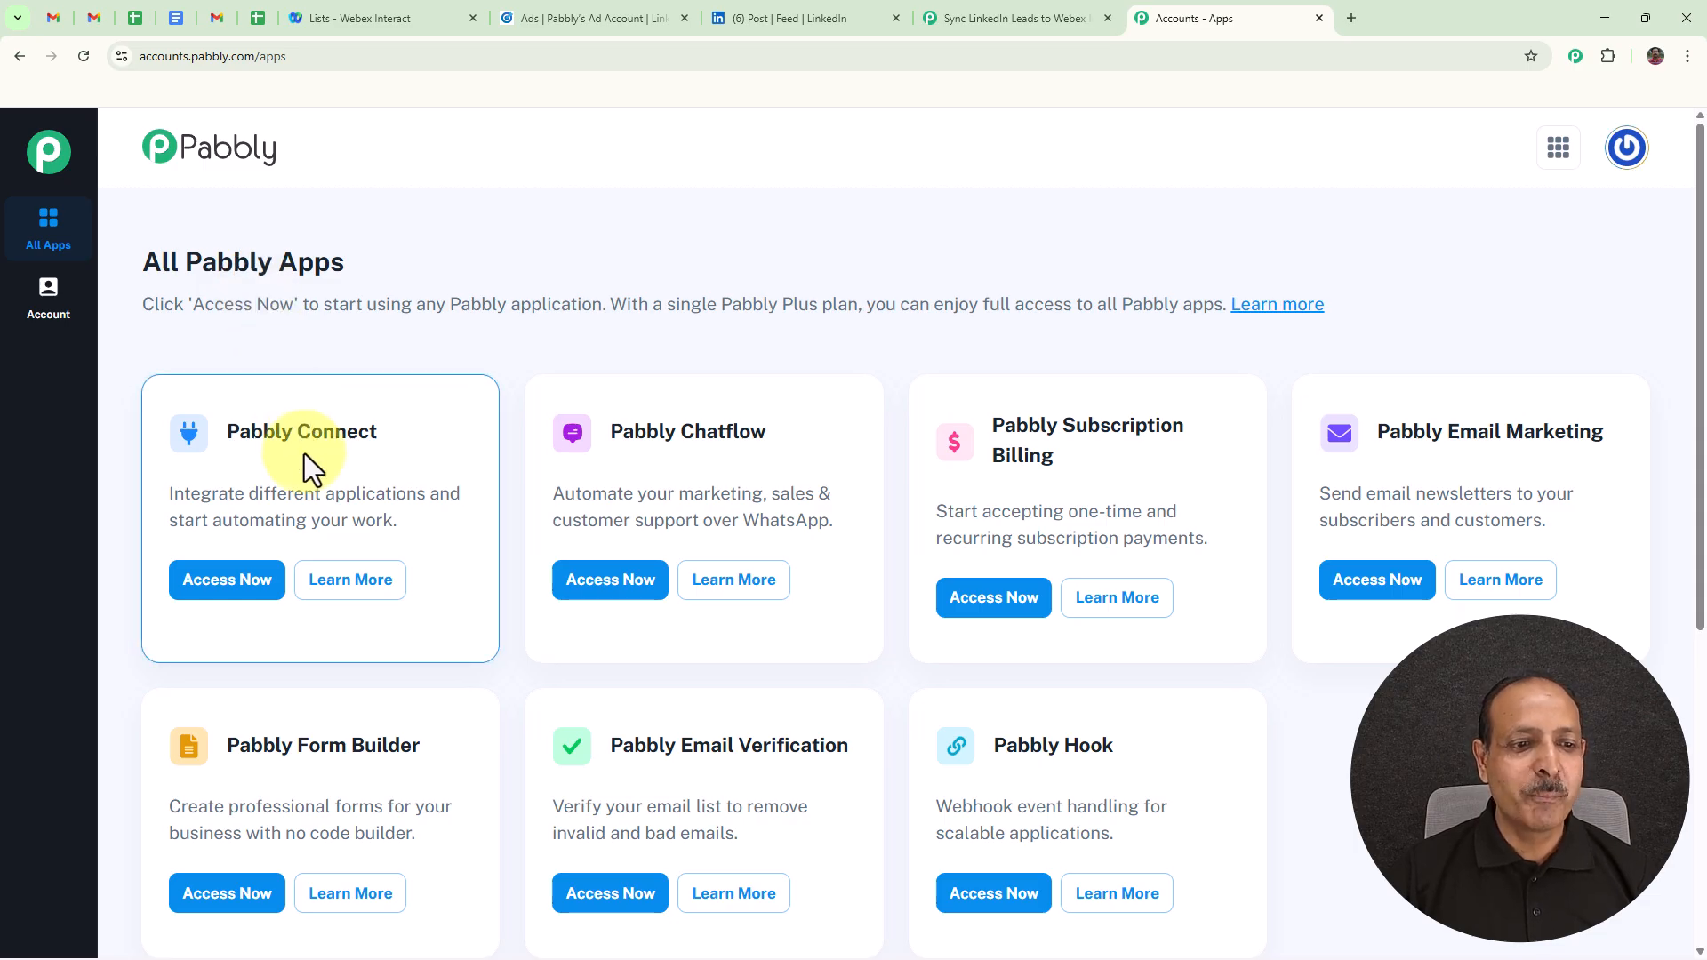
pyautogui.click(254, 587)
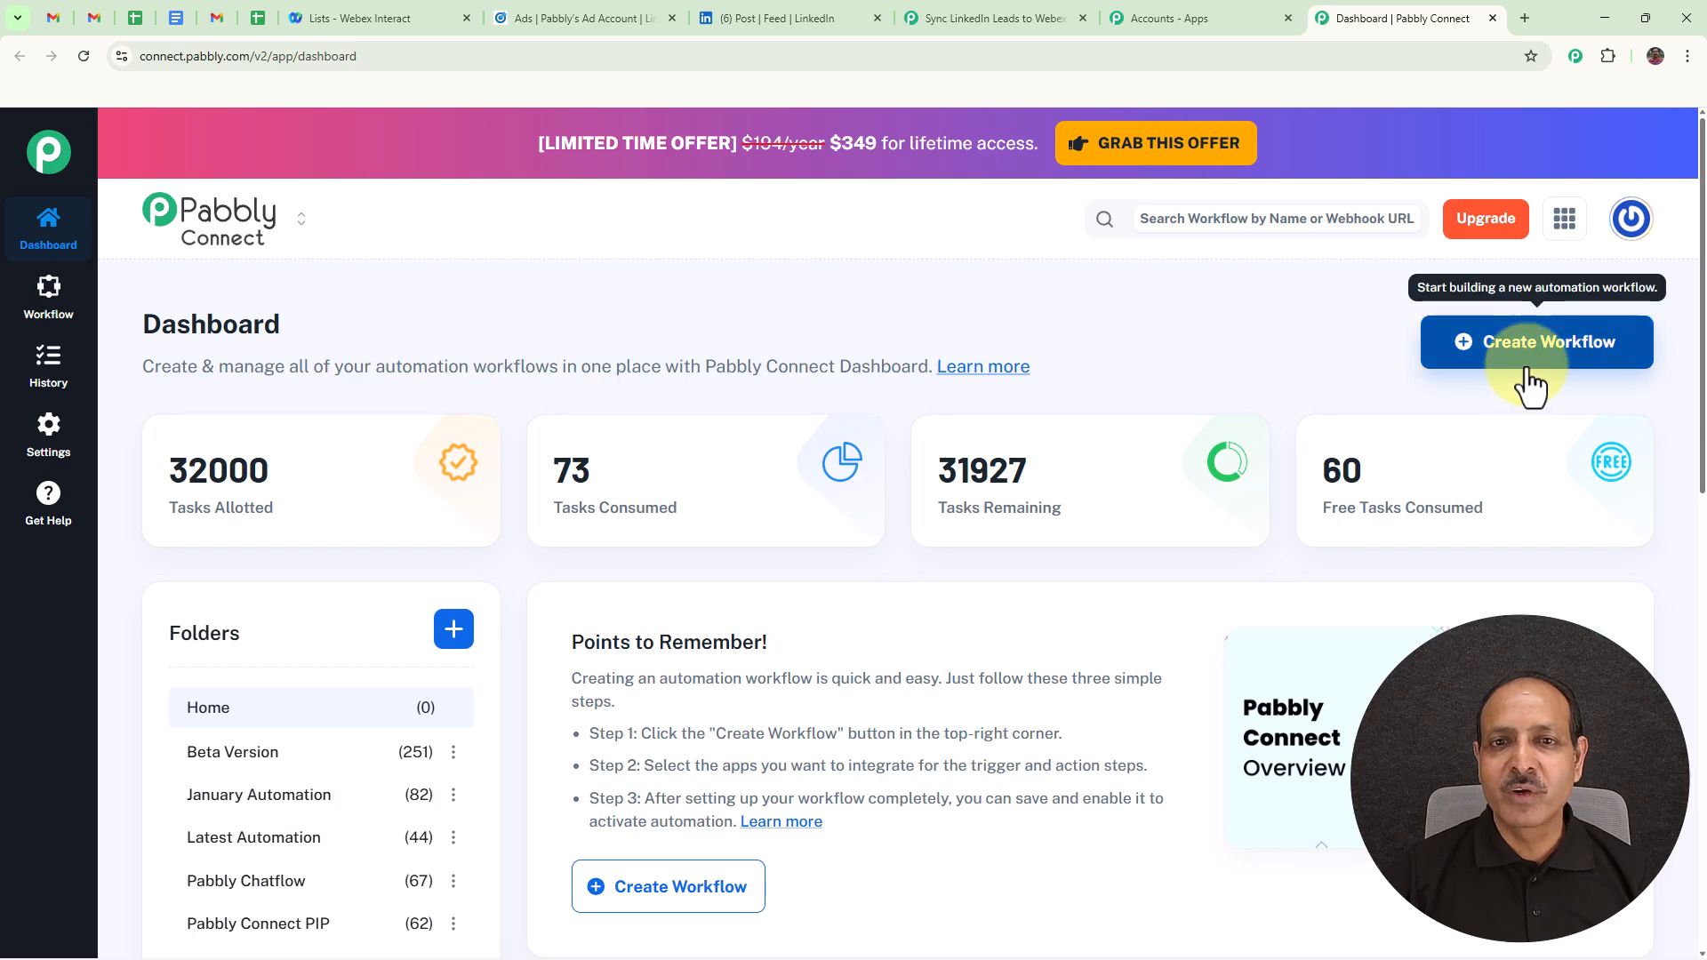
pyautogui.scroll(-4, 792, 337)
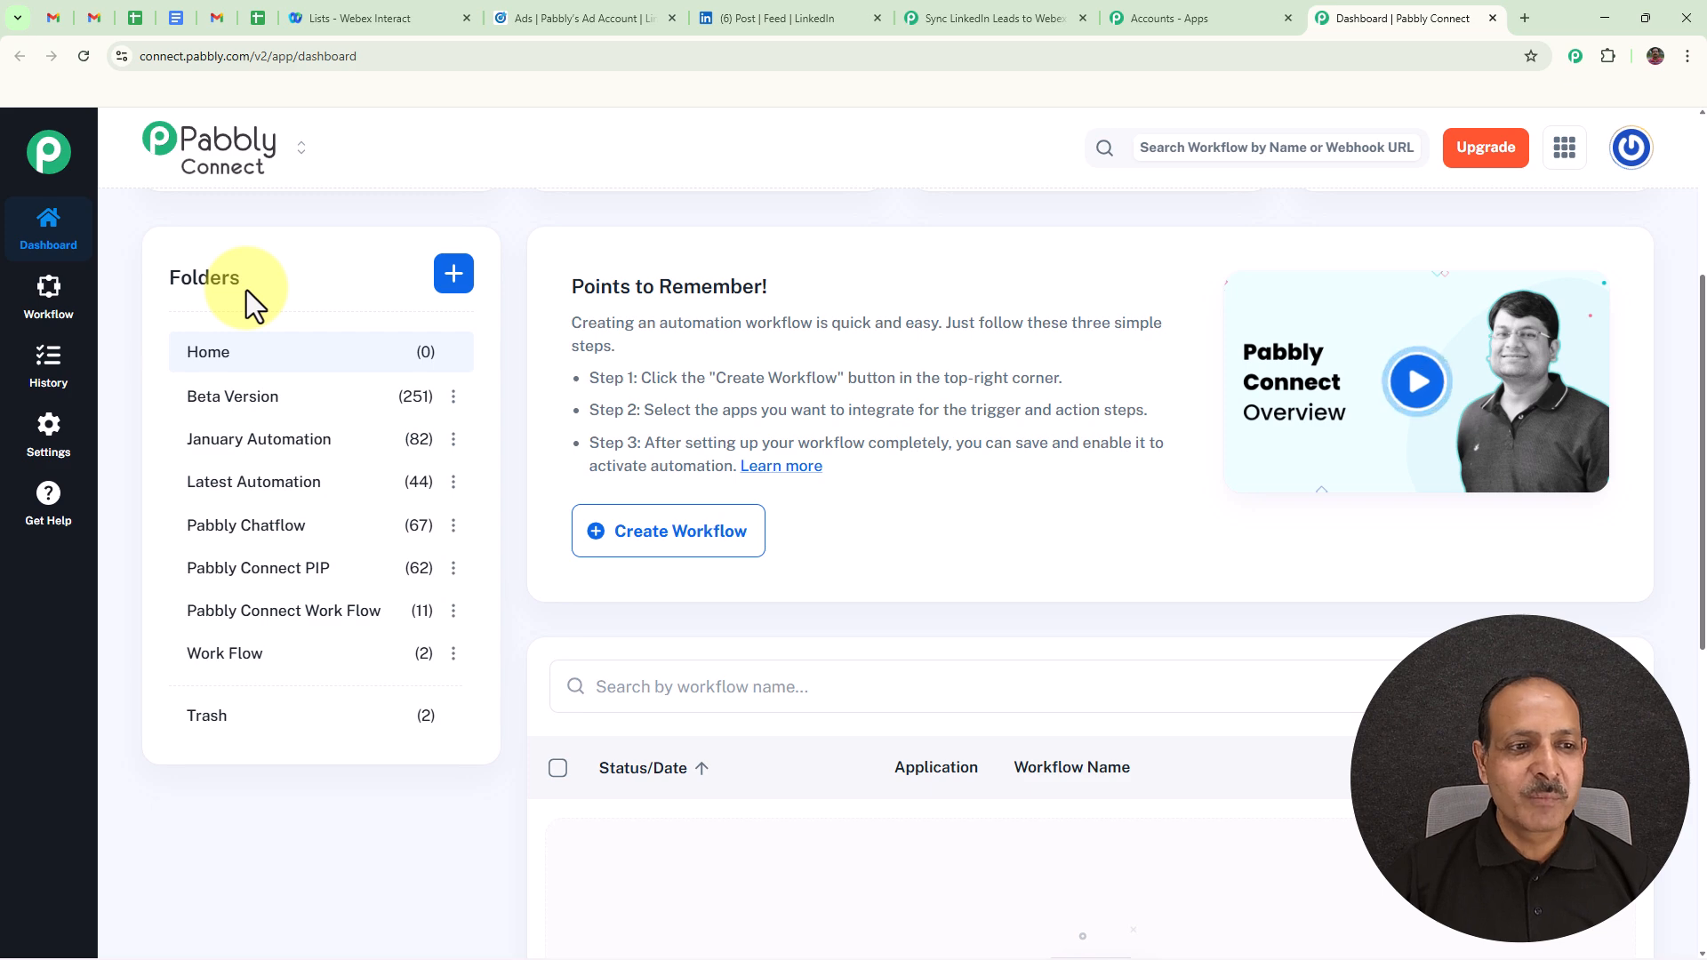
pyautogui.click(454, 287)
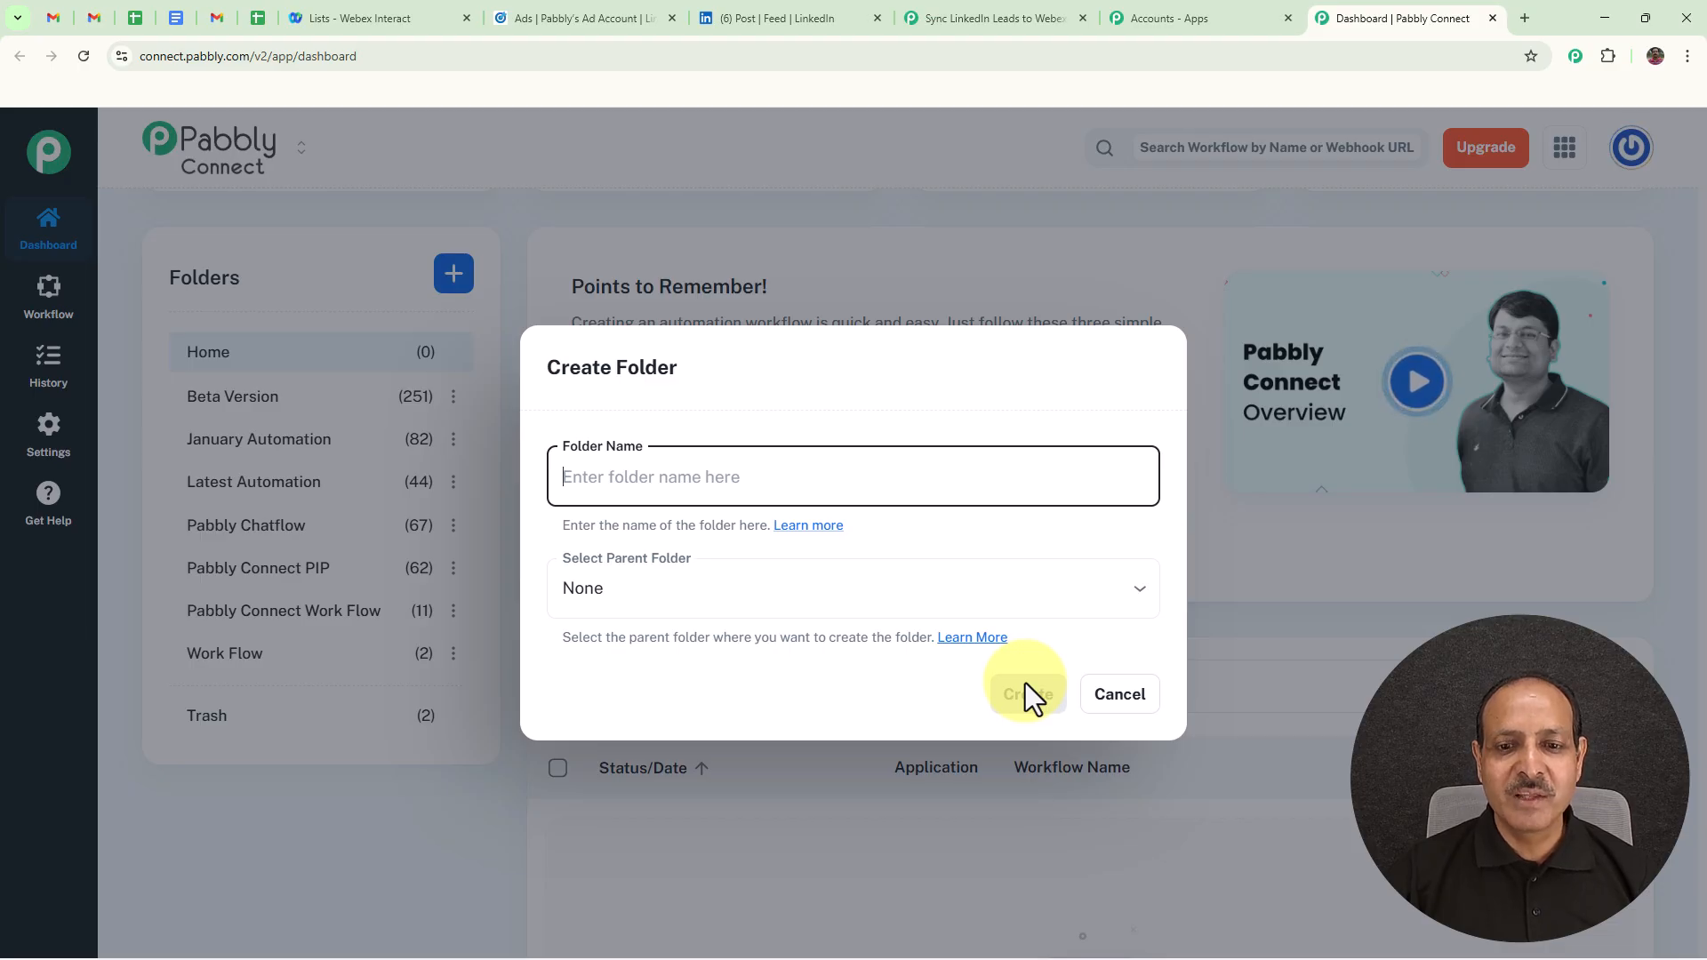
pyautogui.click(1119, 694)
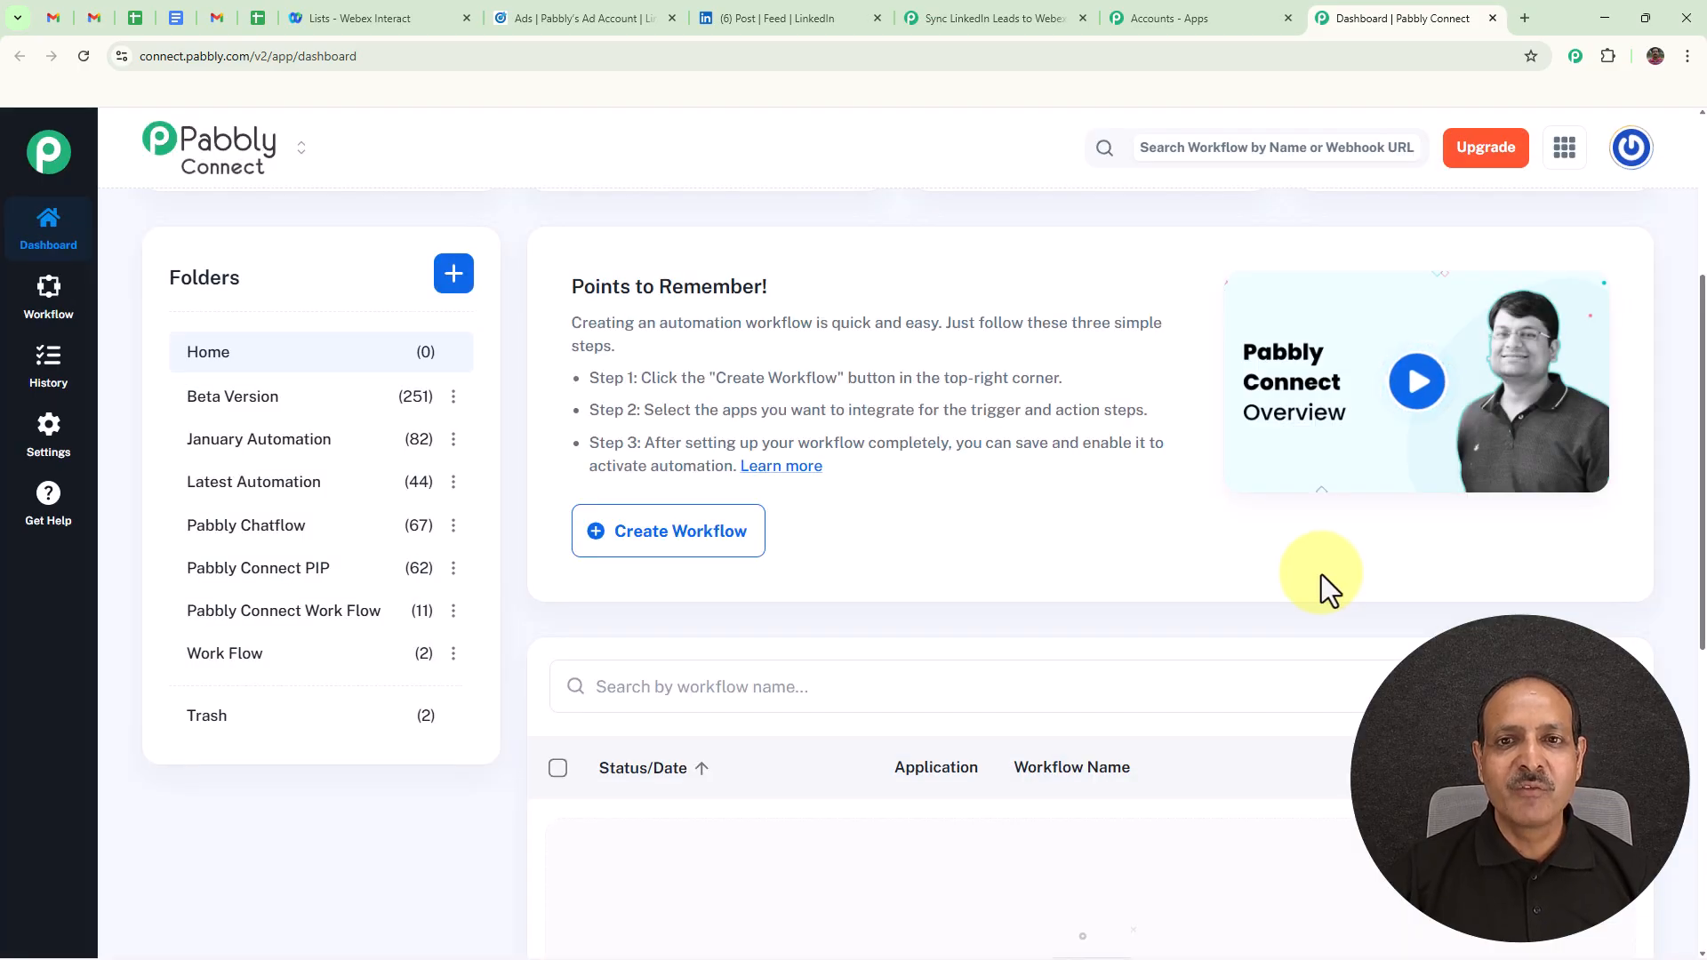
pyautogui.scroll(4, 1321, 574)
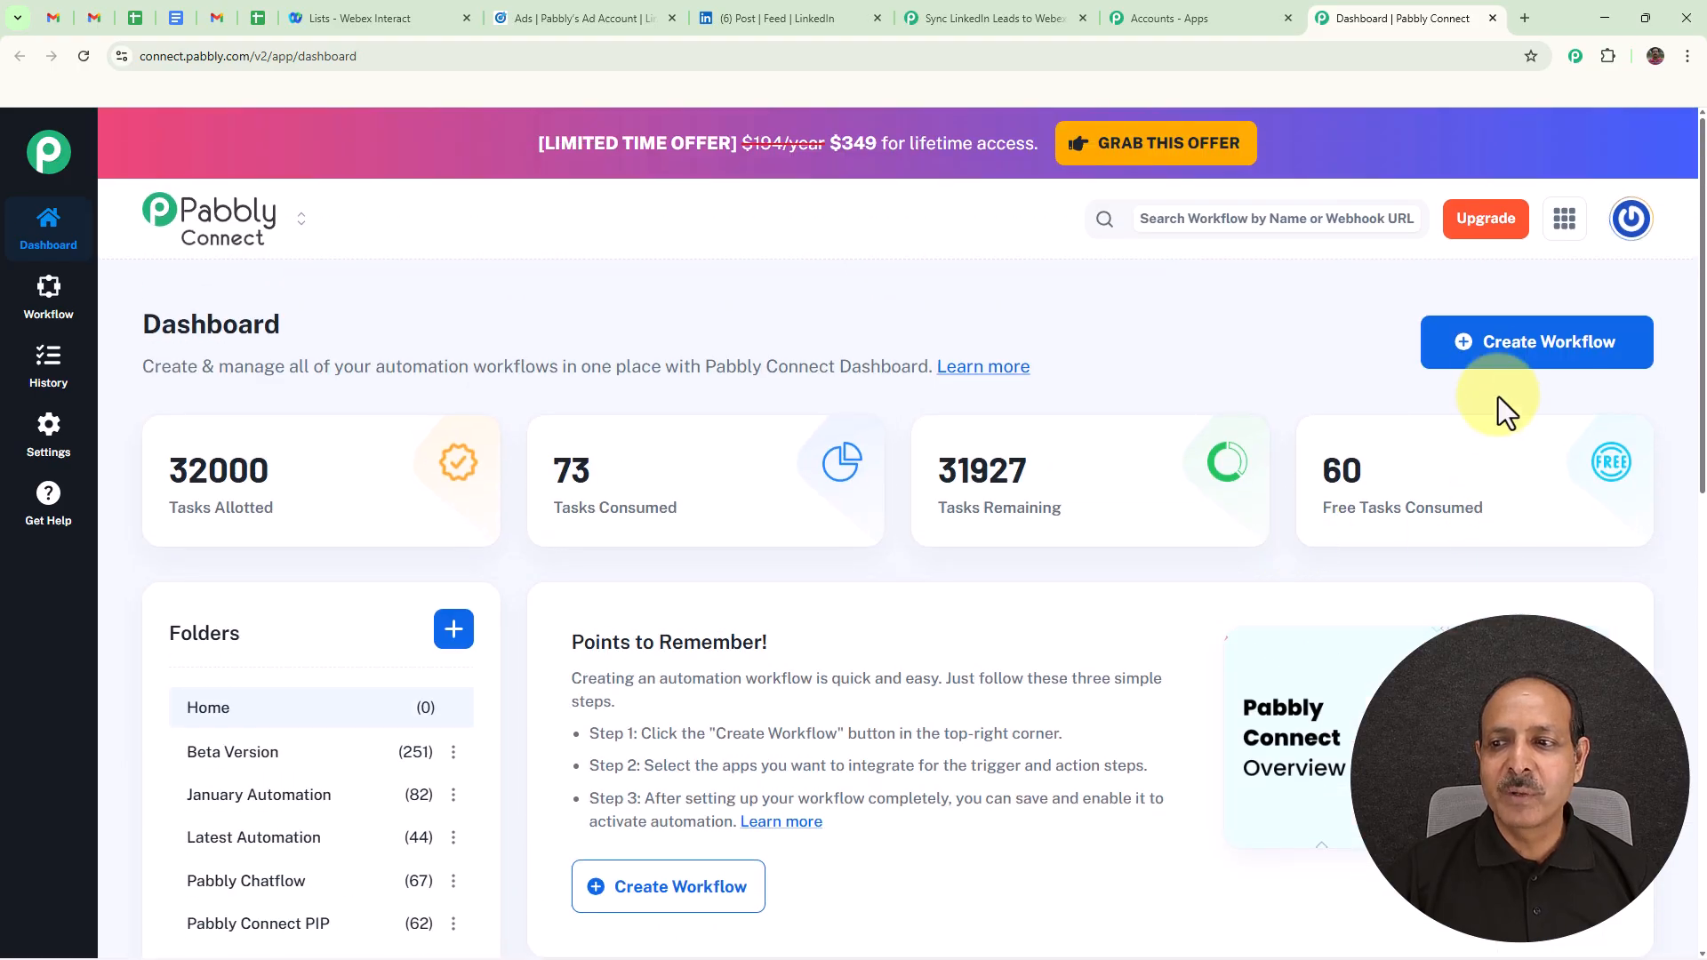
# Create a workflow in the New (Beta) builder named "Sync LinkedIn Leads to Webex Interact Without Manual Work" in the Latest Automation folder
pyautogui.click(1499, 351)
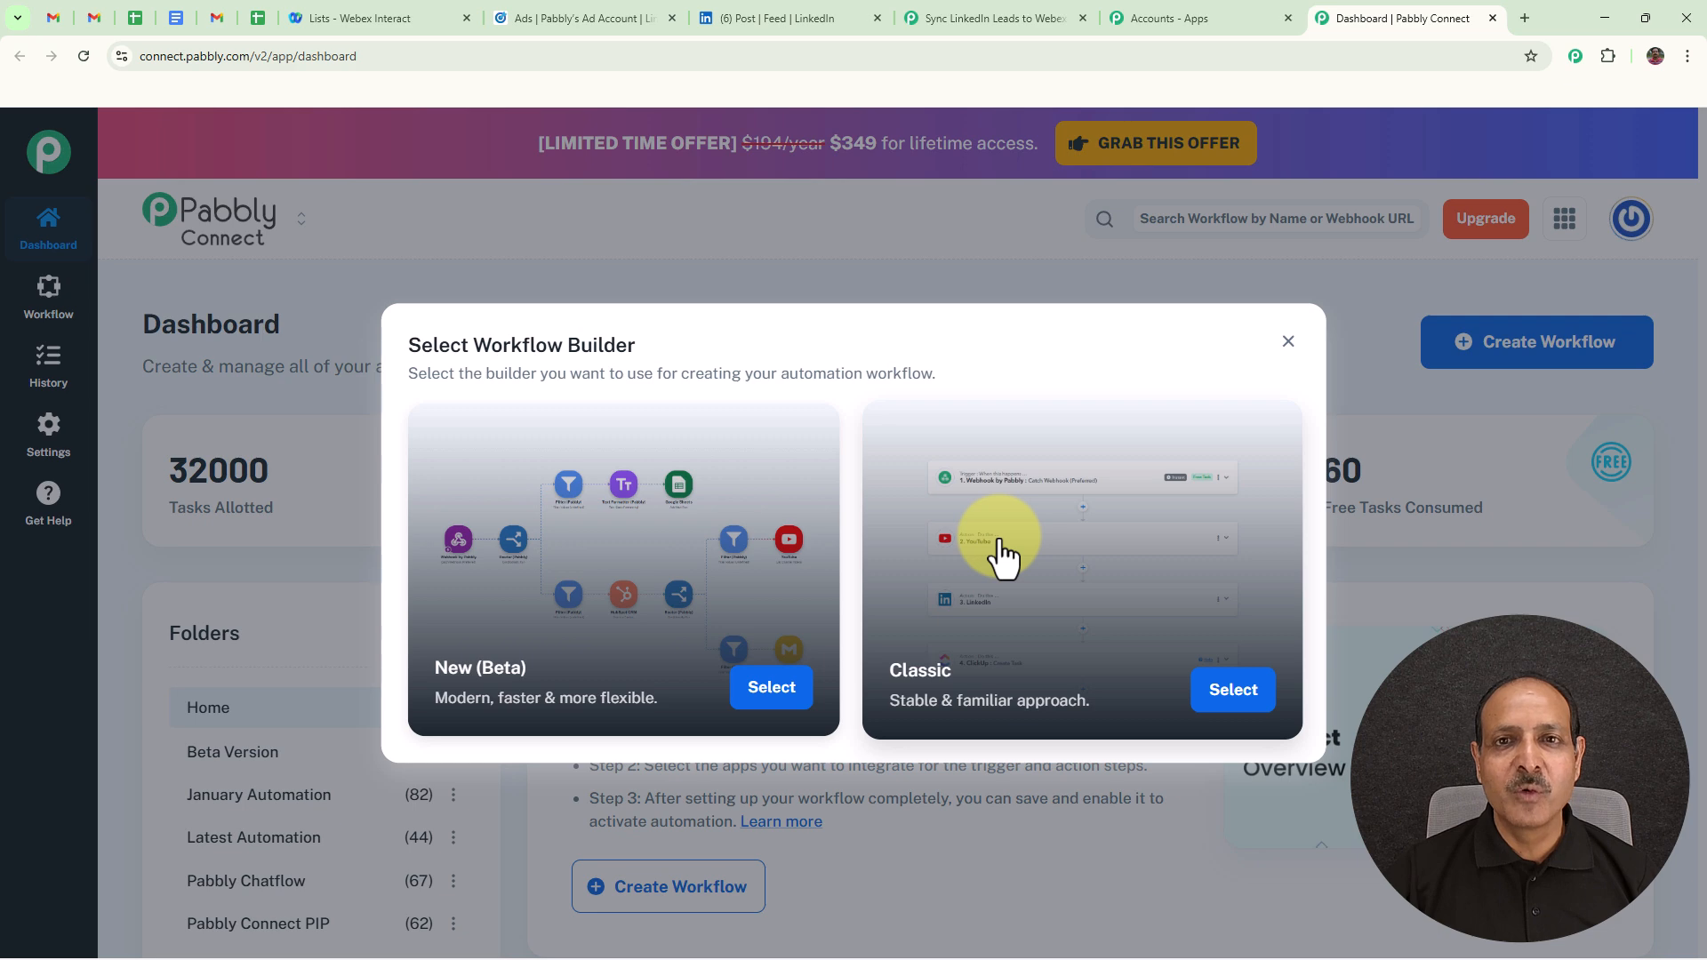
pyautogui.click(595, 565)
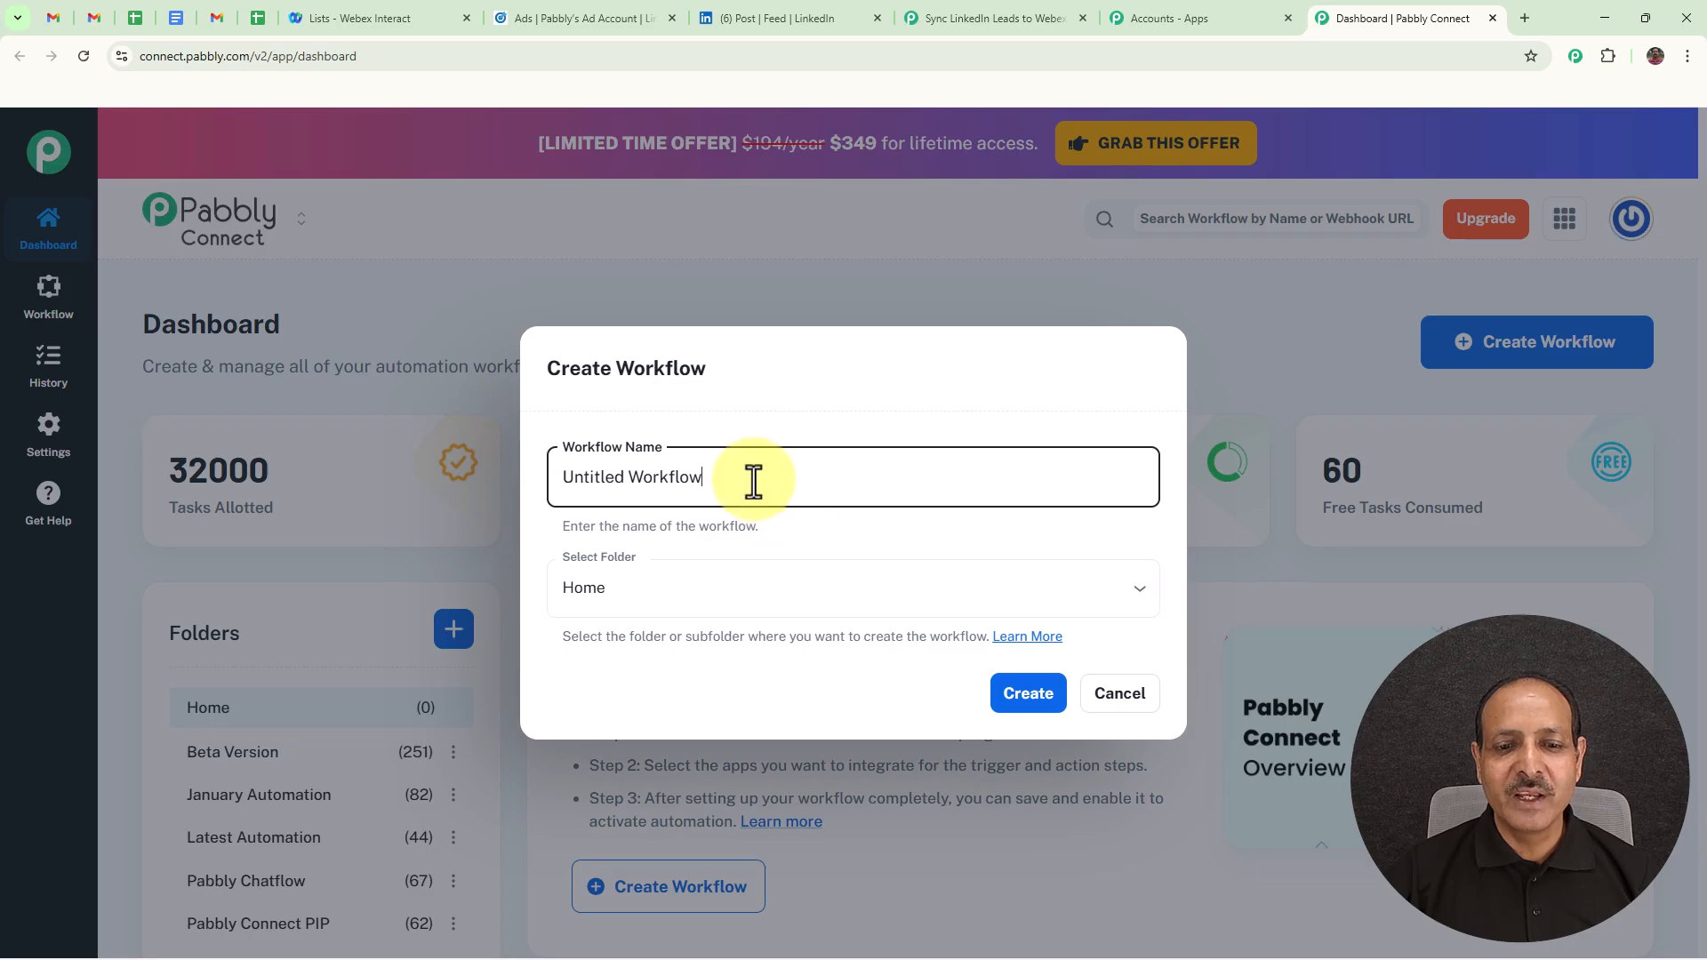
pyautogui.hotkey('ctrl', 'a')
pyautogui.write('Sync LinkedIn Leads to Webex Interact Without Manual Work')
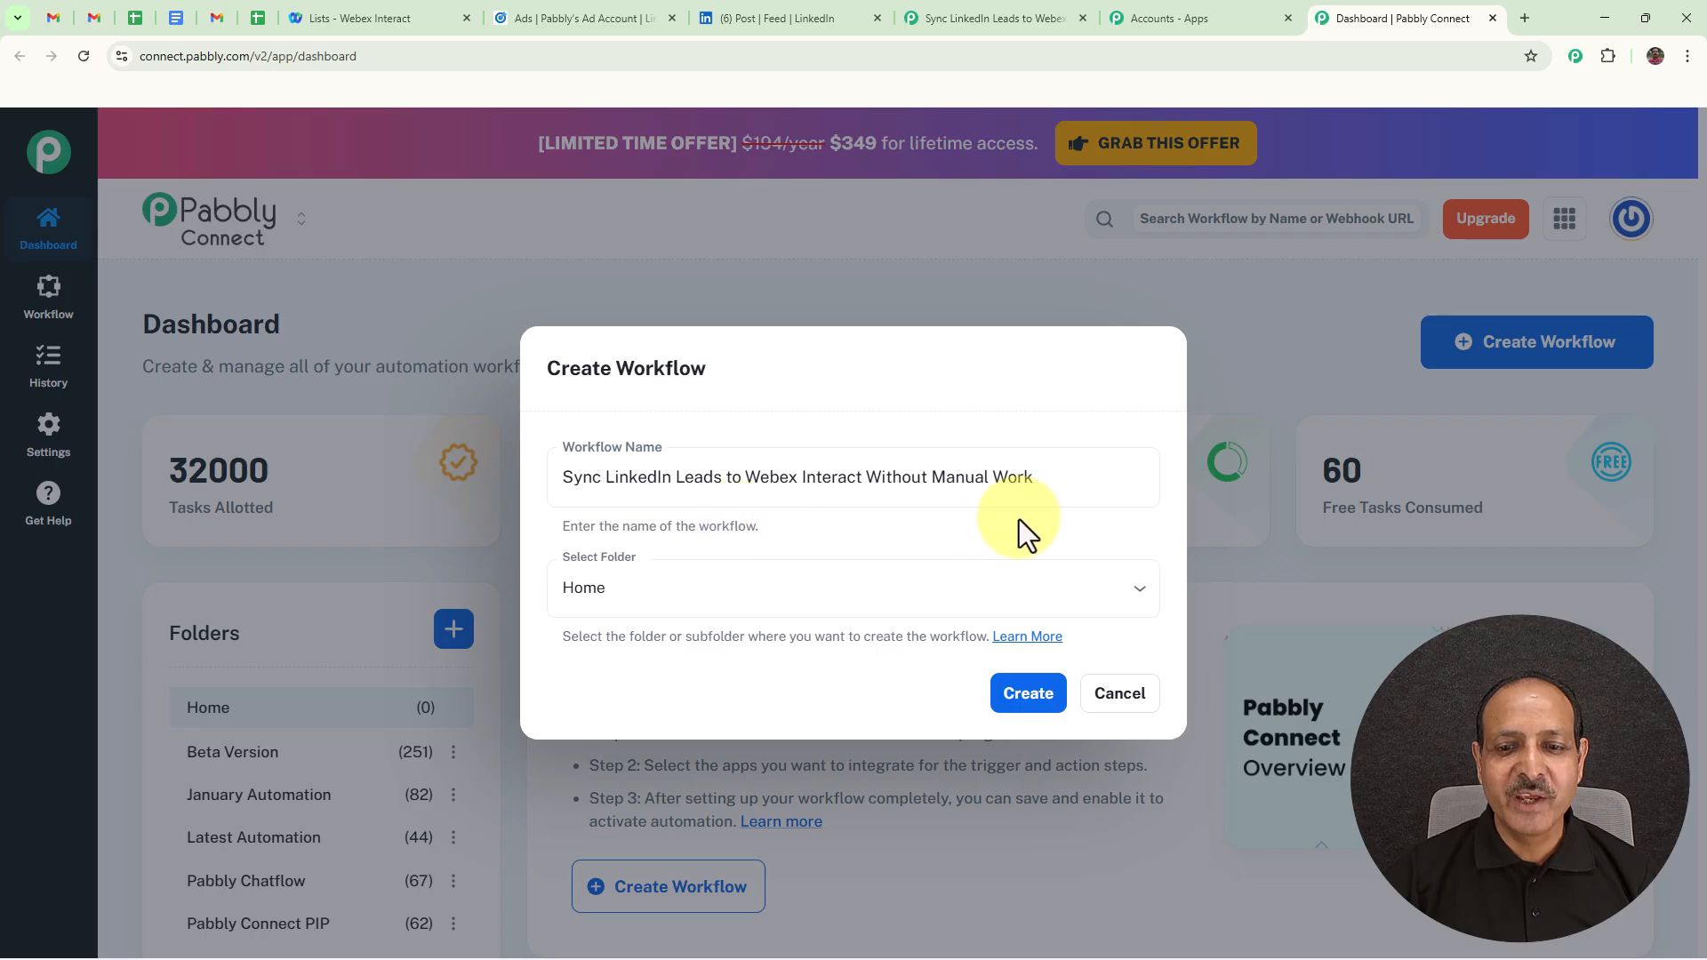
pyautogui.click(899, 580)
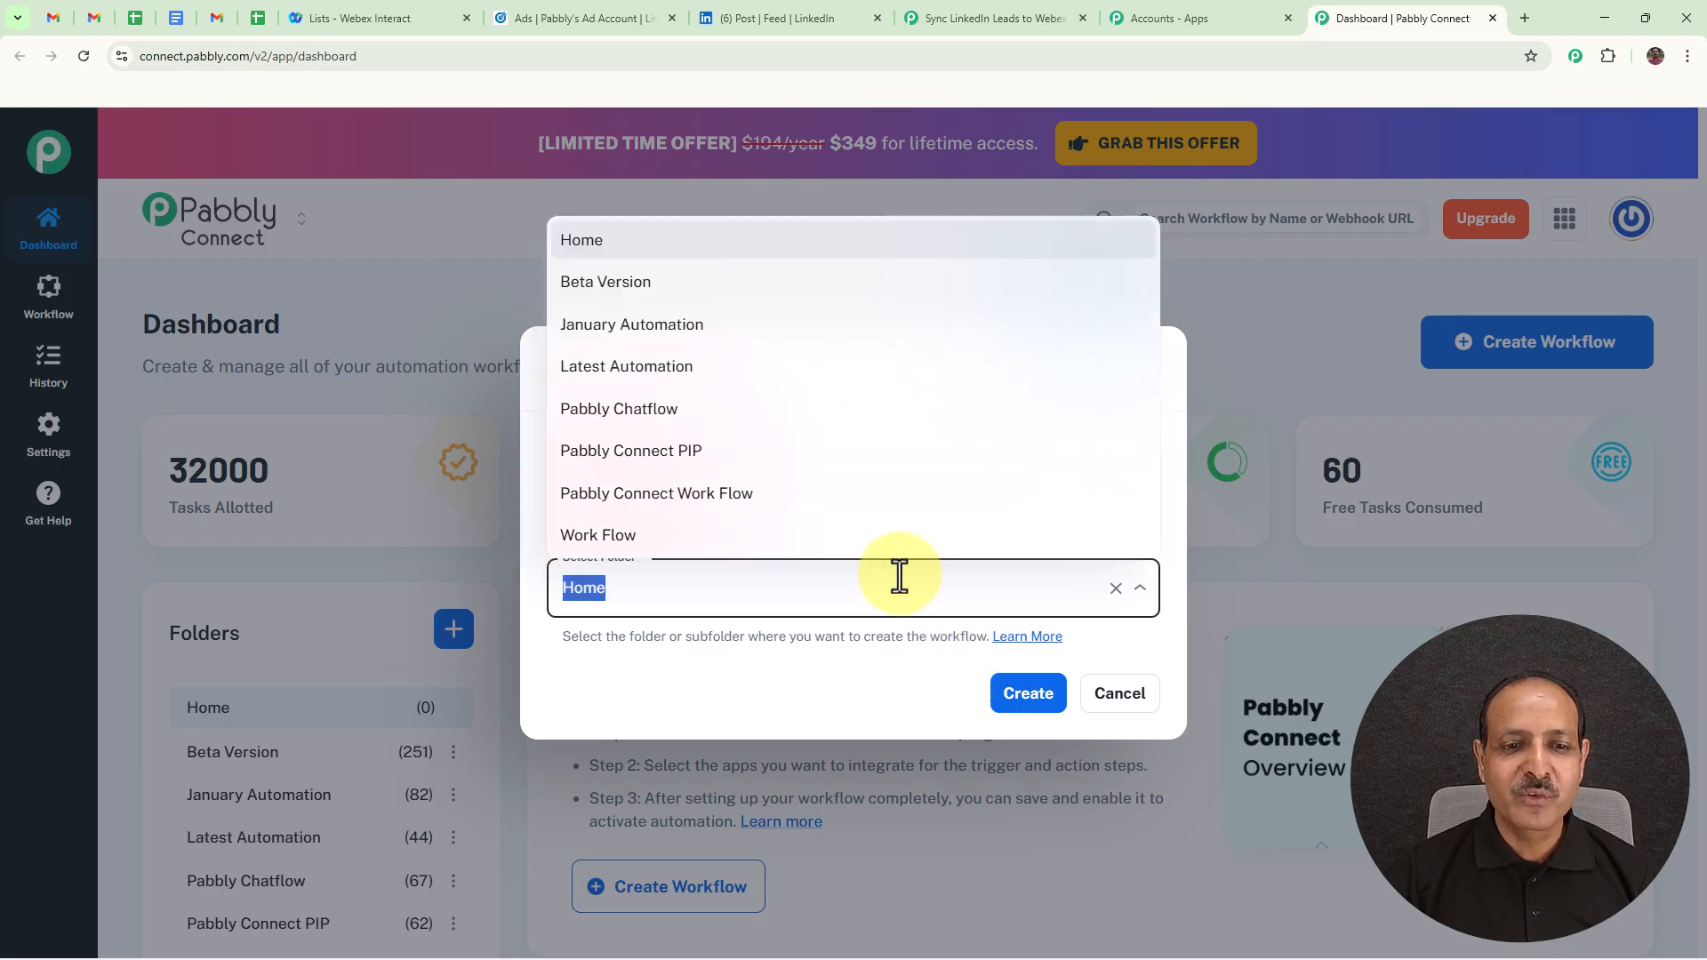
pyautogui.click(665, 378)
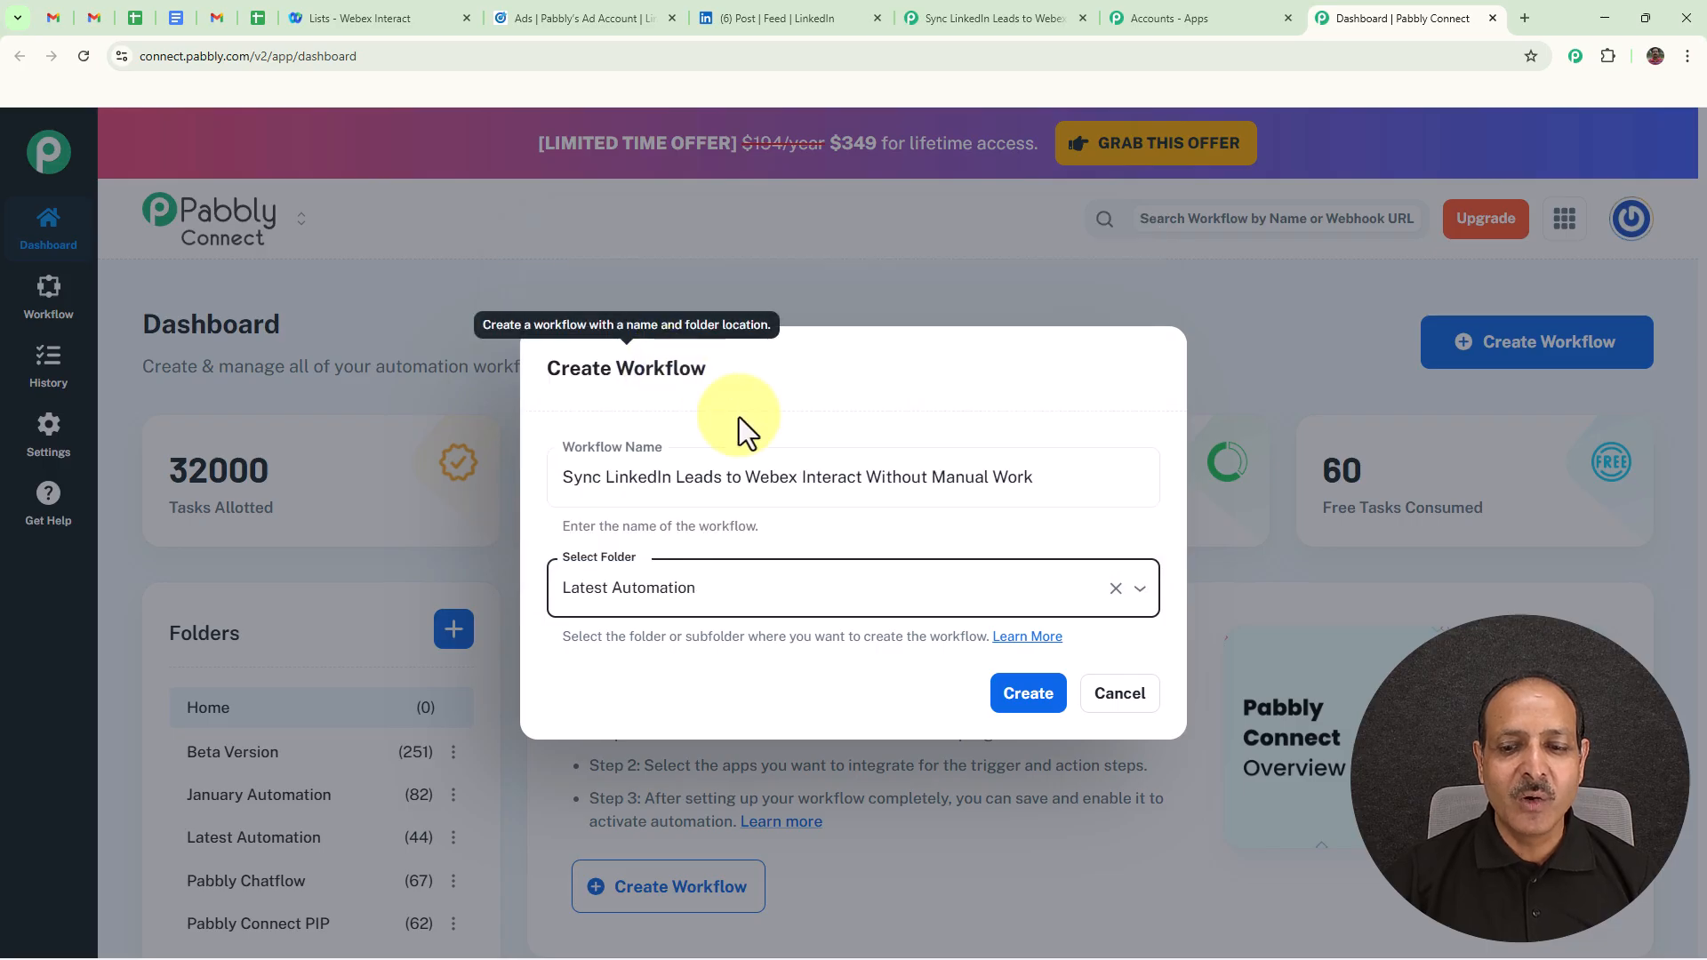
pyautogui.click(1026, 698)
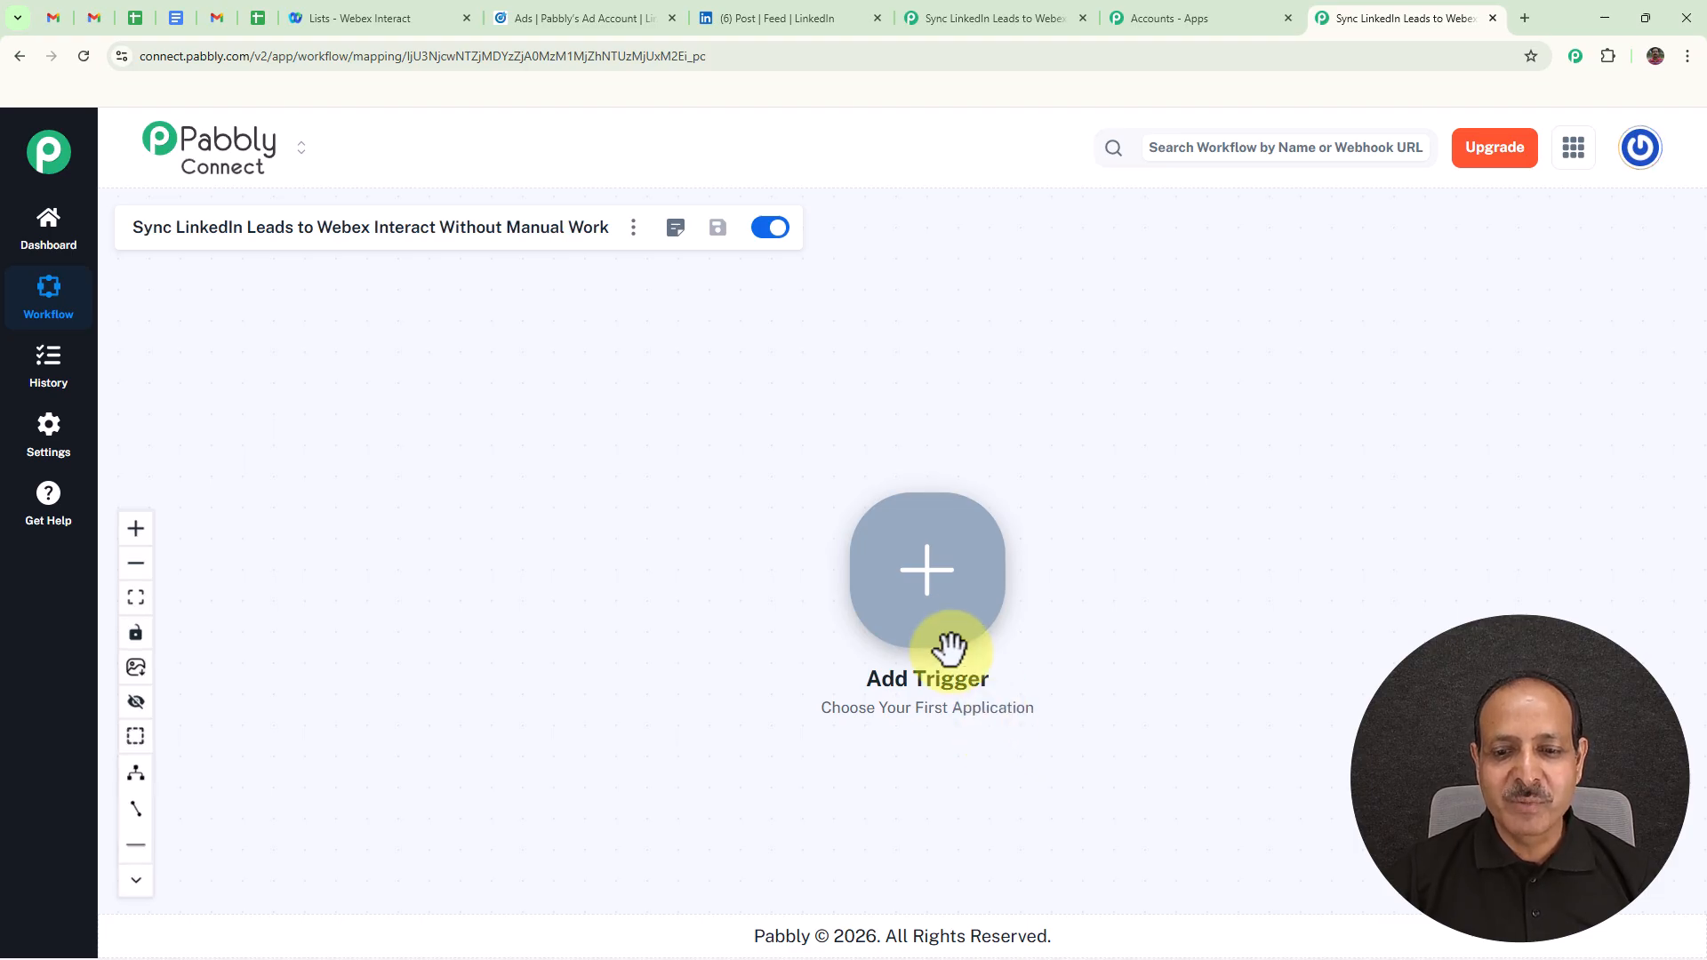
# Add a trigger to the workflow using the LinkedIn app with the Lead Notifications event
pyautogui.click(933, 604)
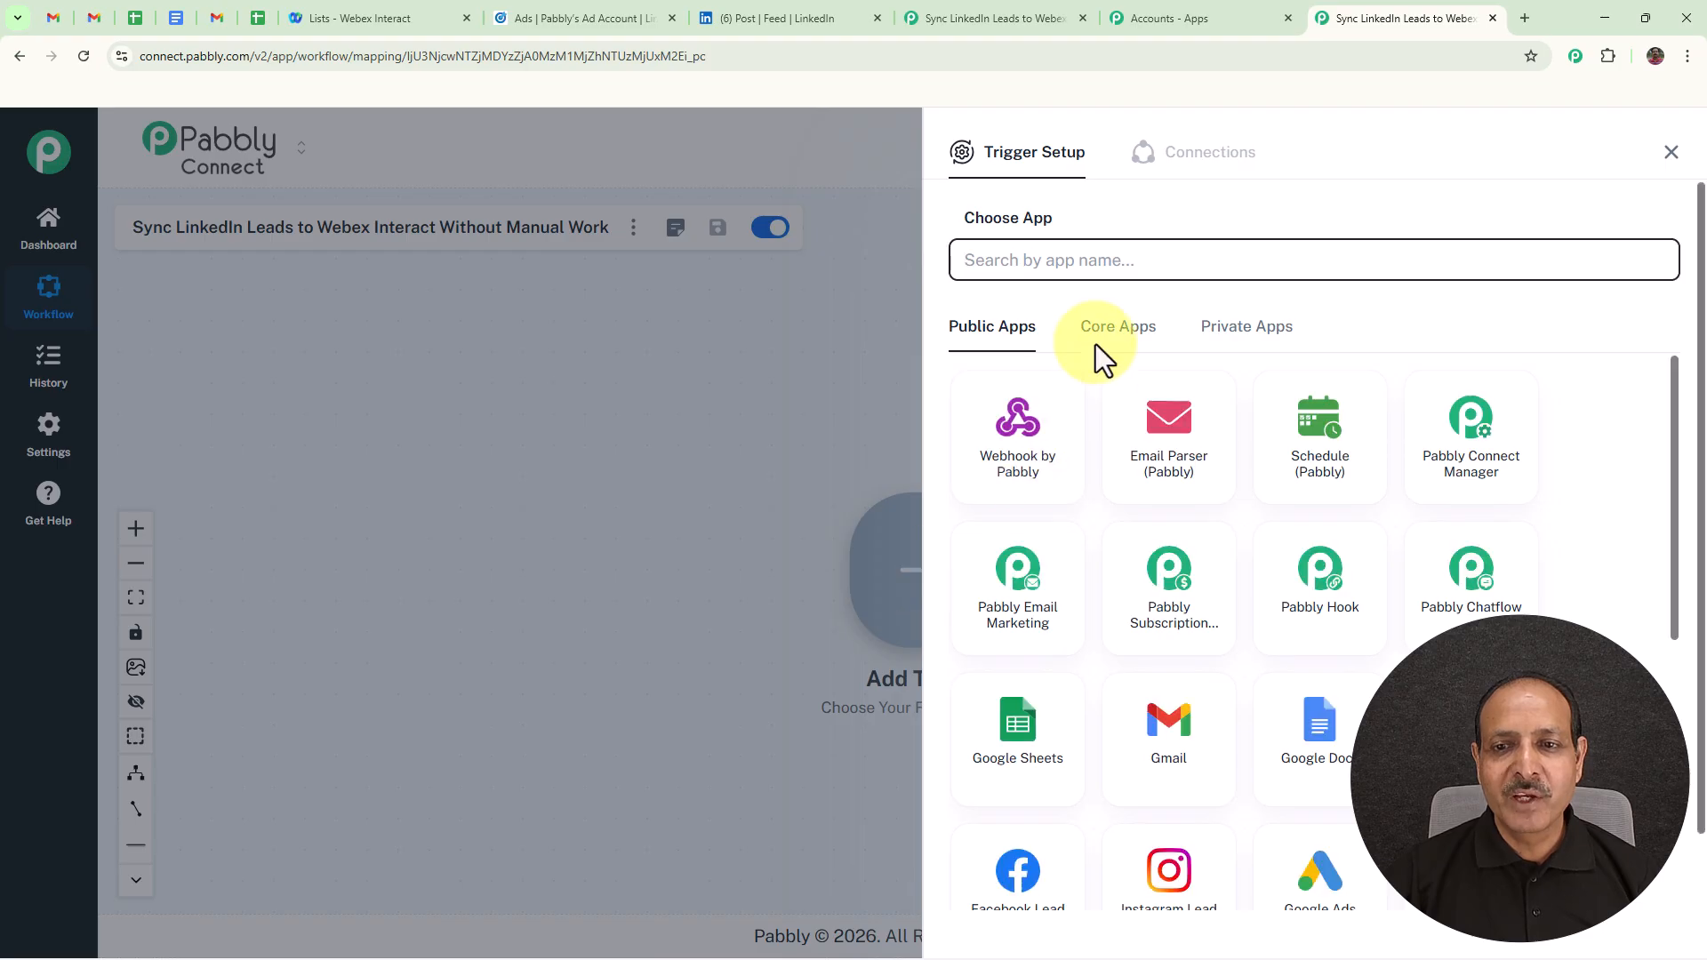
pyautogui.click(1070, 266)
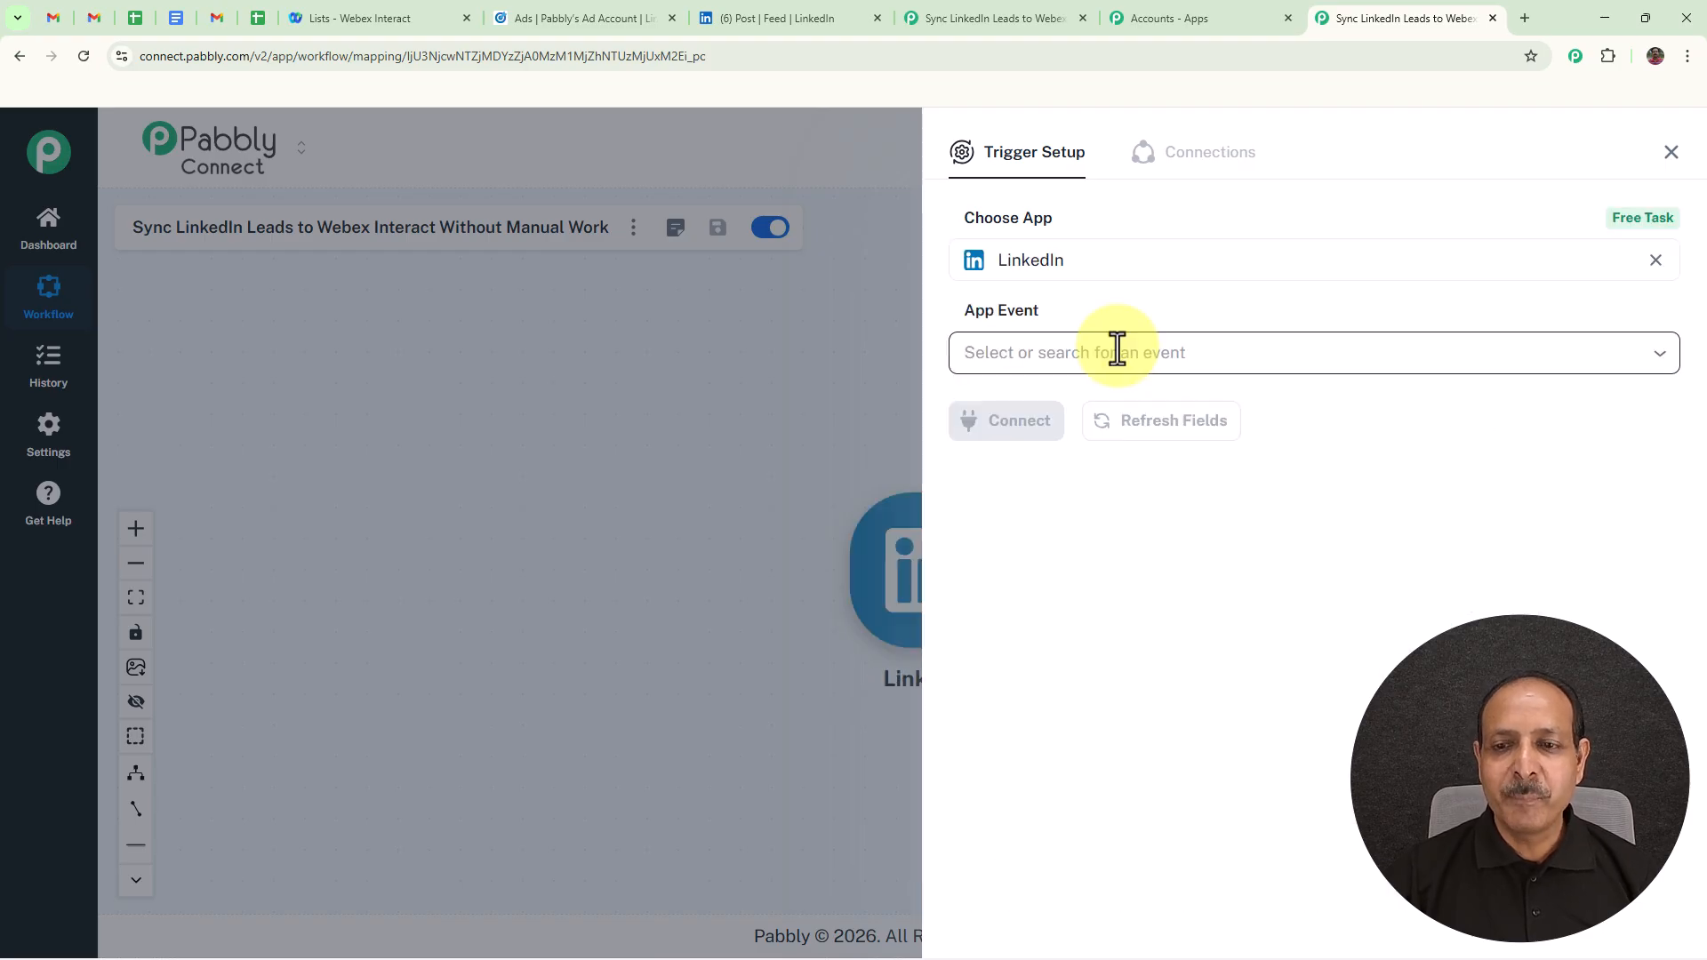
pyautogui.click(1117, 349)
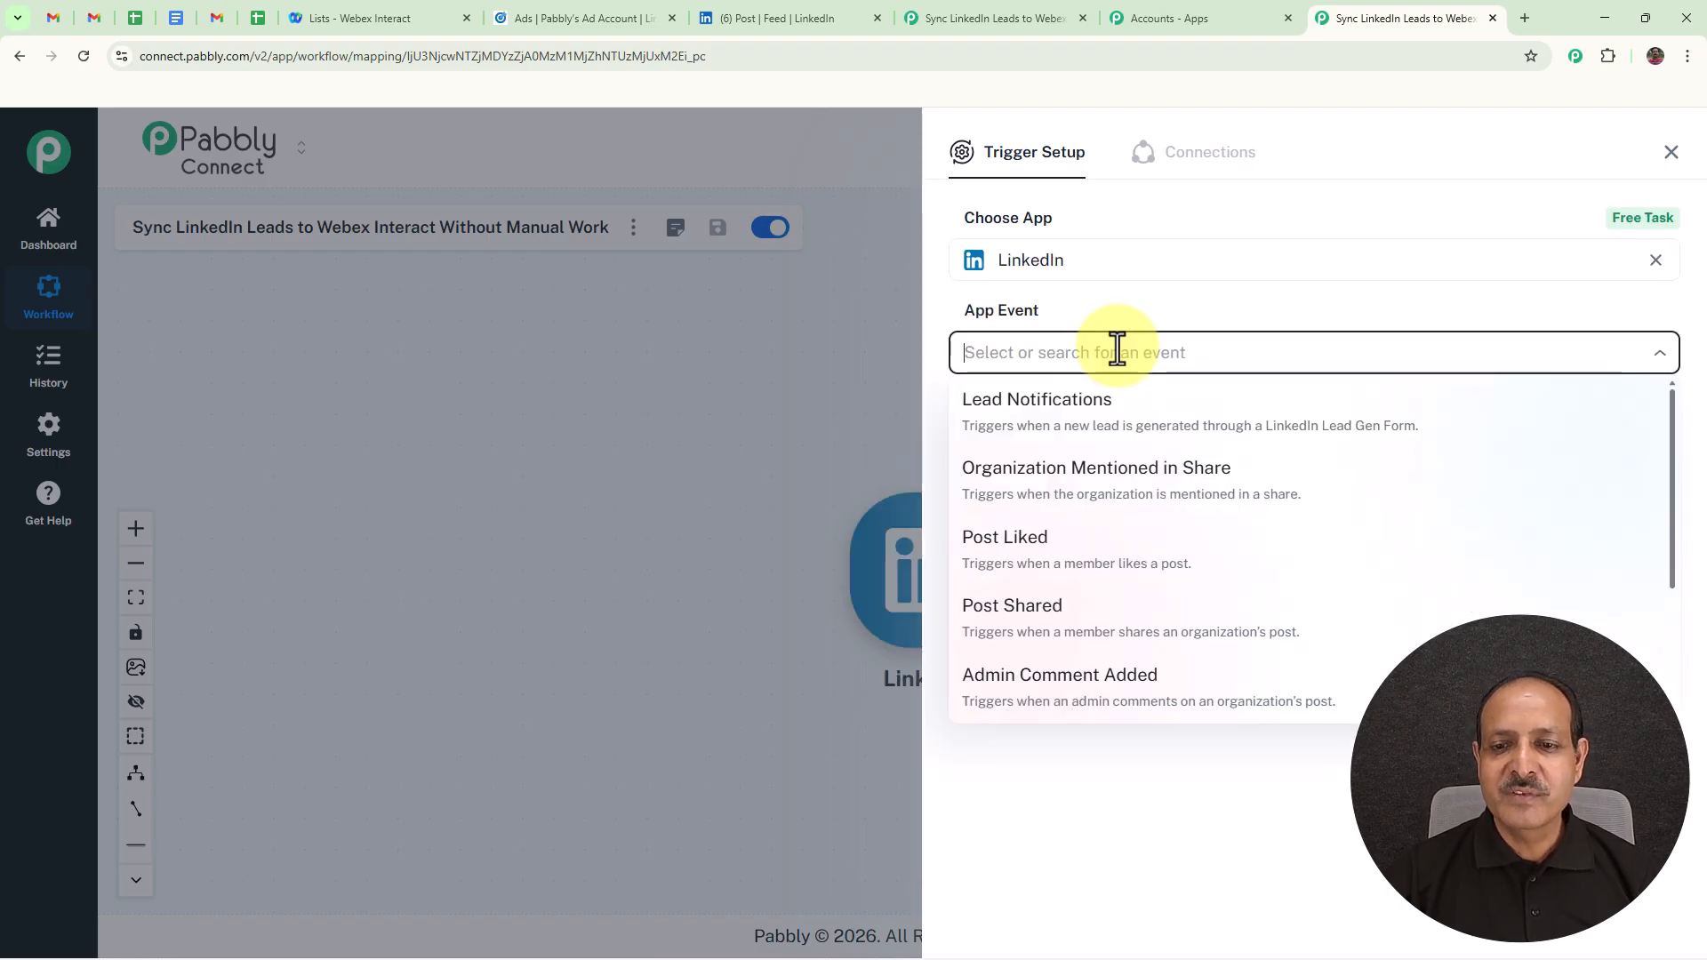
pyautogui.click(1067, 433)
# Connect the trigger through a new LinkedIn connection by signing in to the LinkedIn account
pyautogui.click(1012, 438)
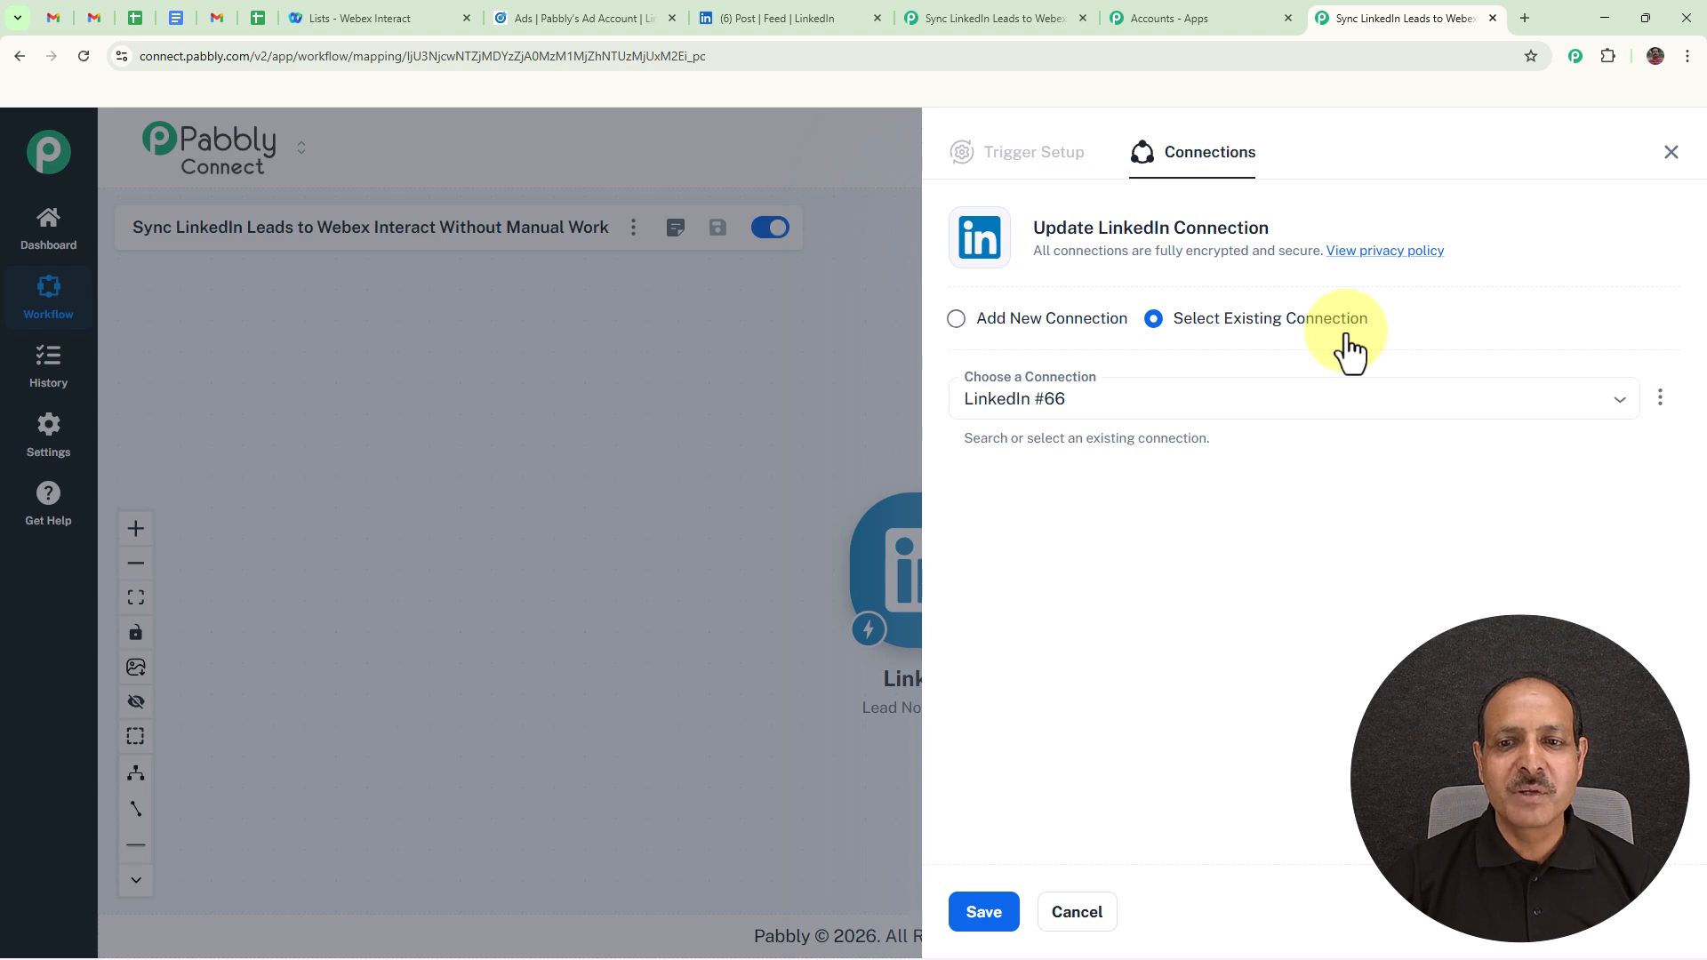
pyautogui.click(954, 320)
pyautogui.click(1056, 524)
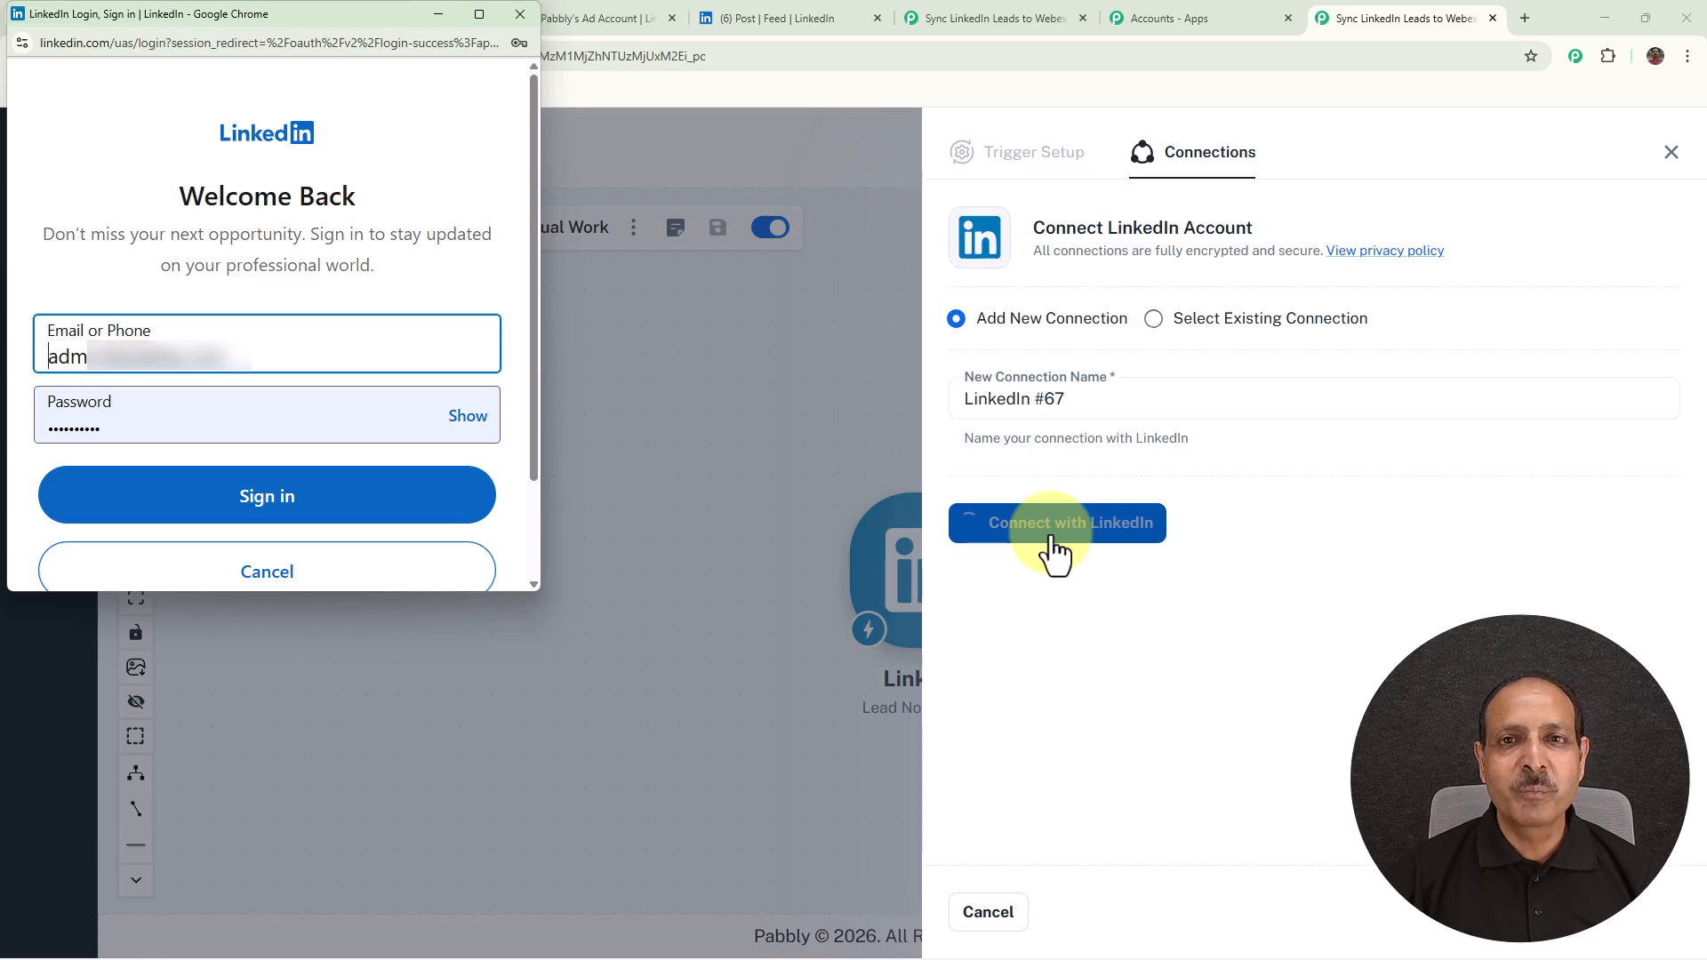
pyautogui.click(282, 507)
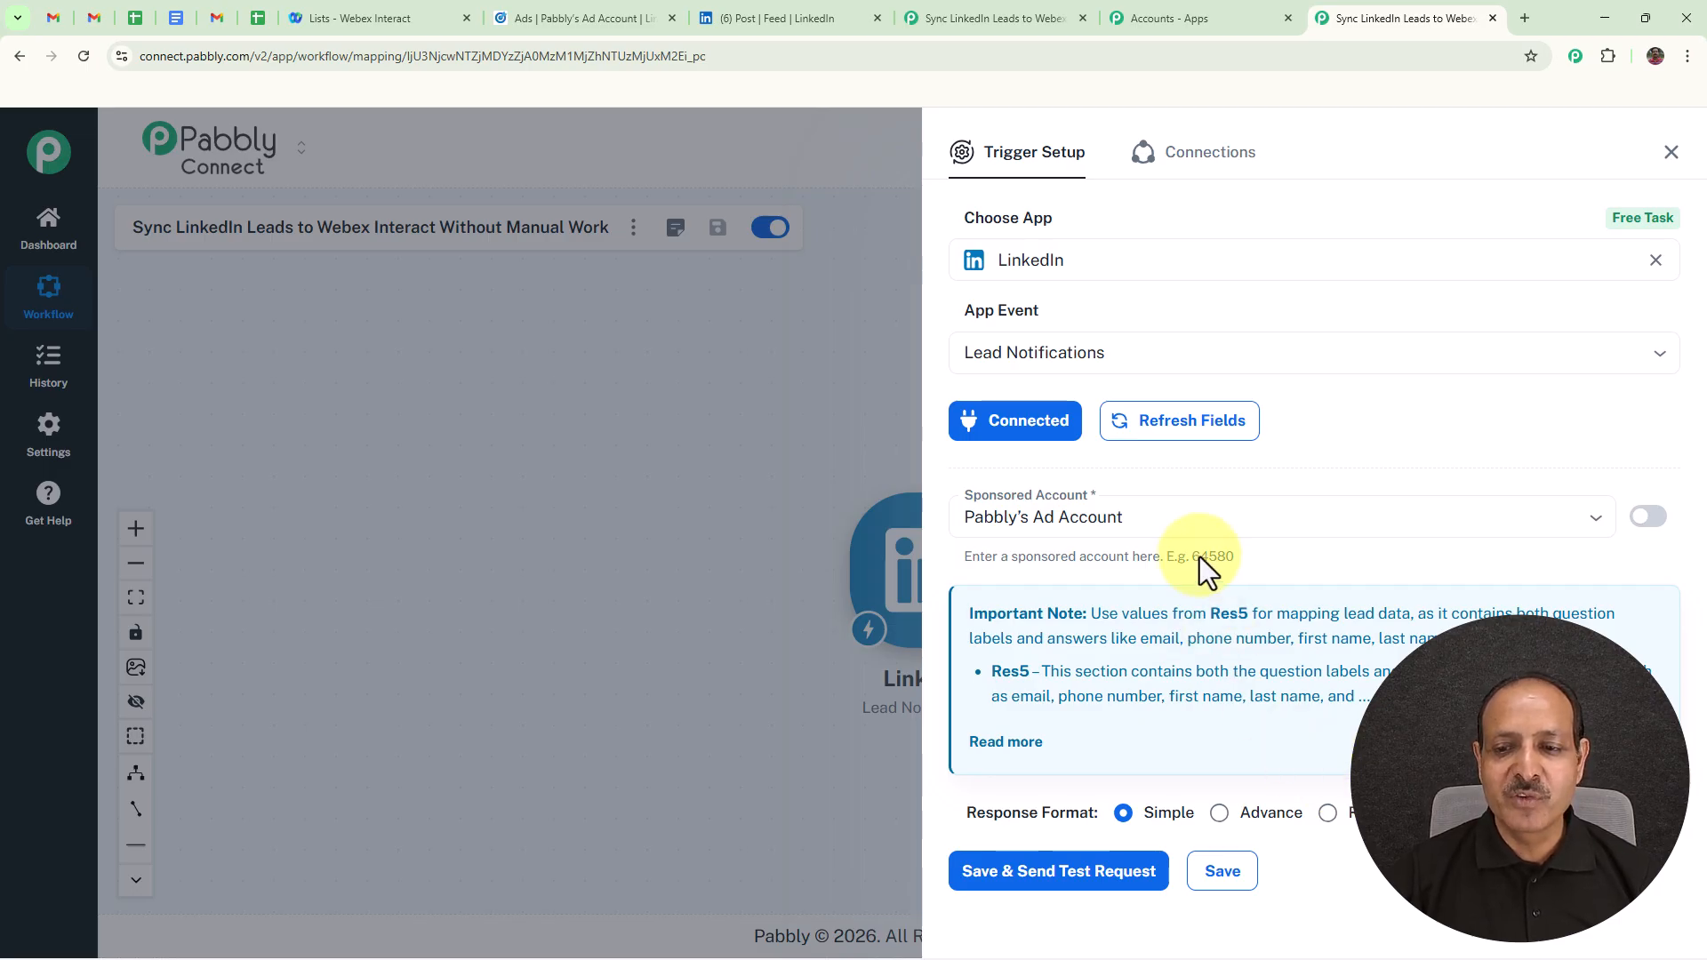
# Set the LinkedIn trigger's sponsored account to Pabbly's Ad Account, then save it and send a test request
pyautogui.click(1197, 525)
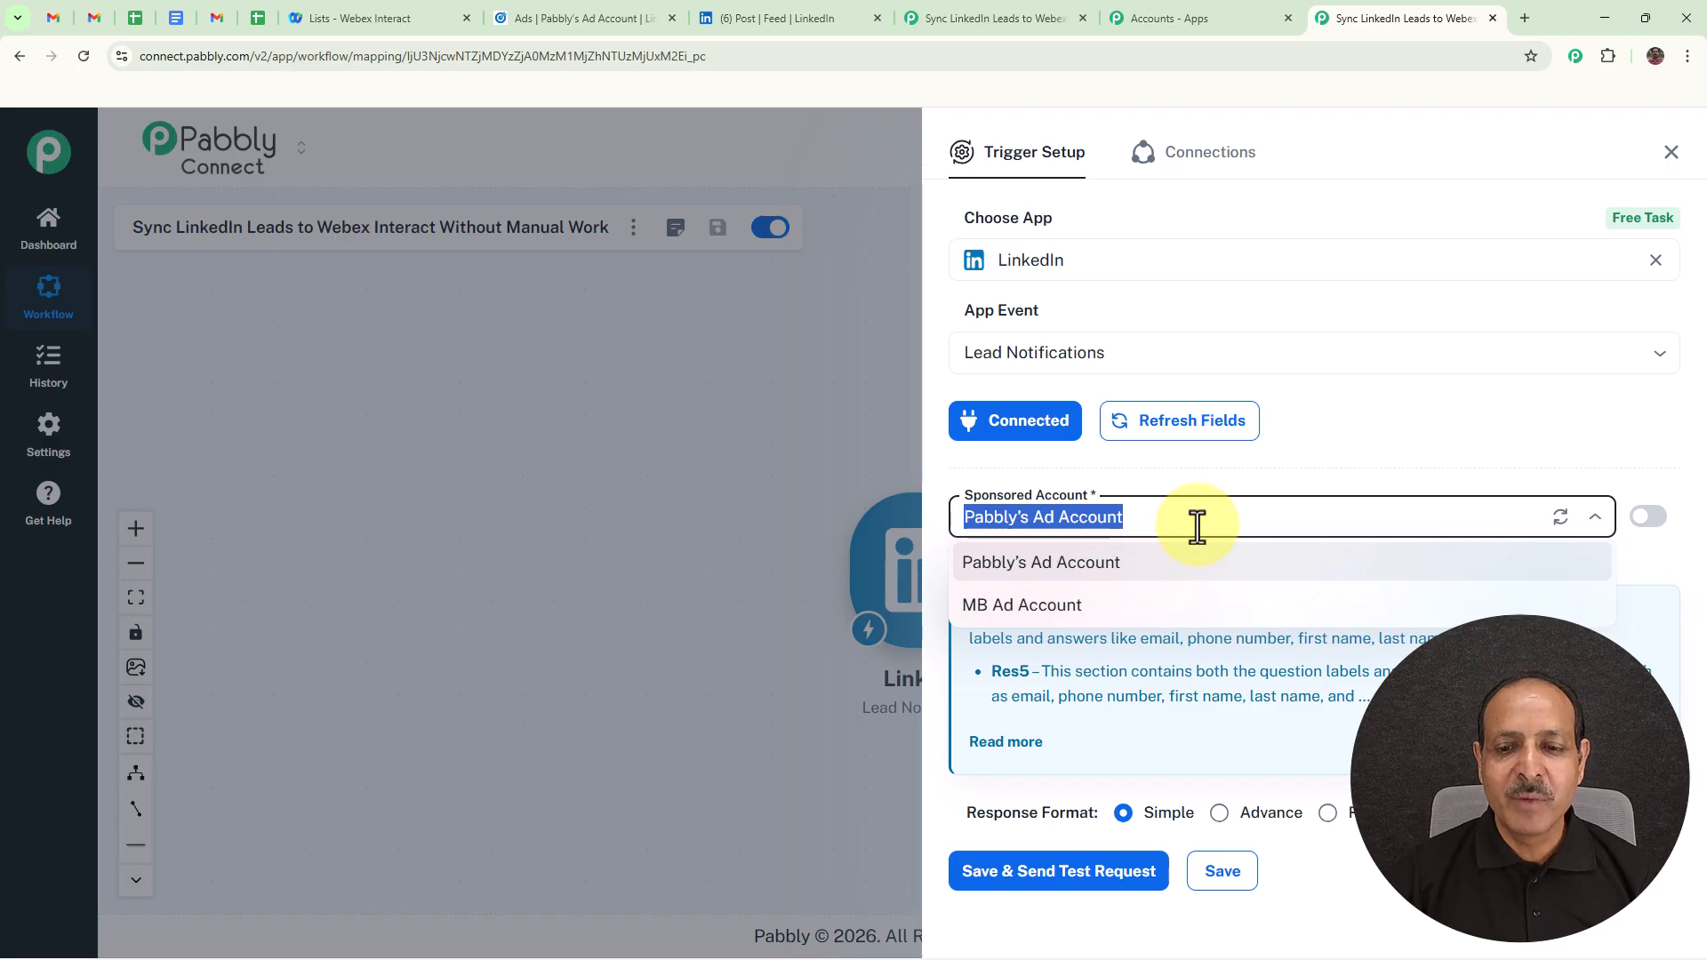
pyautogui.click(1059, 568)
pyautogui.scroll(-1, 1326, 591)
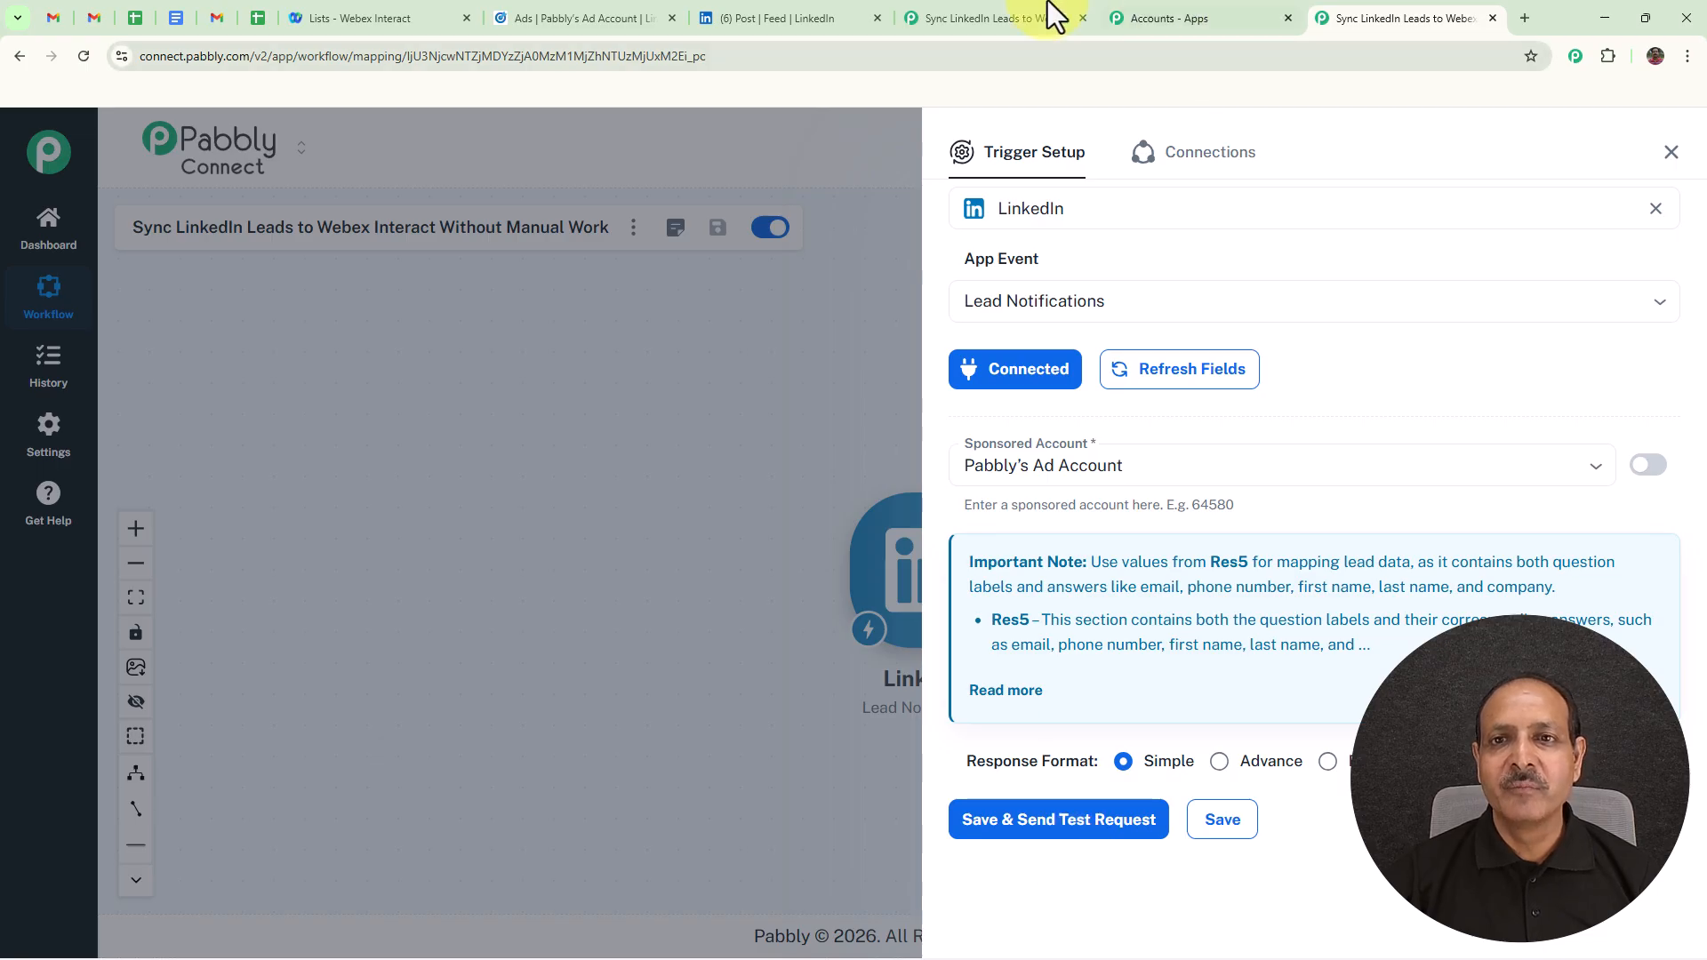
pyautogui.click(1045, 831)
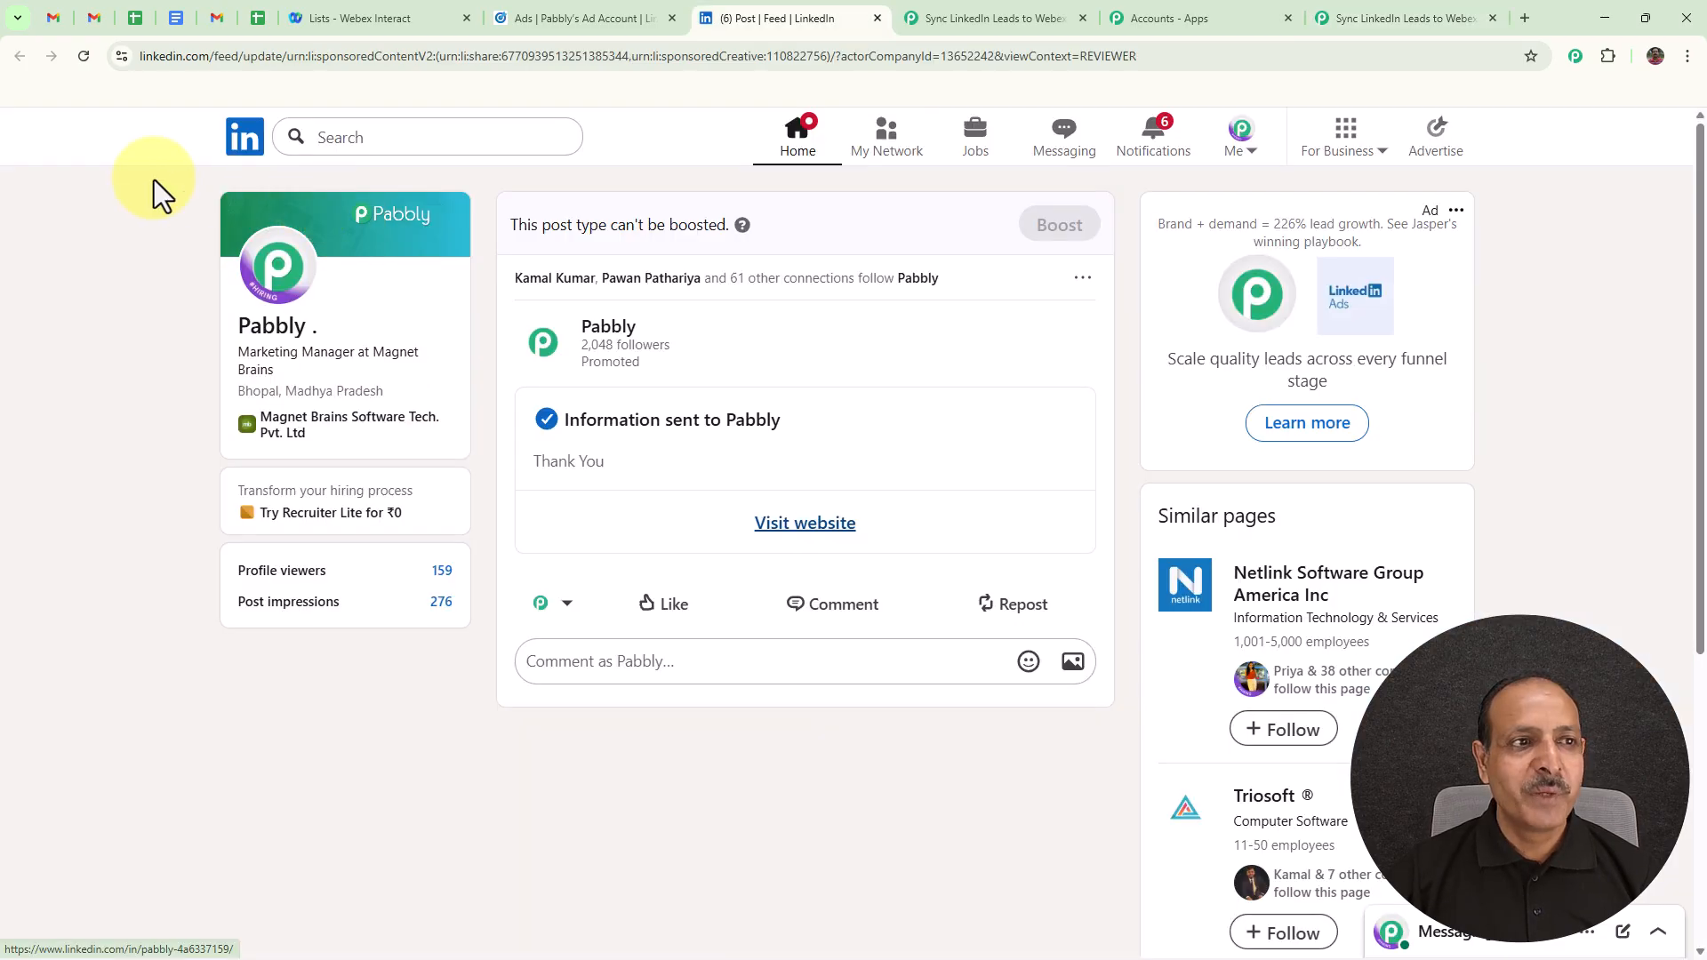
# Reload the promoted Pabbly post on LinkedIn and submit its lead form with a test email address and phone number
pyautogui.click(782, 18)
pyautogui.click(83, 56)
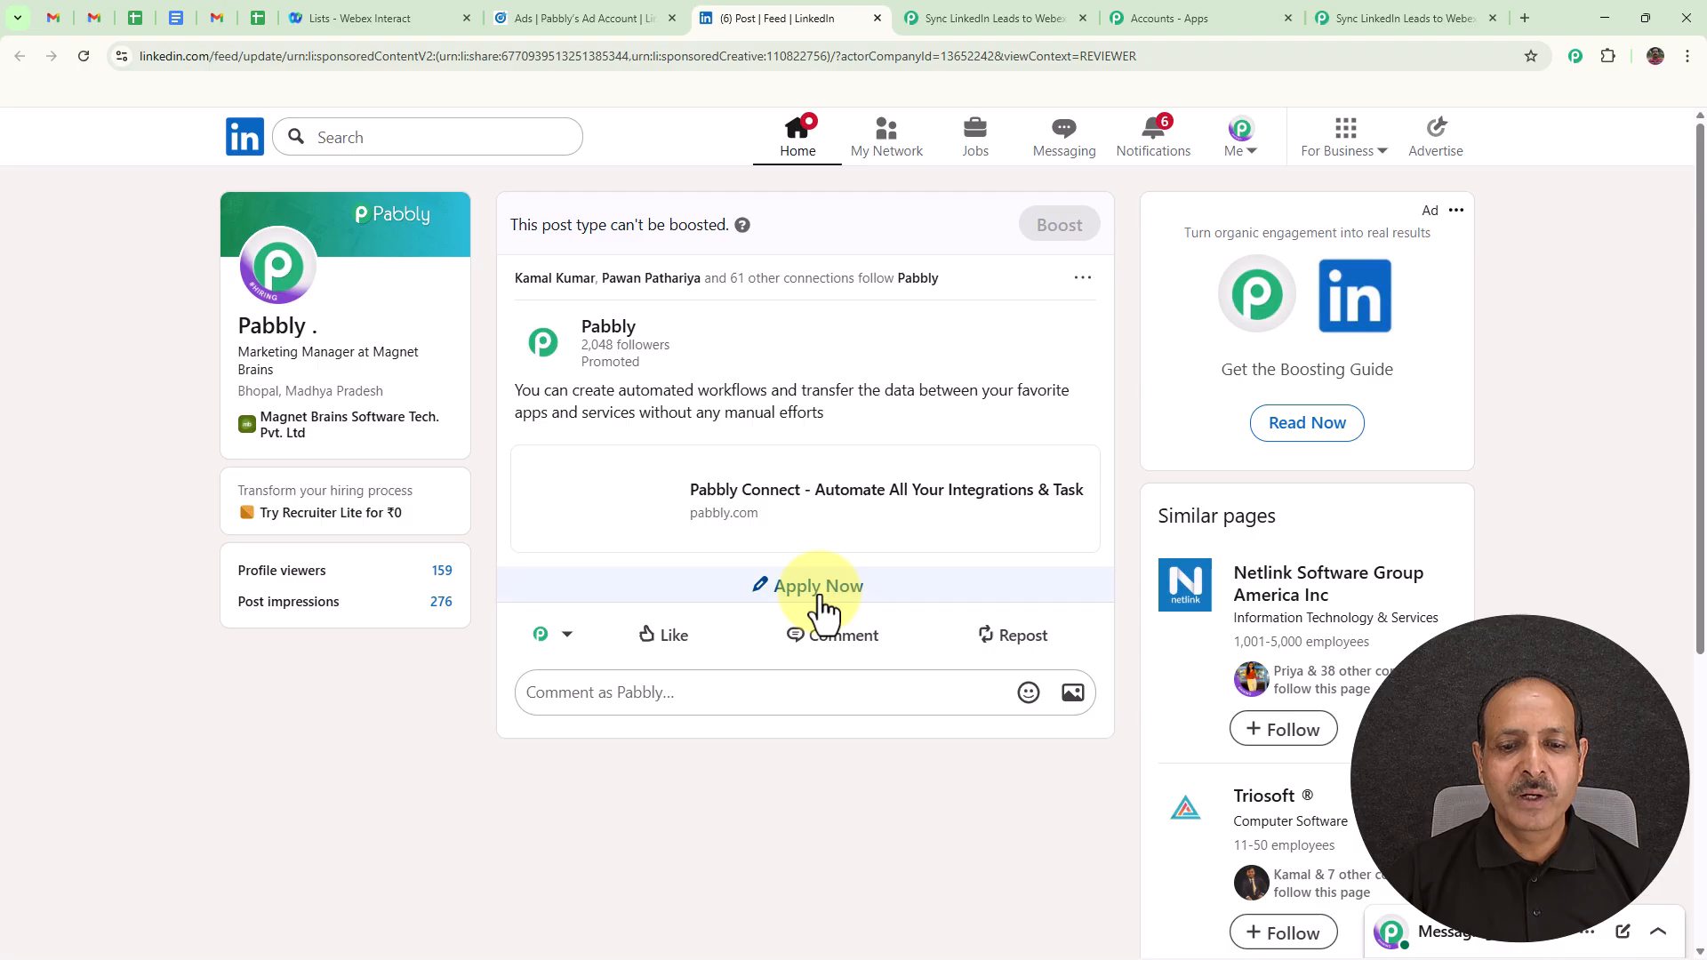
pyautogui.click(816, 589)
pyautogui.click(918, 181)
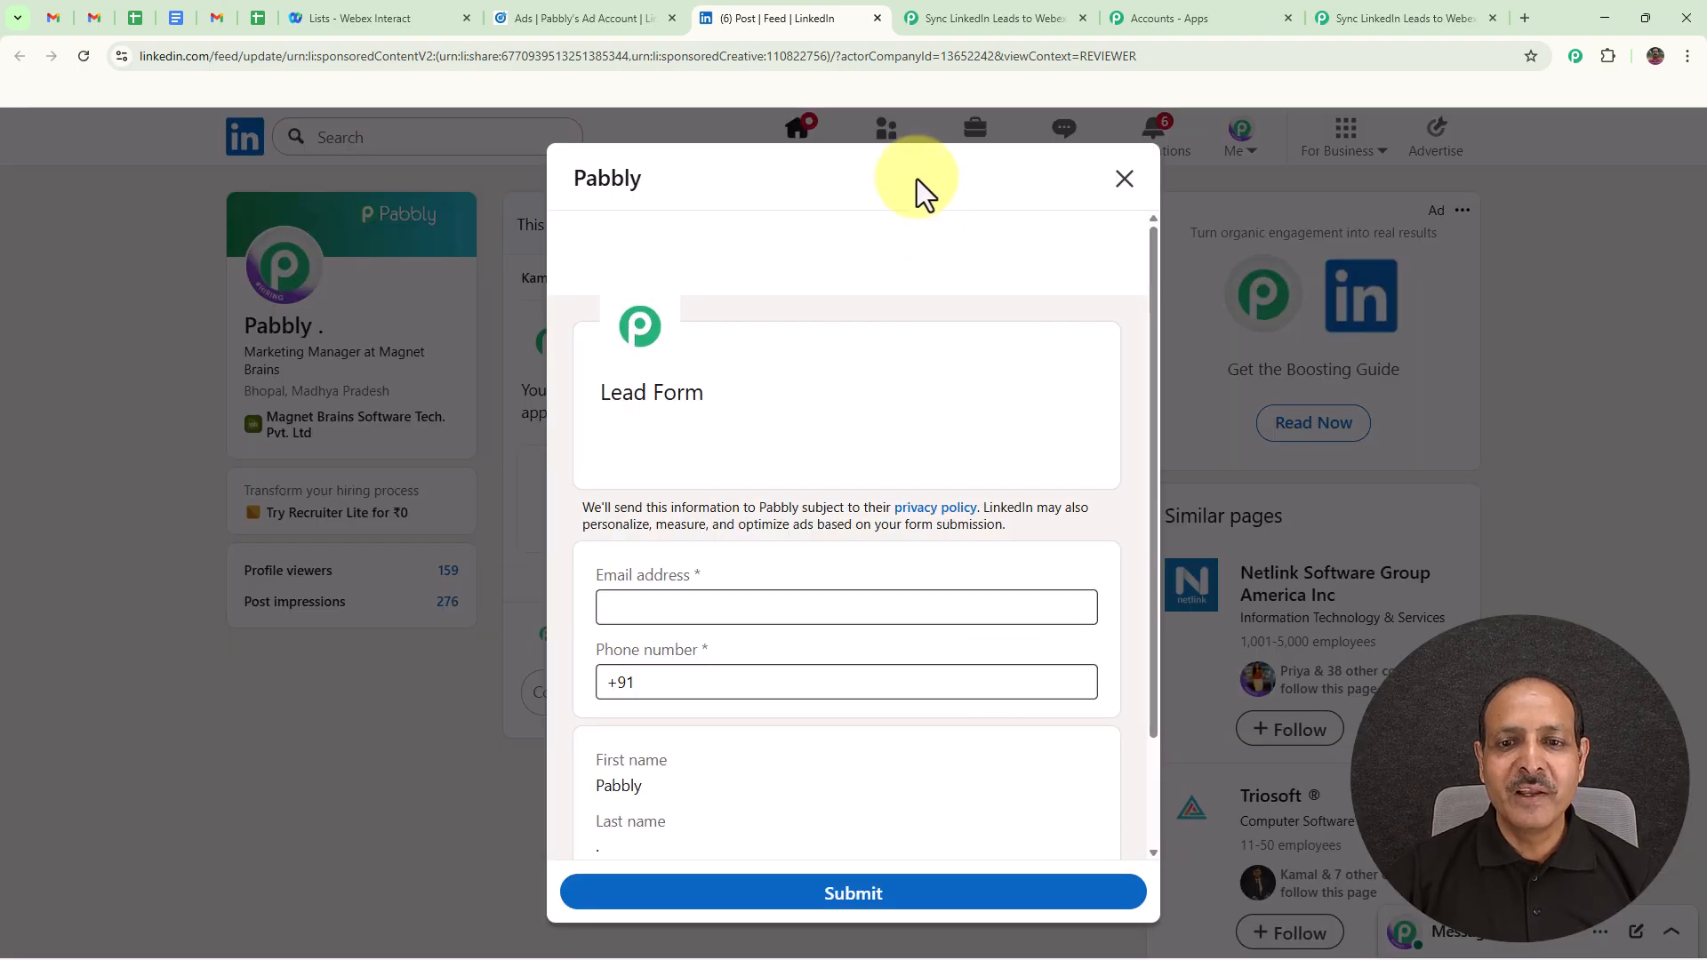
pyautogui.click(905, 660)
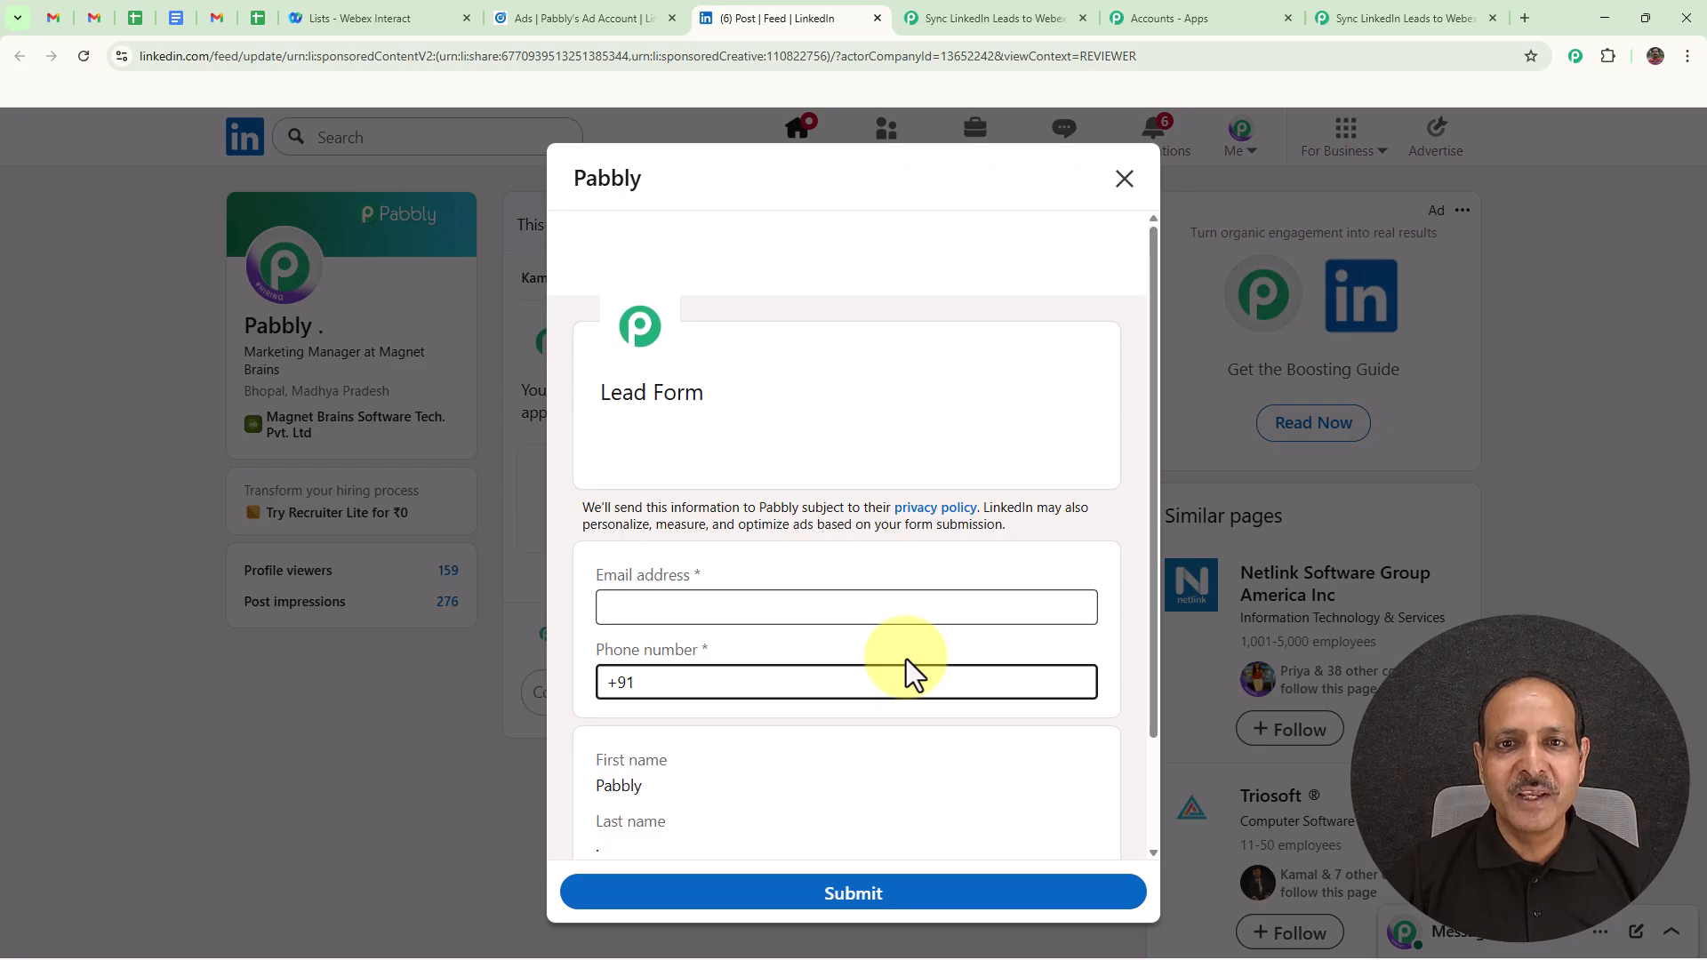
pyautogui.click(741, 612)
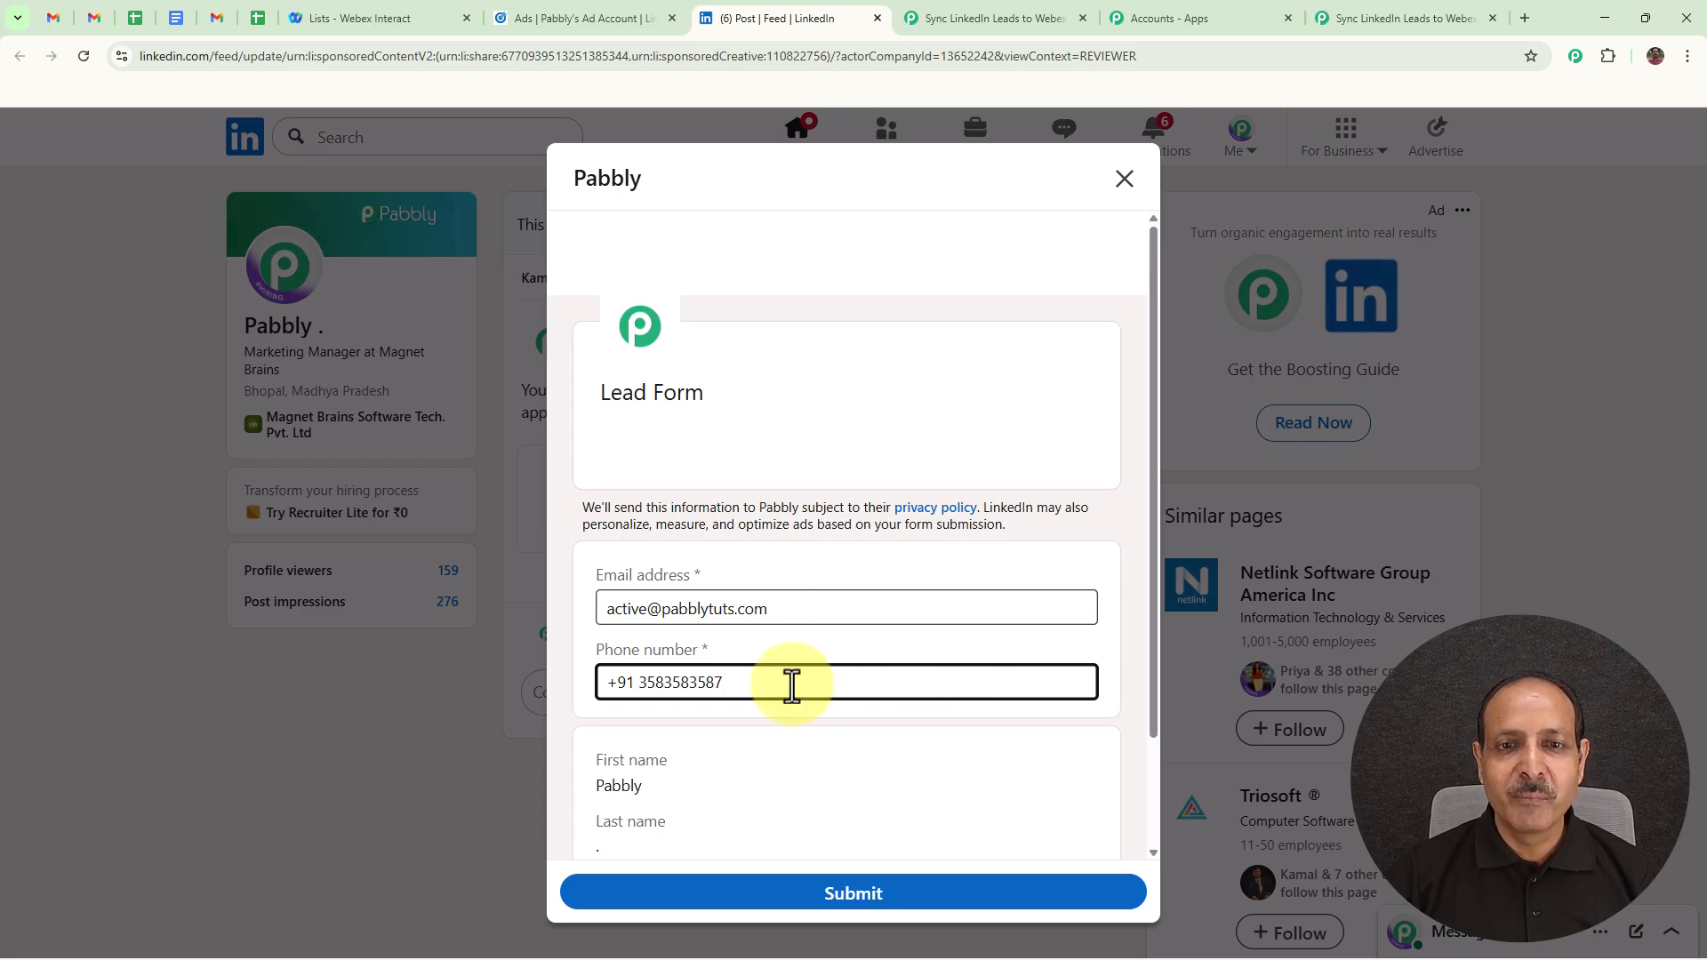
pyautogui.scroll(-2, 867, 701)
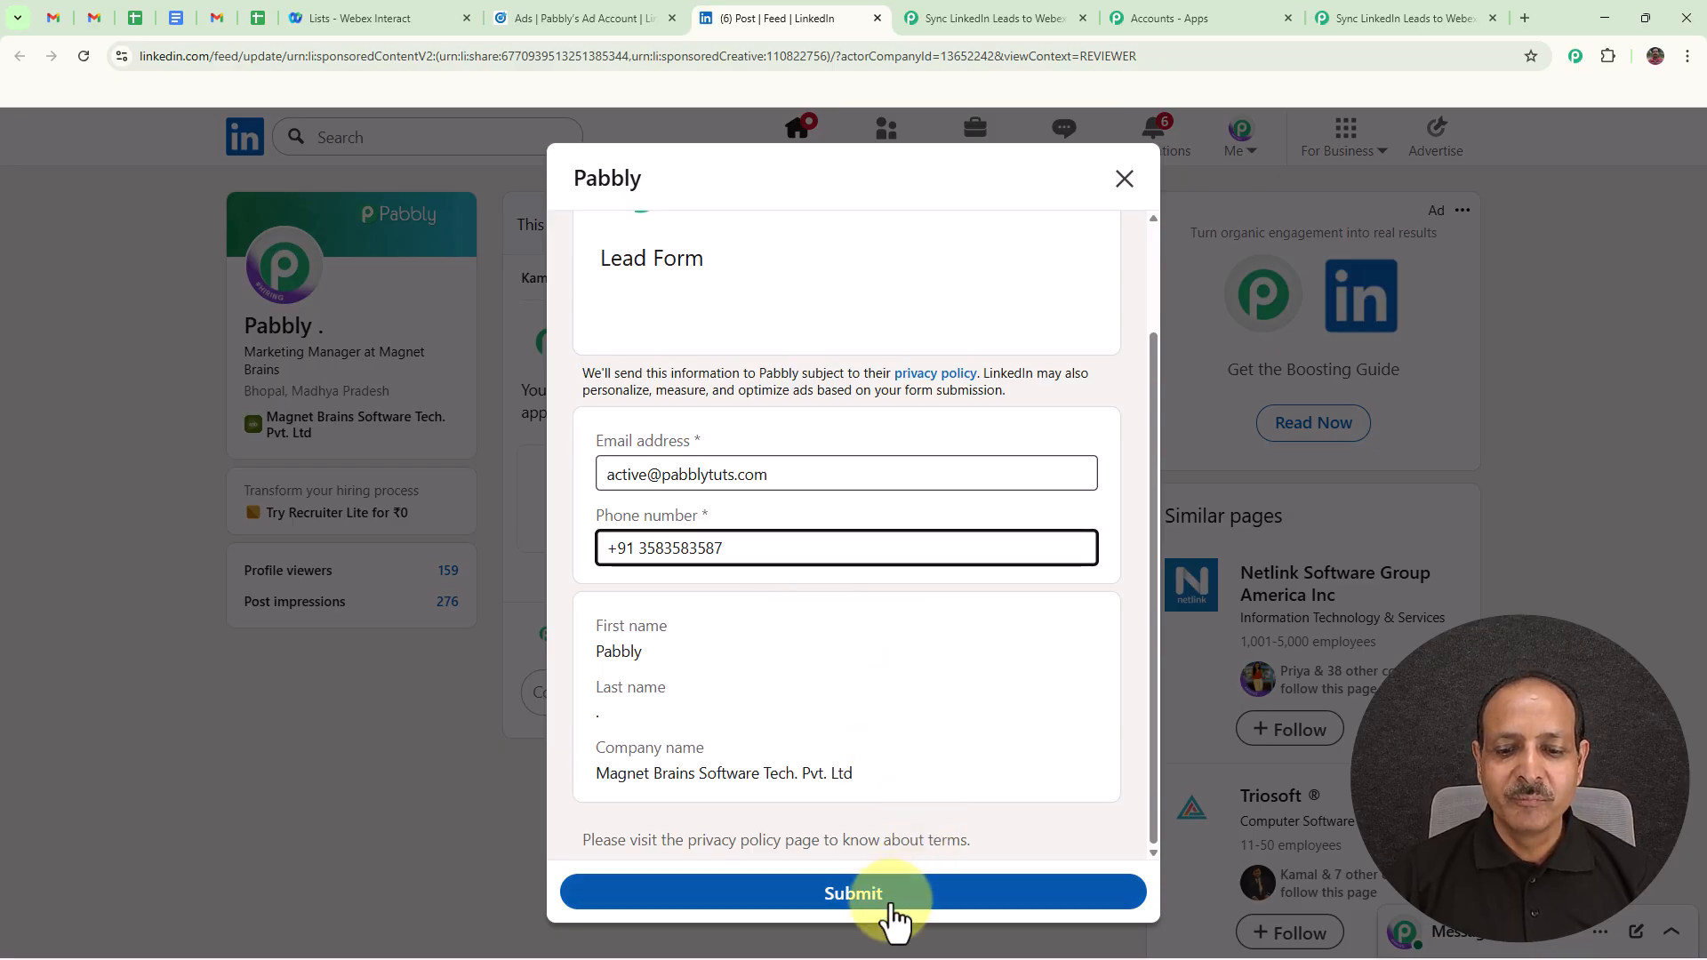
pyautogui.click(856, 896)
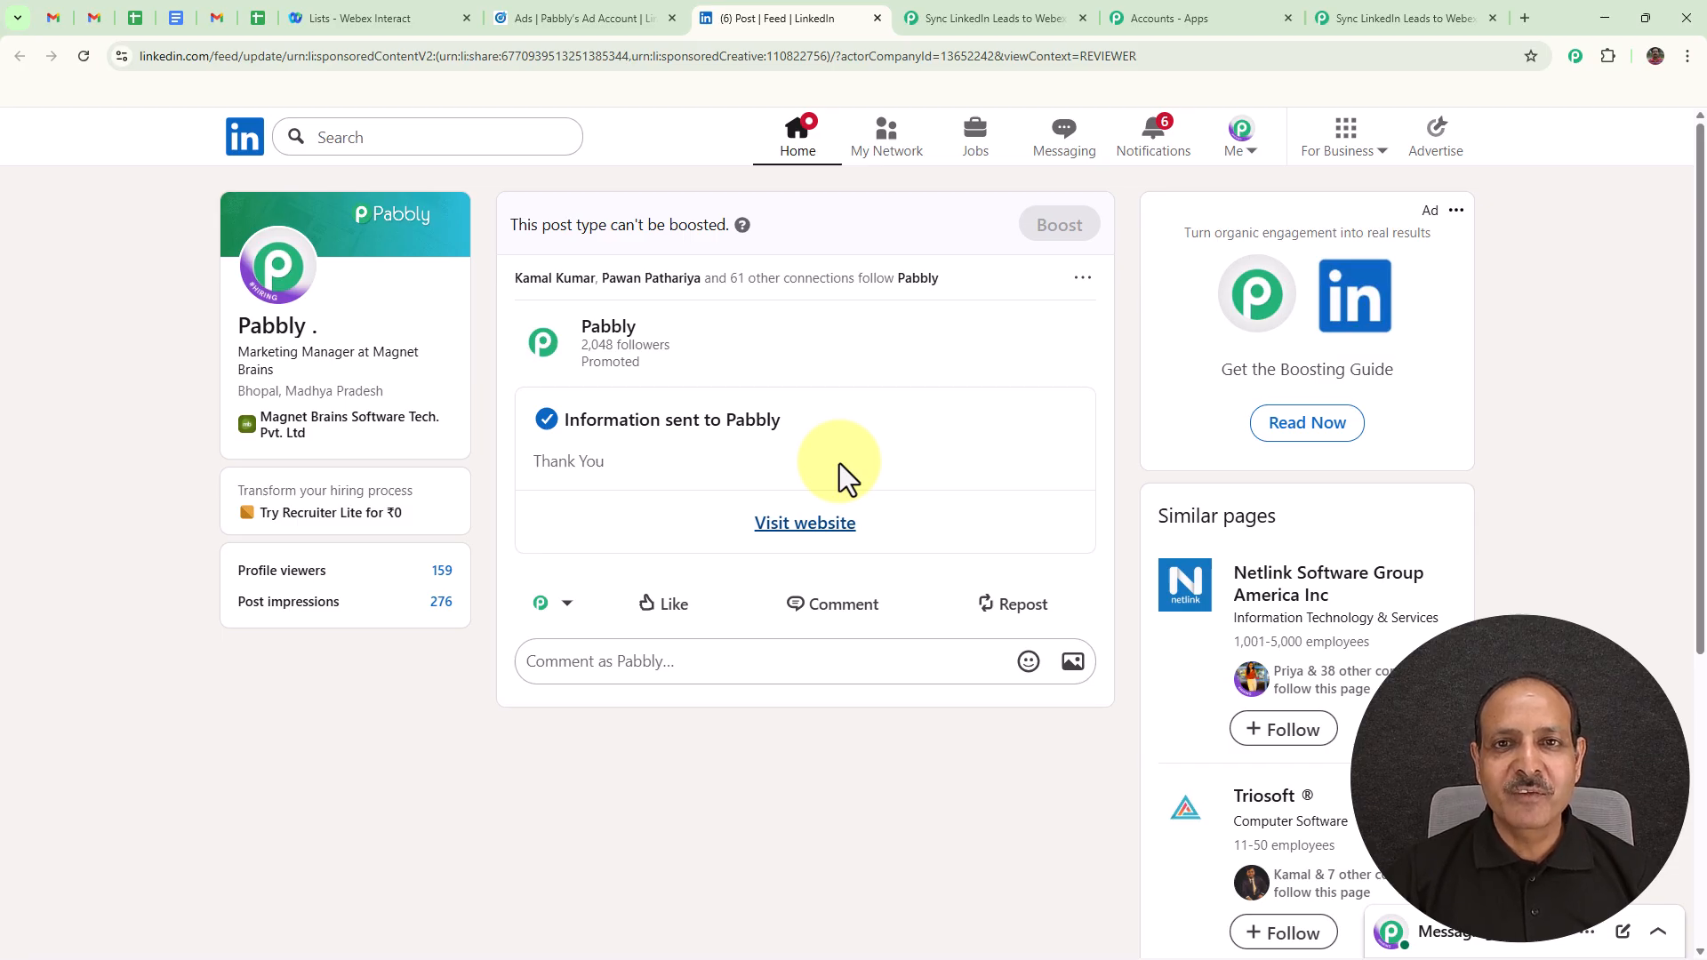
# Return to the Pabbly Connect workflow, review the lead data received by the LinkedIn trigger, and close the trigger setup
pyautogui.click(1403, 19)
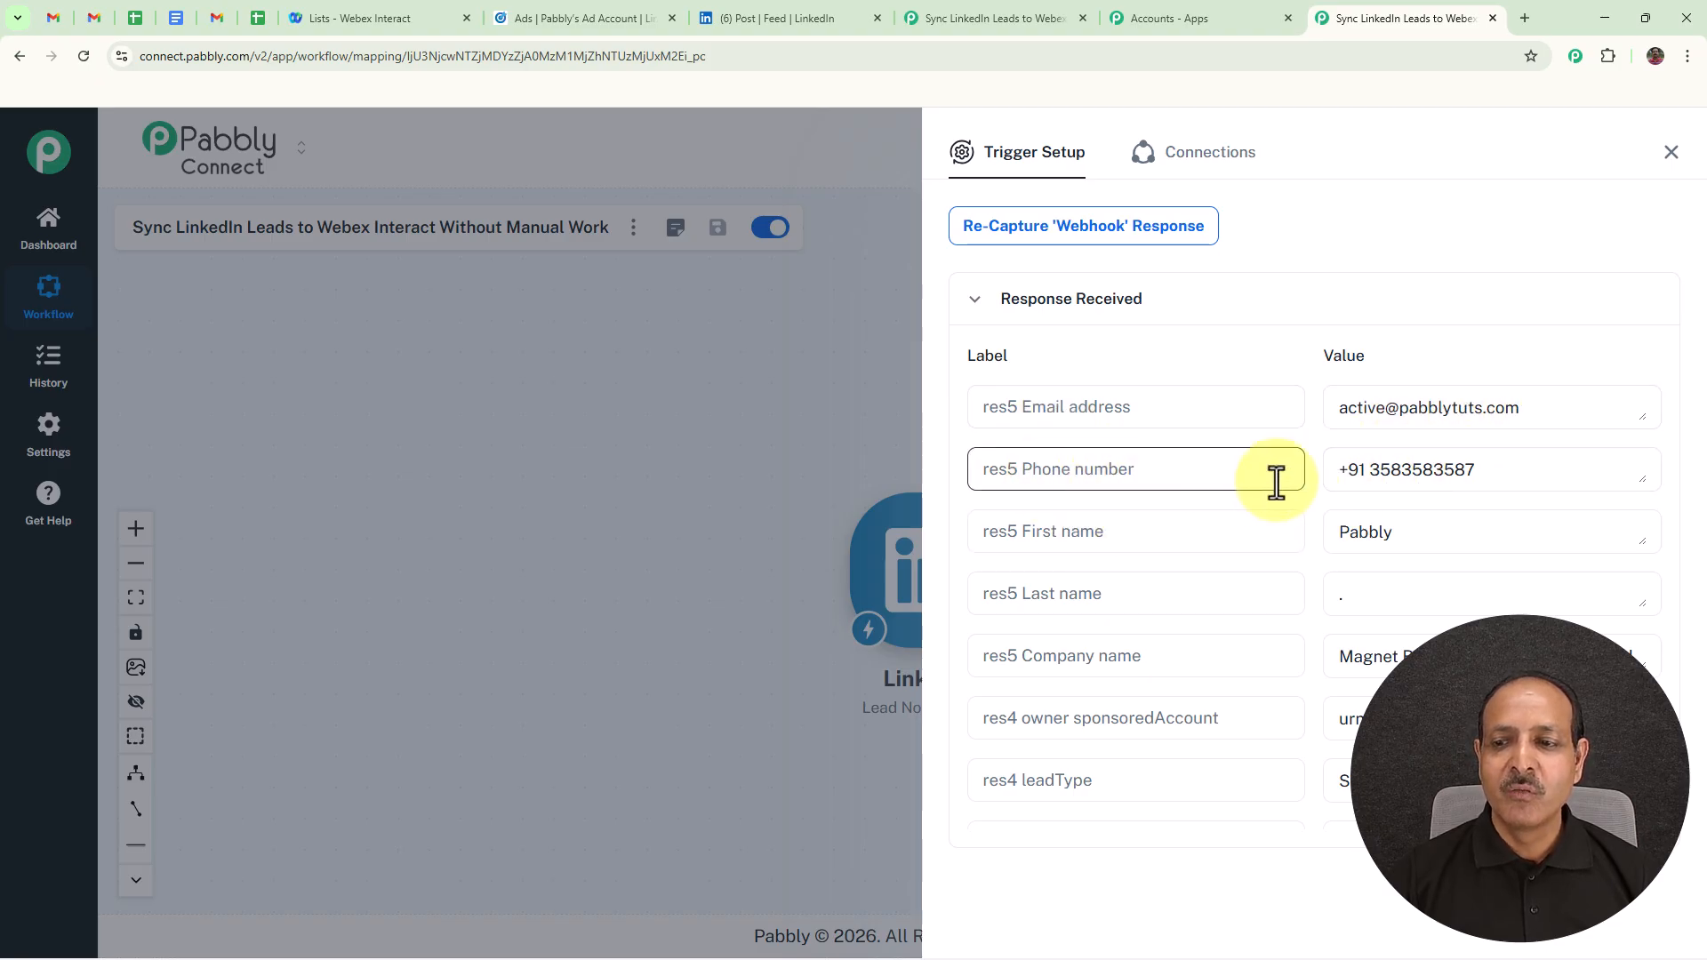
pyautogui.scroll(-2, 1505, 484)
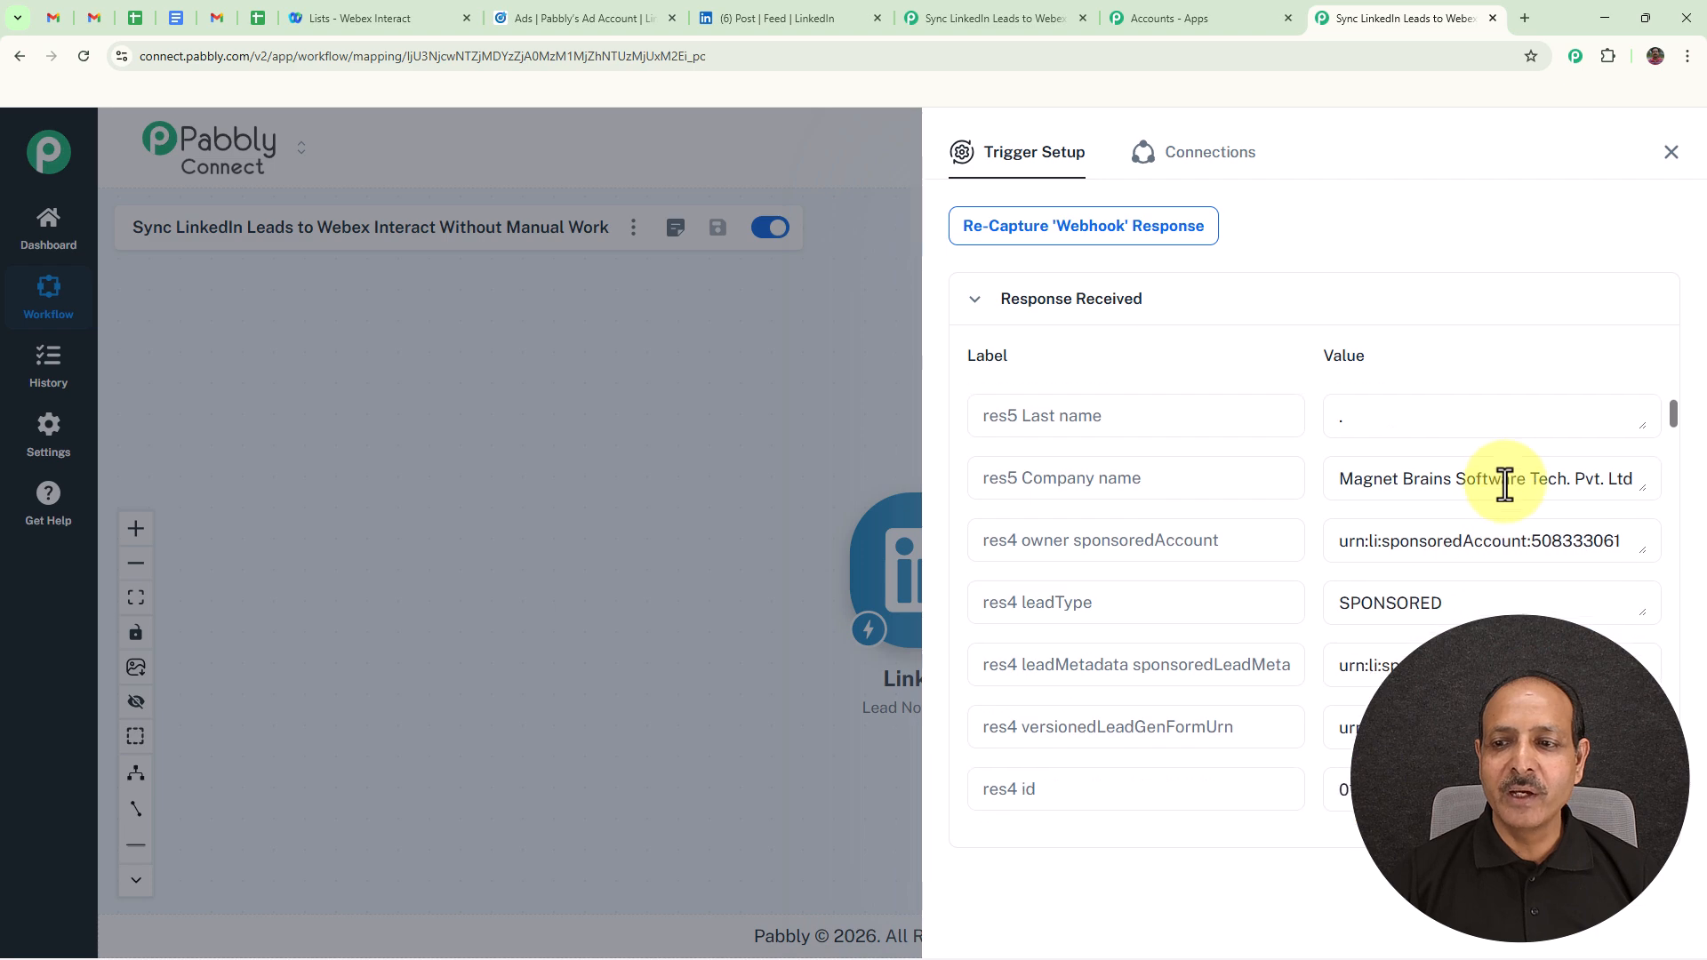
pyautogui.scroll(1, 1509, 484)
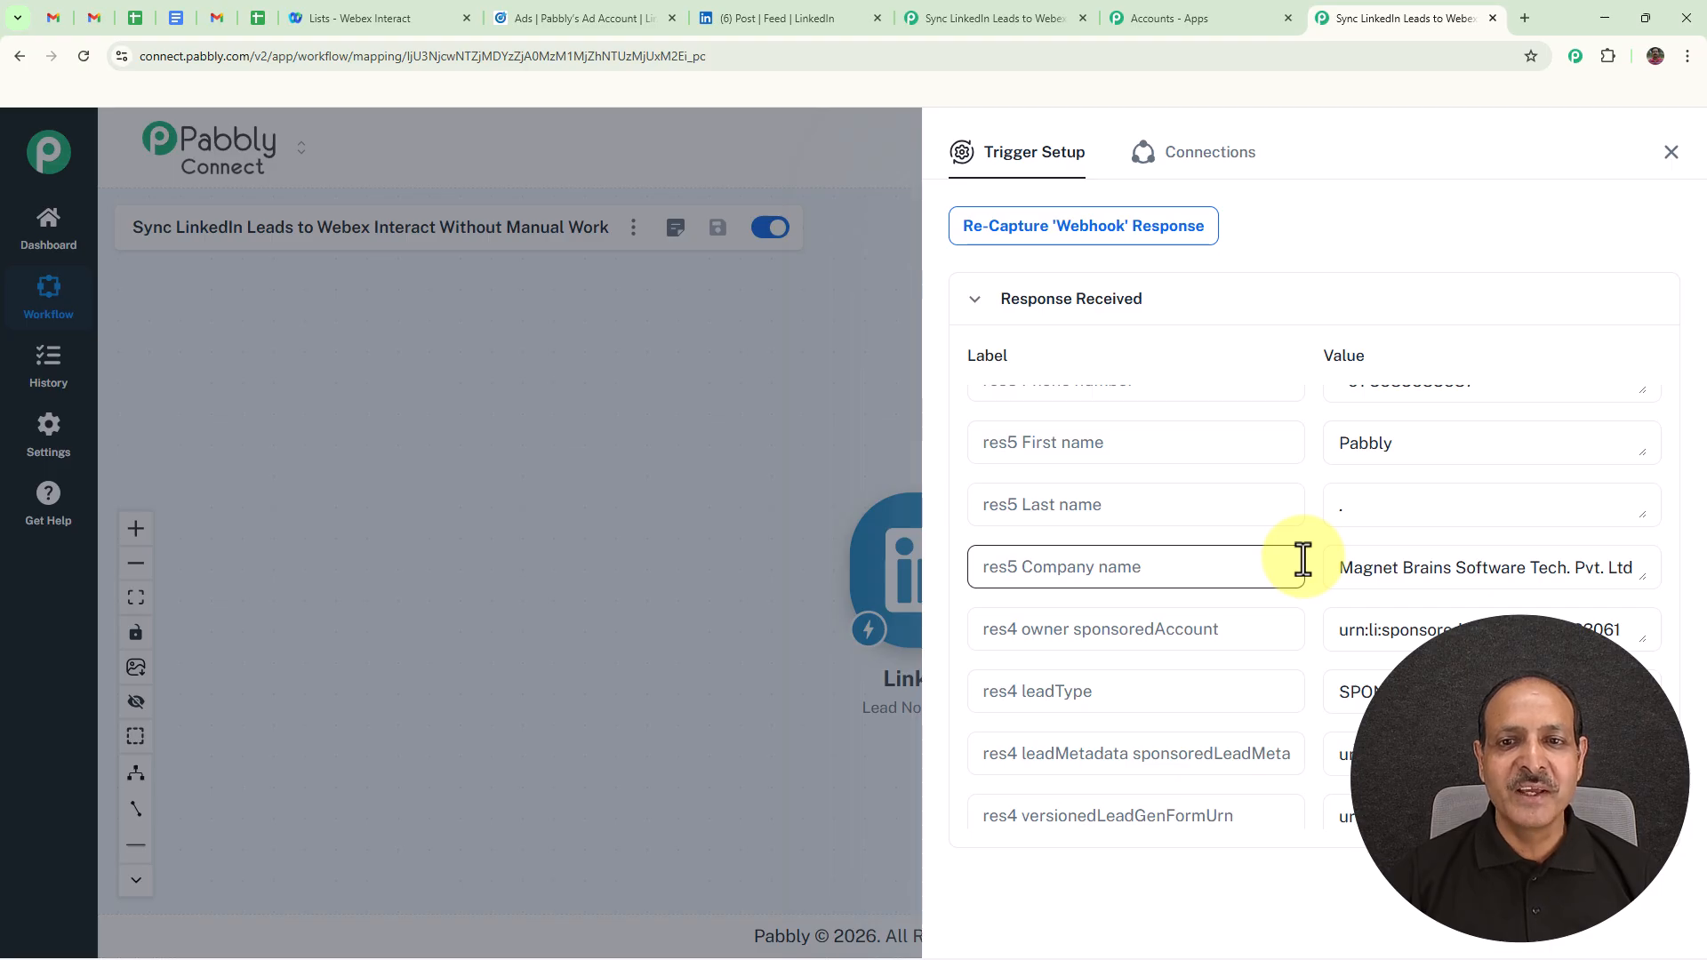
pyautogui.click(1671, 152)
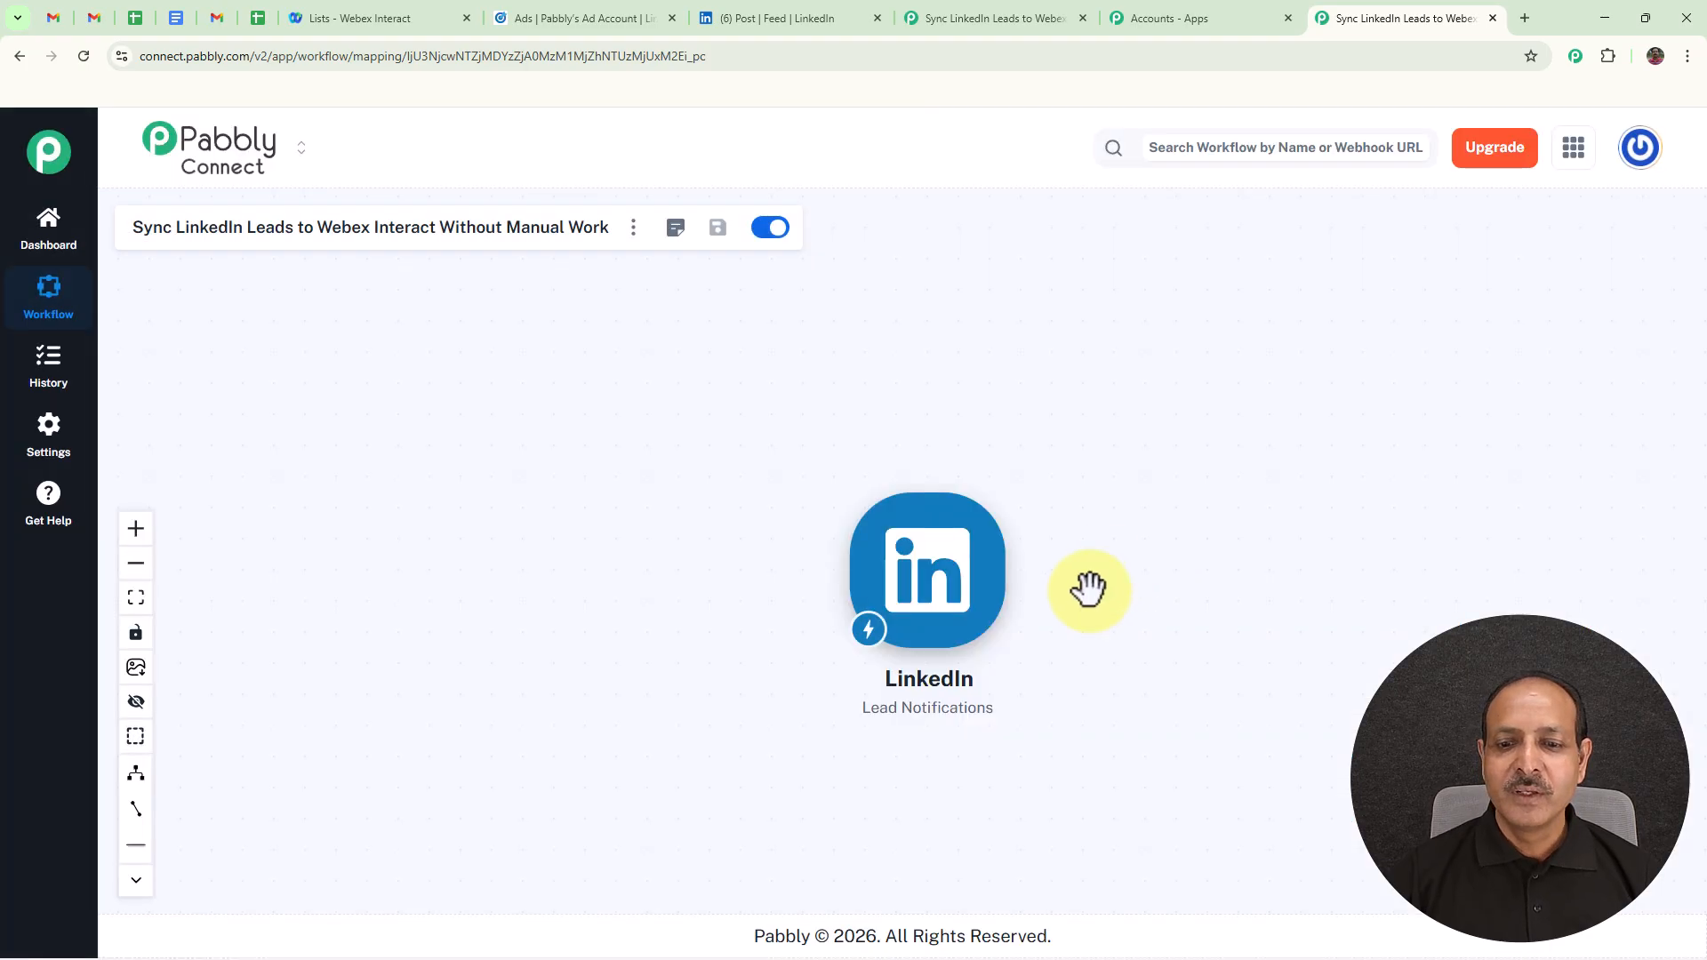
# Add an action after the LinkedIn trigger using the Webex Interact app with the Create Contact event
pyautogui.click(1020, 567)
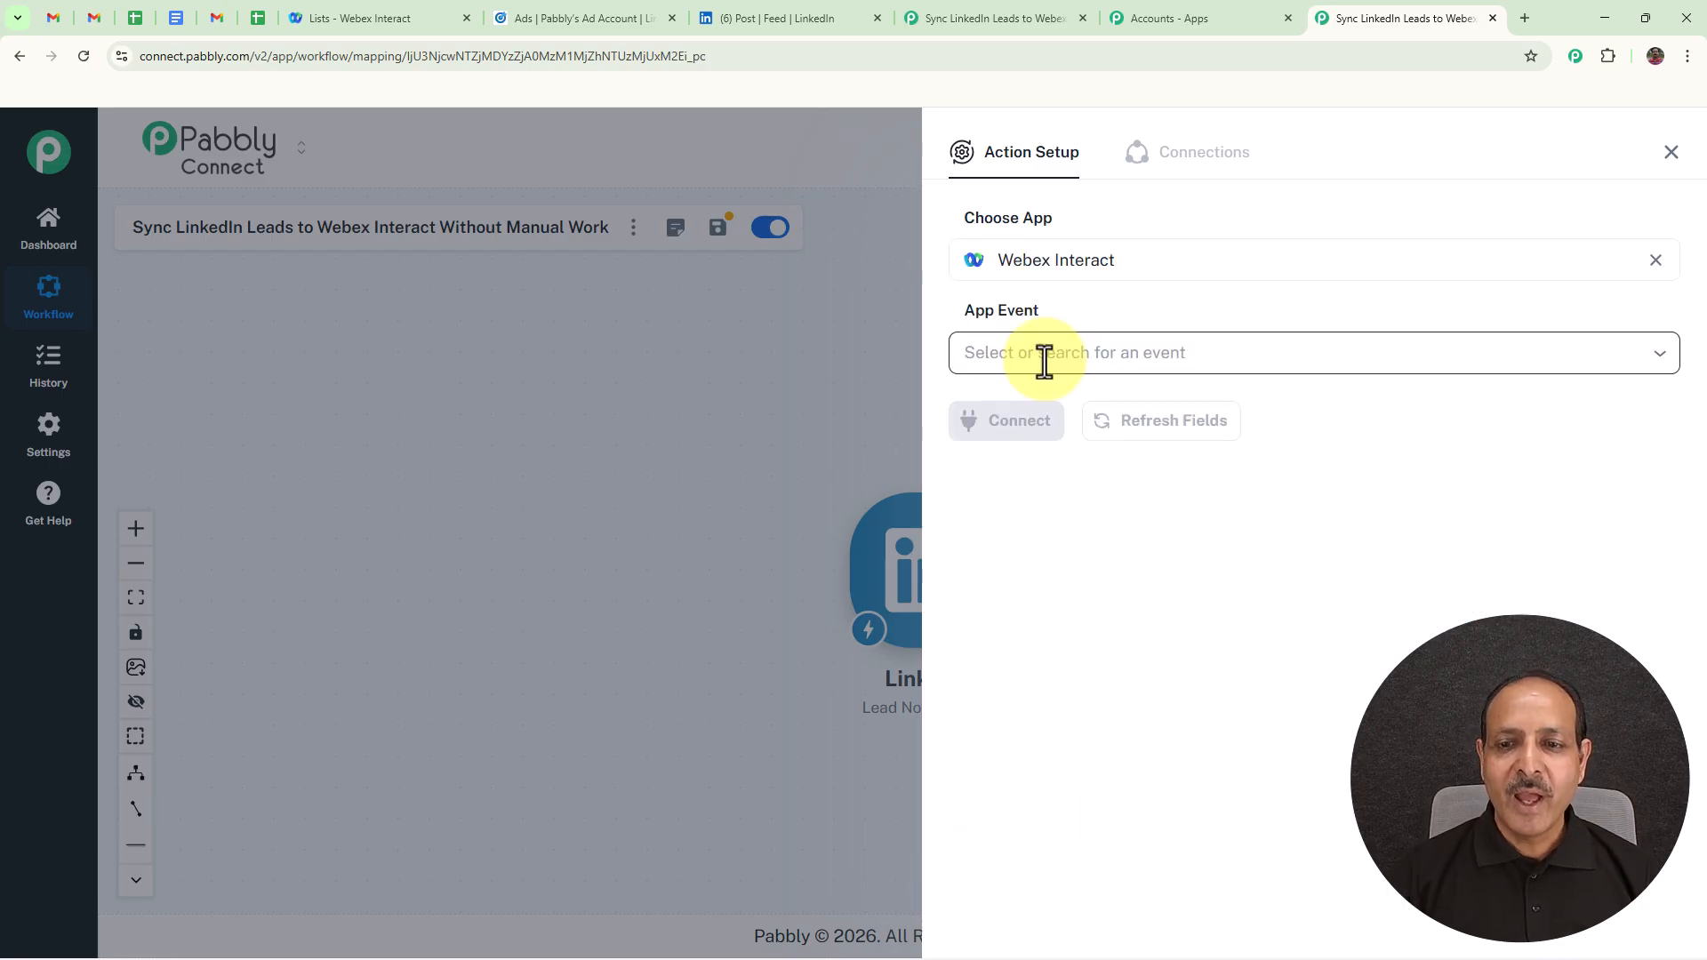
pyautogui.click(1040, 353)
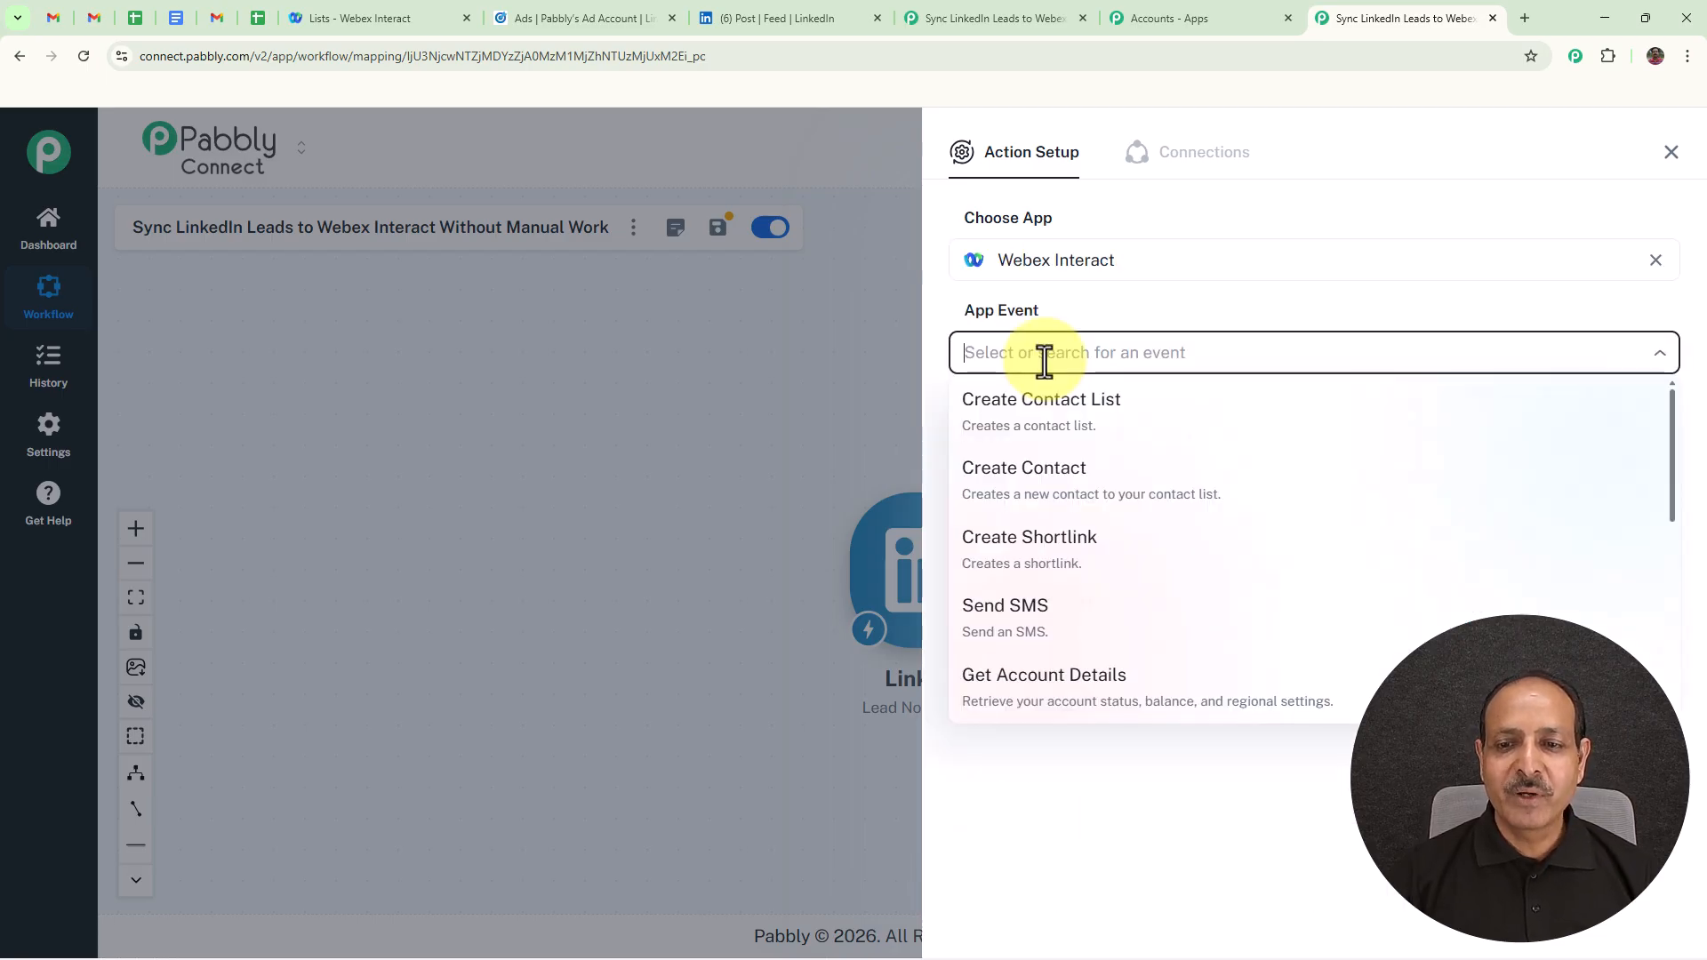
pyautogui.click(1058, 484)
# Start a new Webex Interact connection for the action and read how to obtain its access token
pyautogui.click(1025, 437)
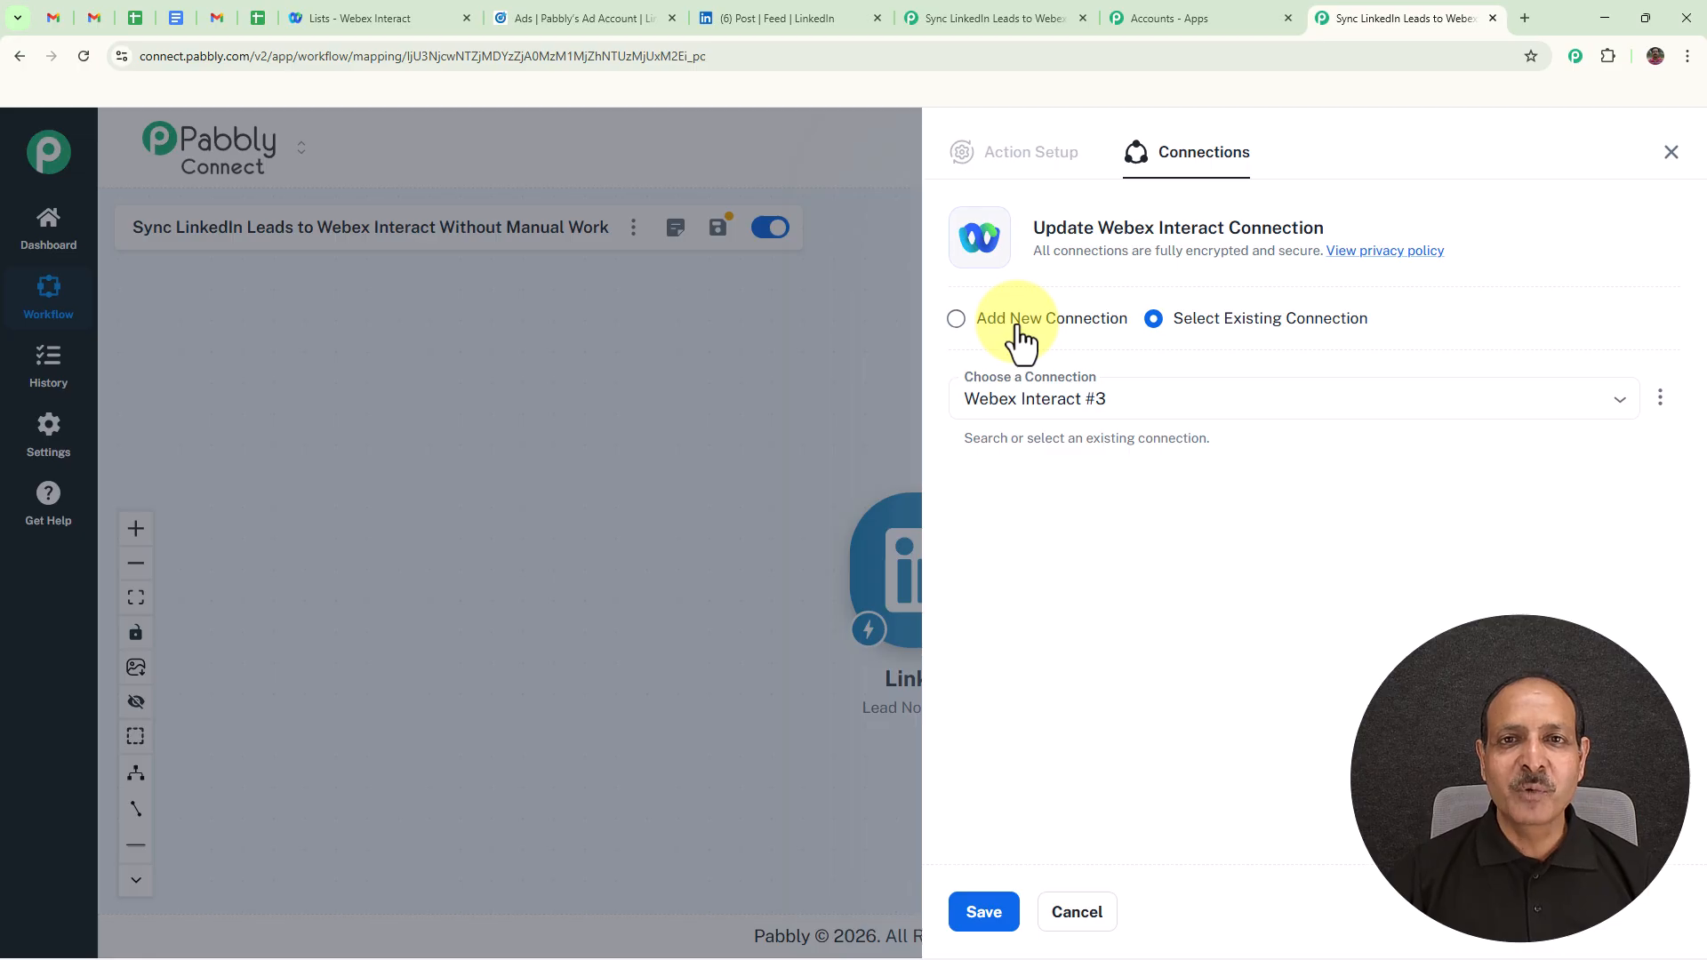
pyautogui.click(957, 322)
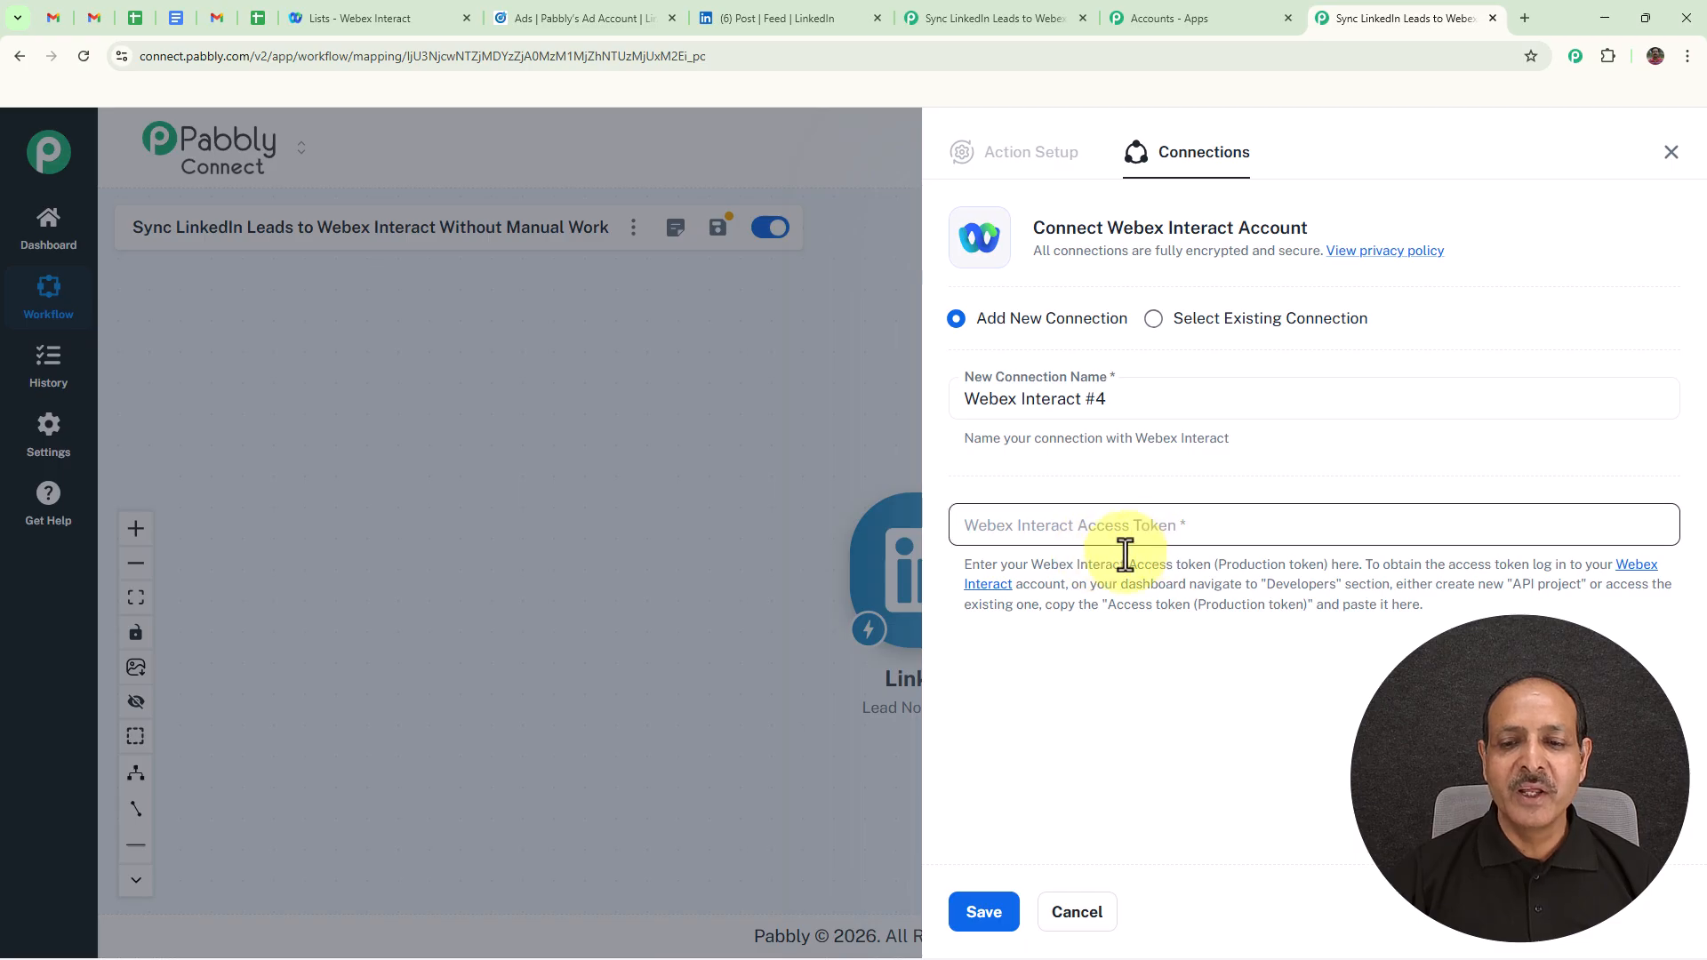
pyautogui.moveTo(963, 566); pyautogui.dragTo(1435, 612)
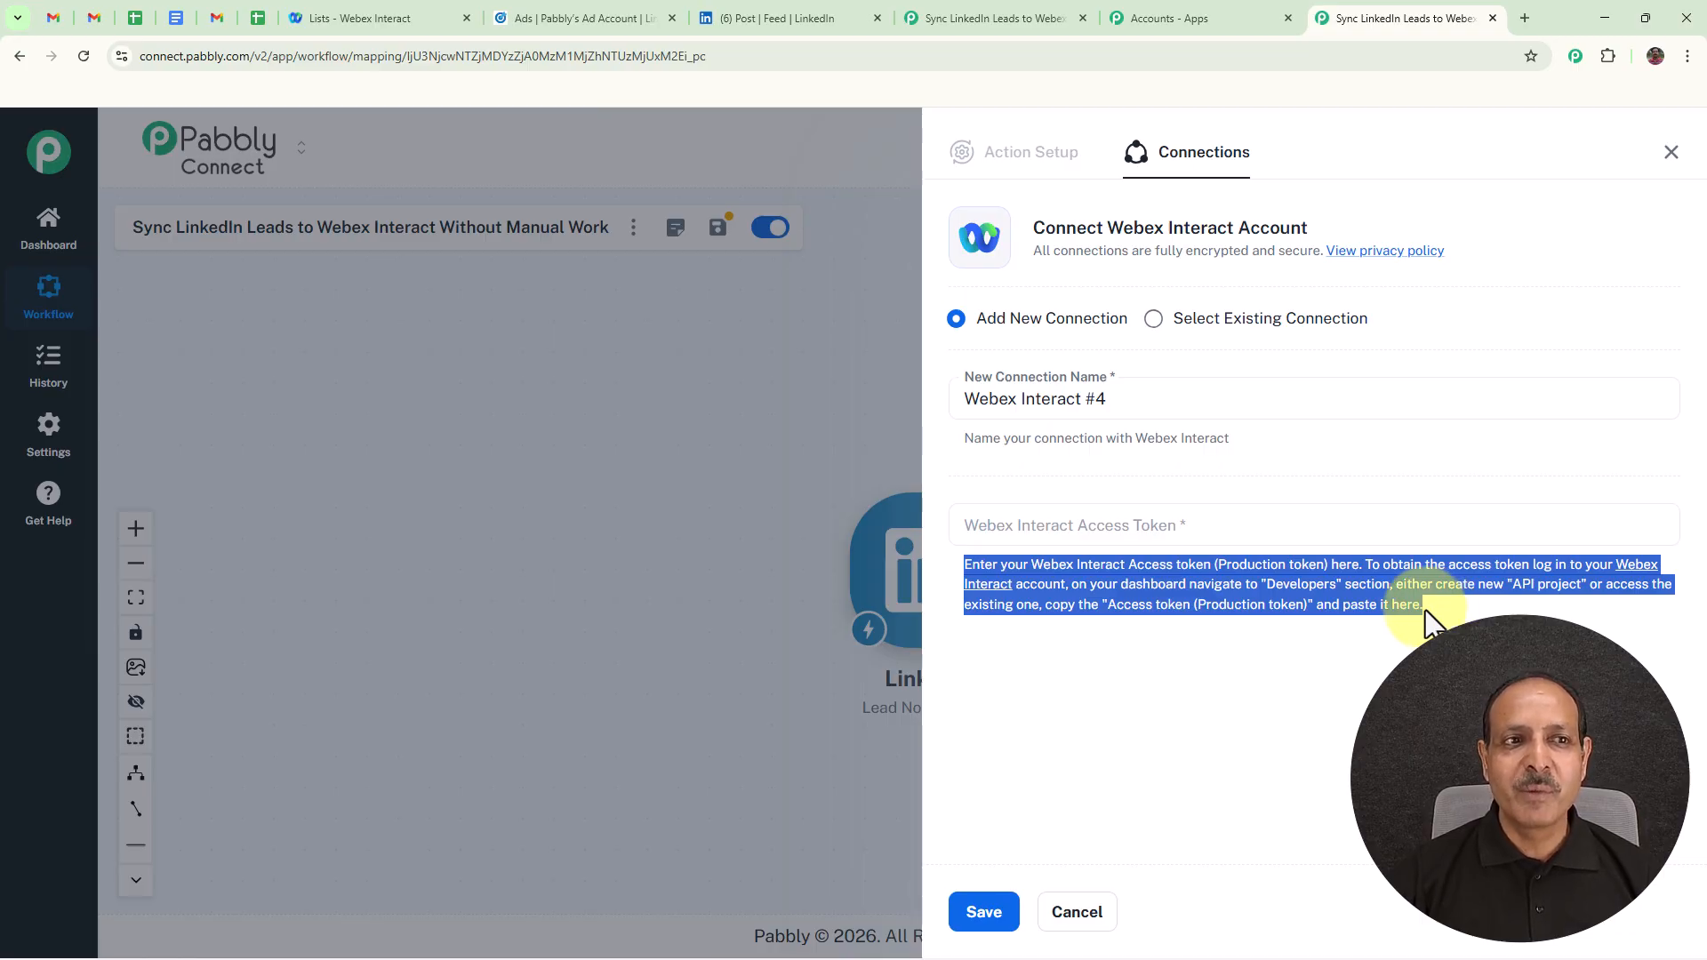
# Create an API project named "New Linkedin Leads" in Webex Interact's Developers section and copy its production token
pyautogui.click(351, 18)
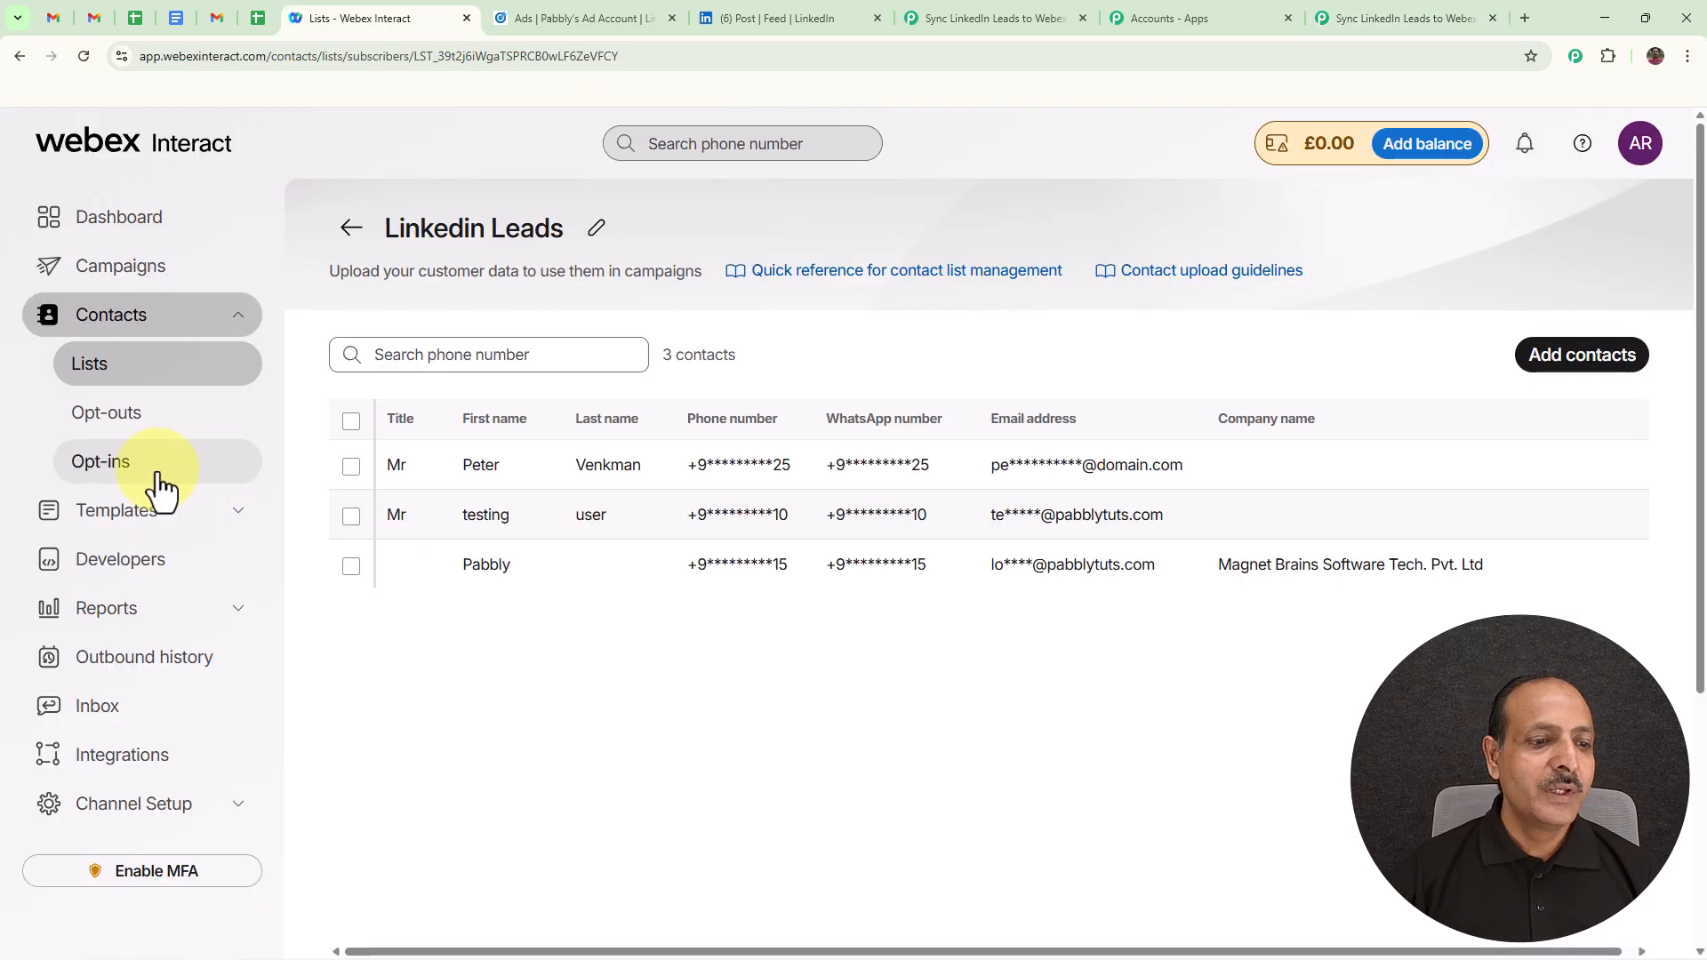
pyautogui.click(143, 566)
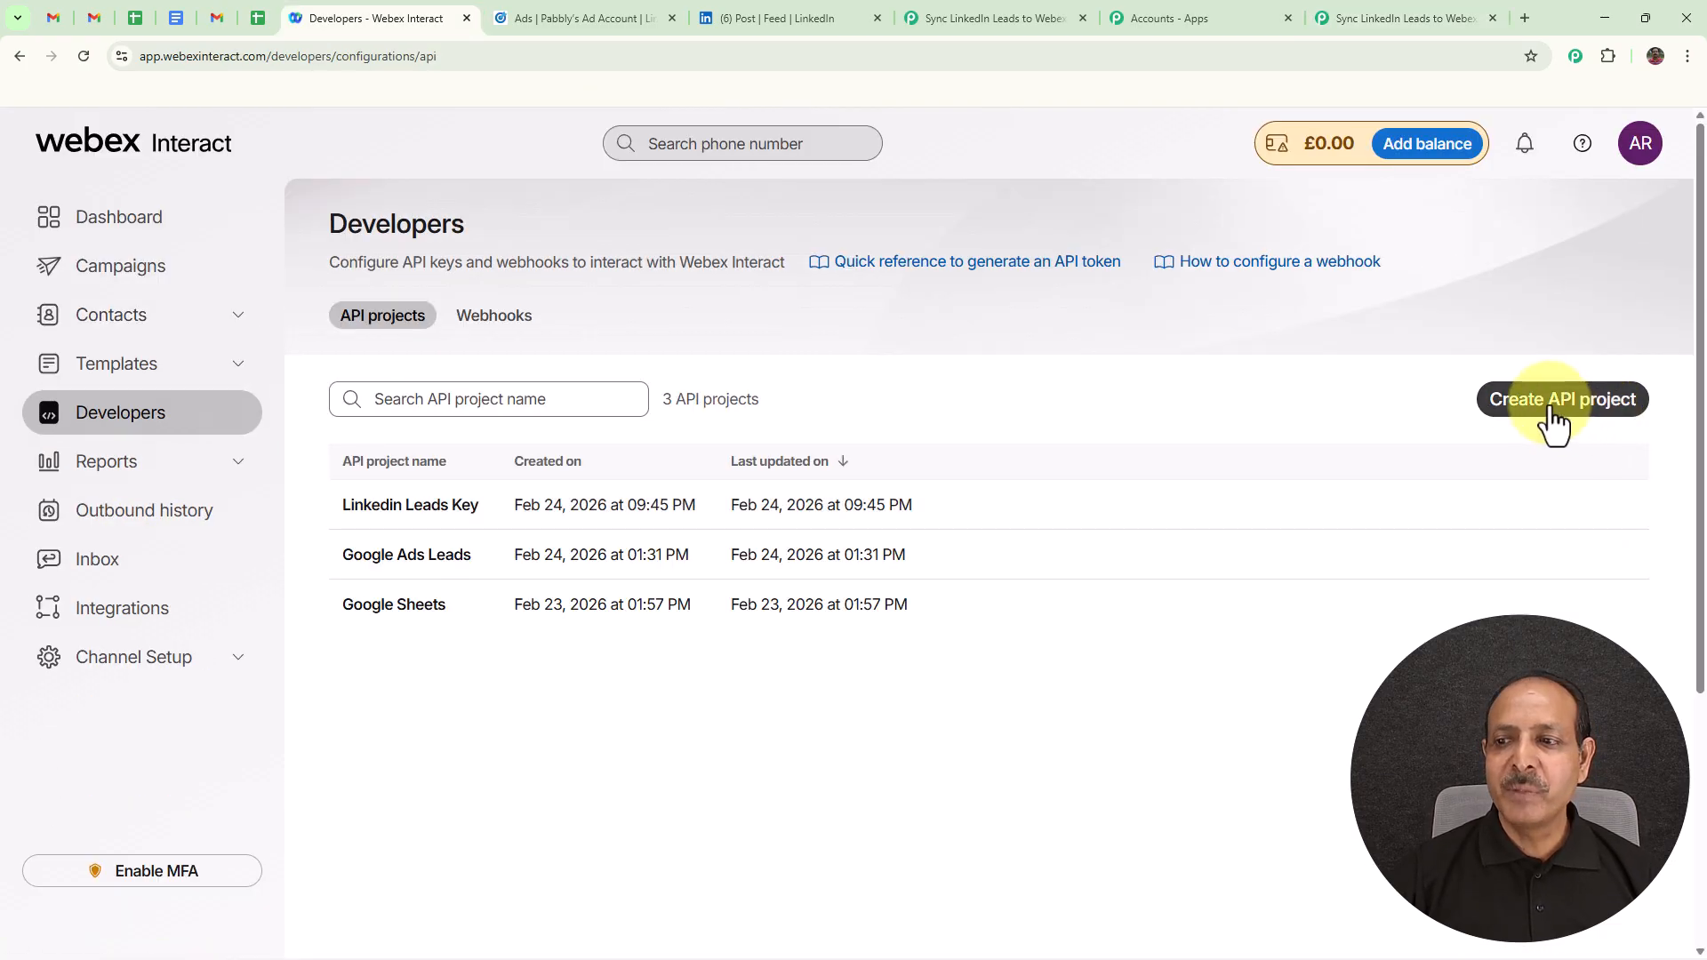
pyautogui.click(1553, 418)
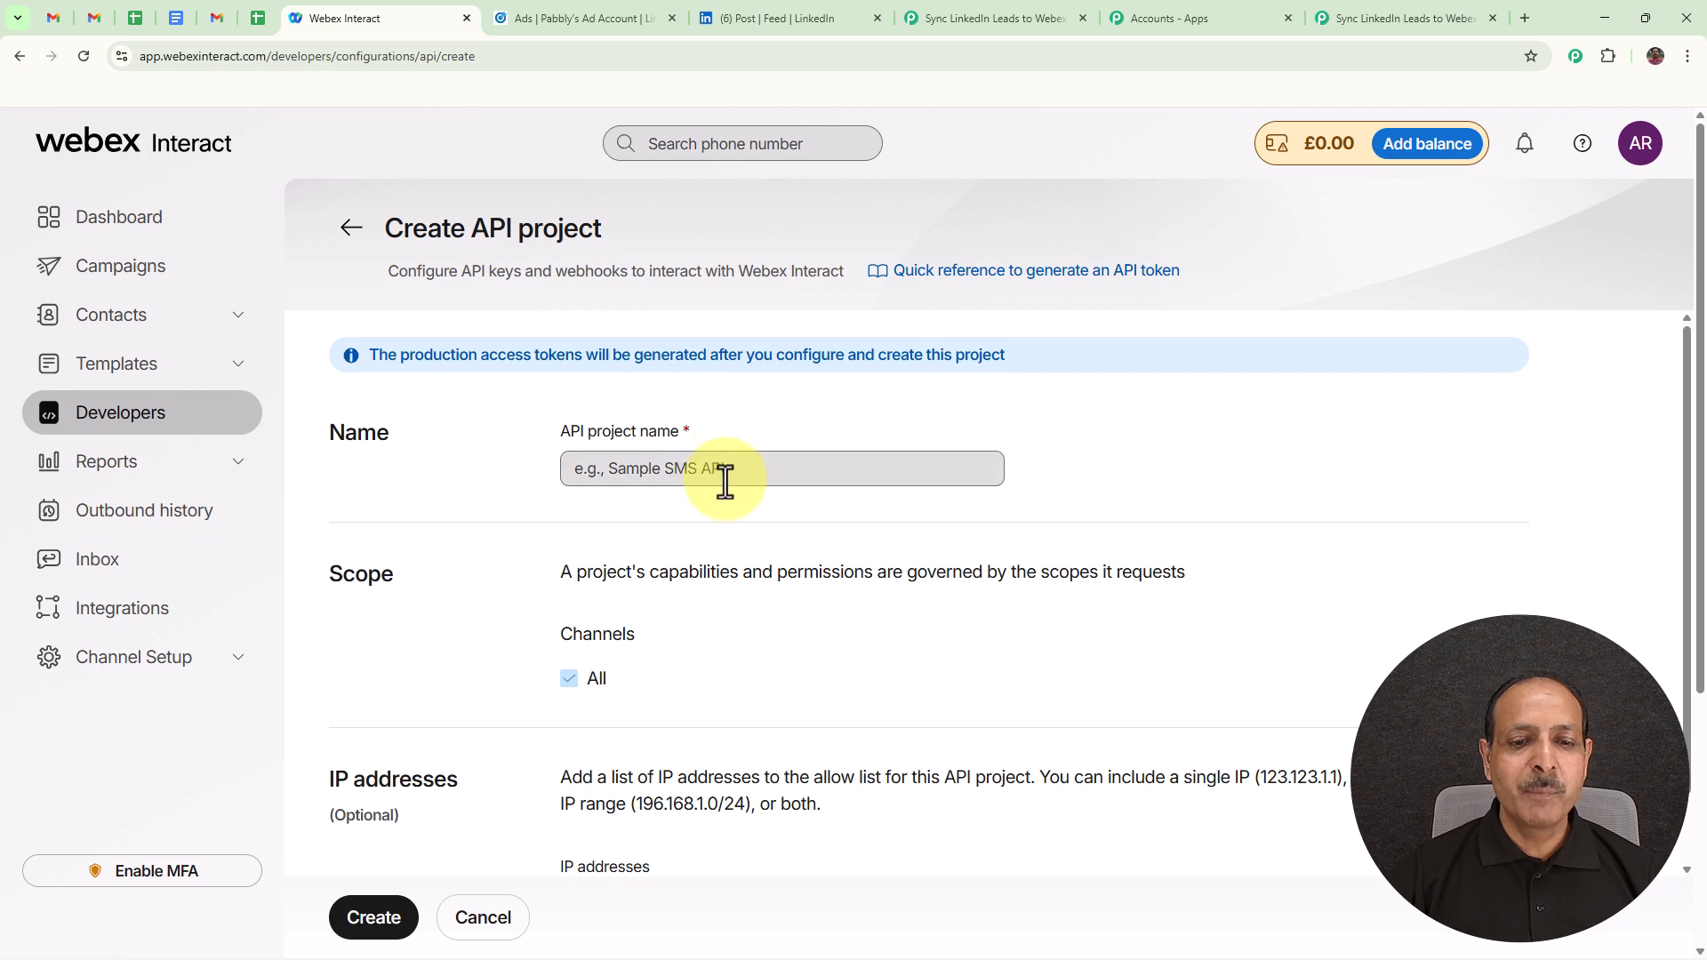
pyautogui.click(751, 478)
pyautogui.write('New Linkedin Leads')
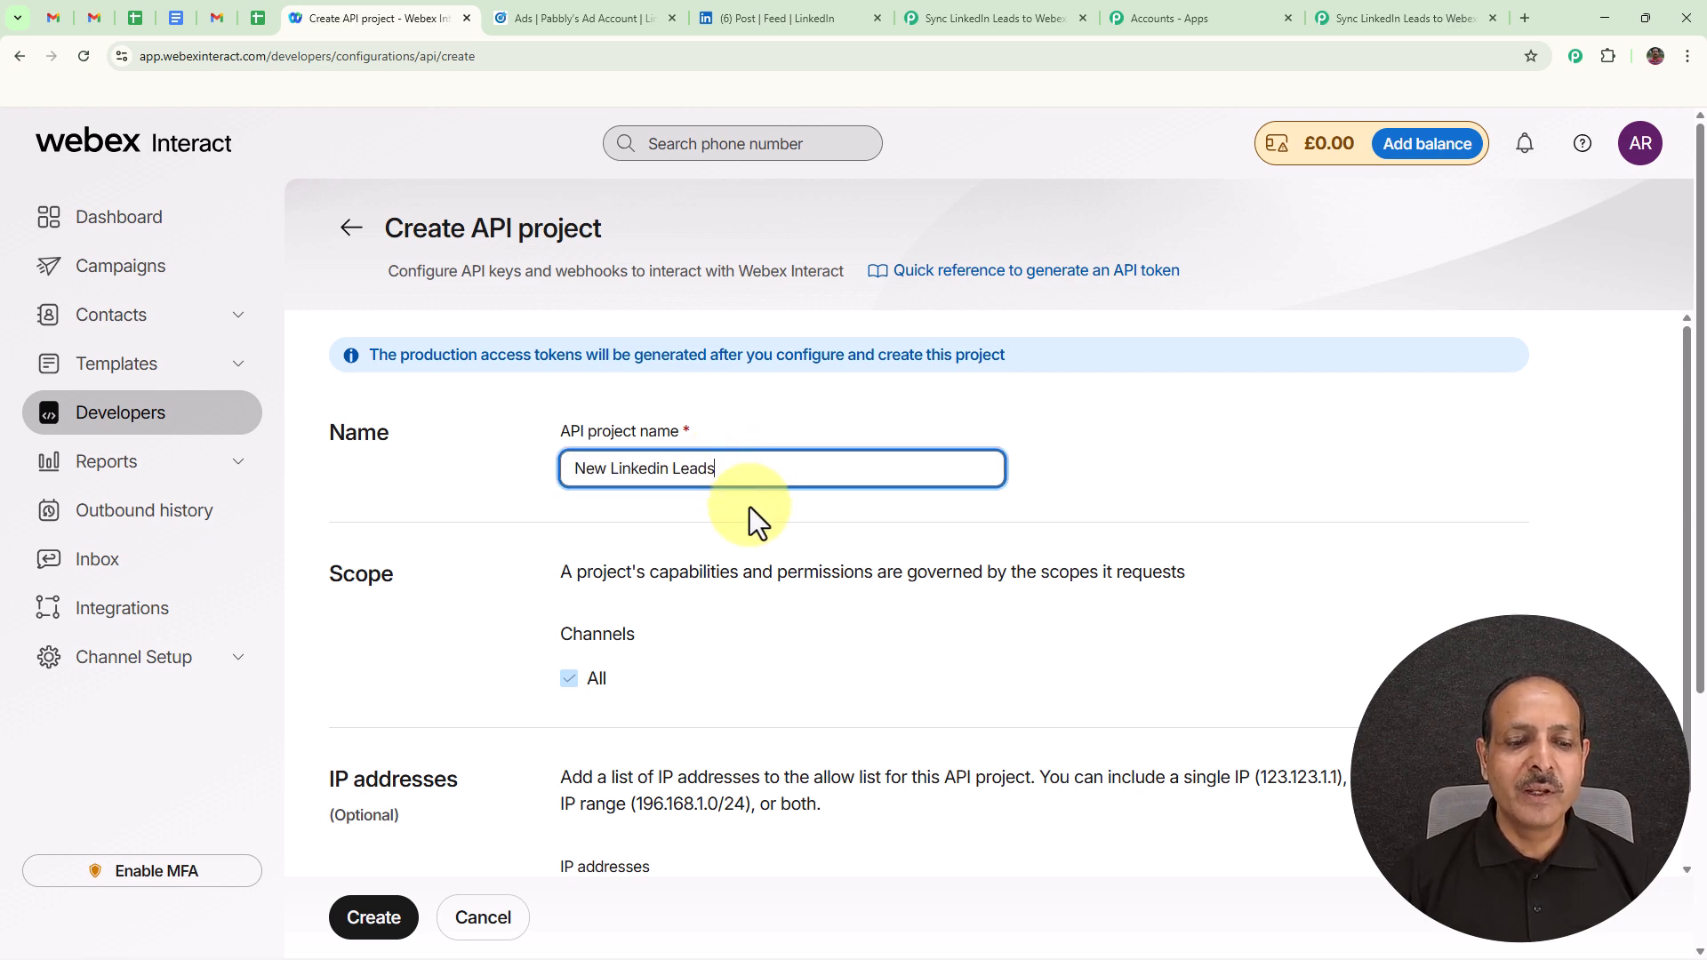
pyautogui.click(382, 916)
pyautogui.click(837, 720)
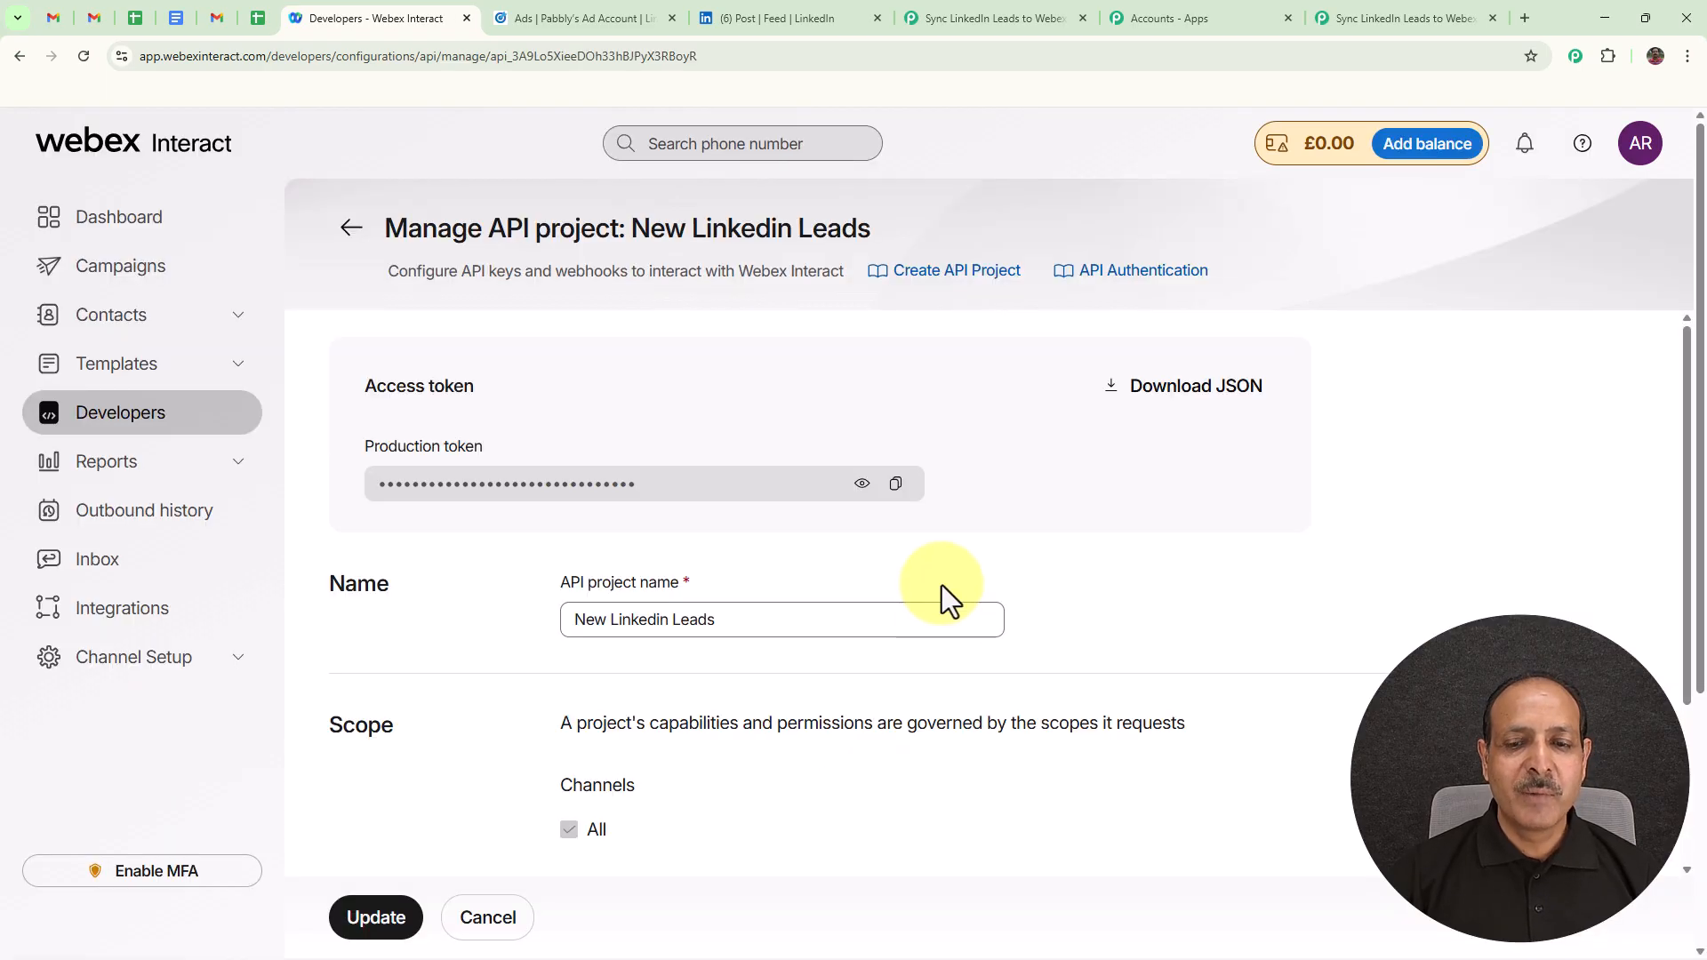
pyautogui.click(896, 485)
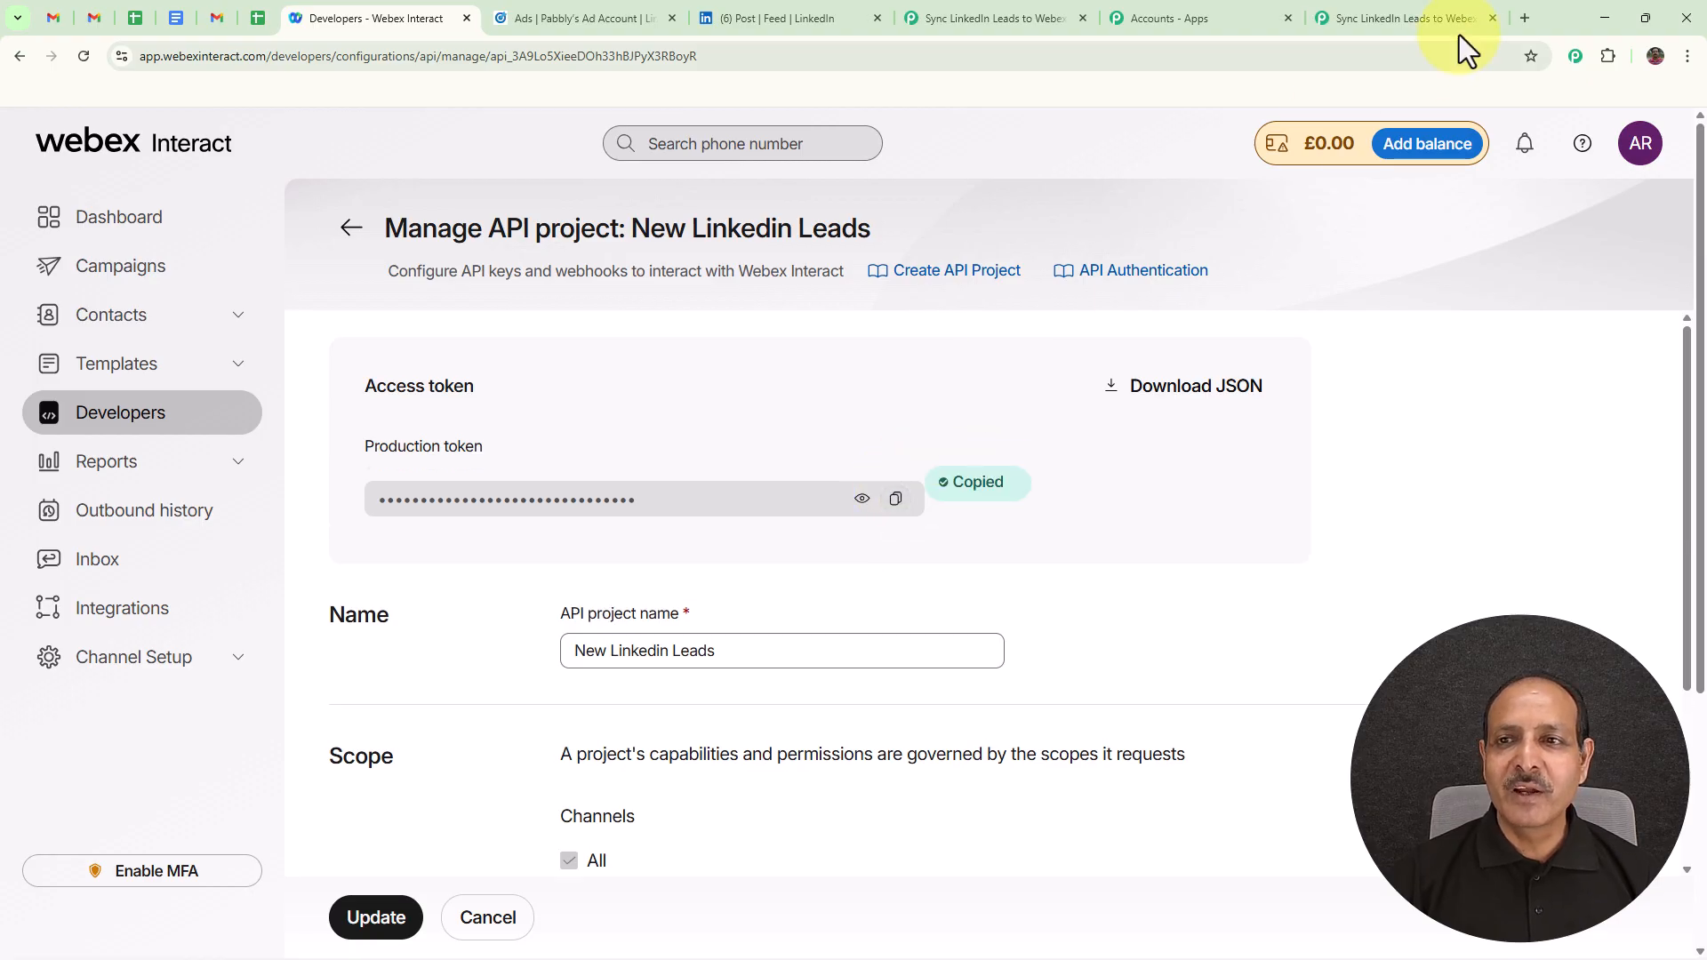
# Return to Pabbly Connect, paste the Webex Interact access token into the new connection, and save it
pyautogui.click(1428, 16)
pyautogui.click(1090, 526)
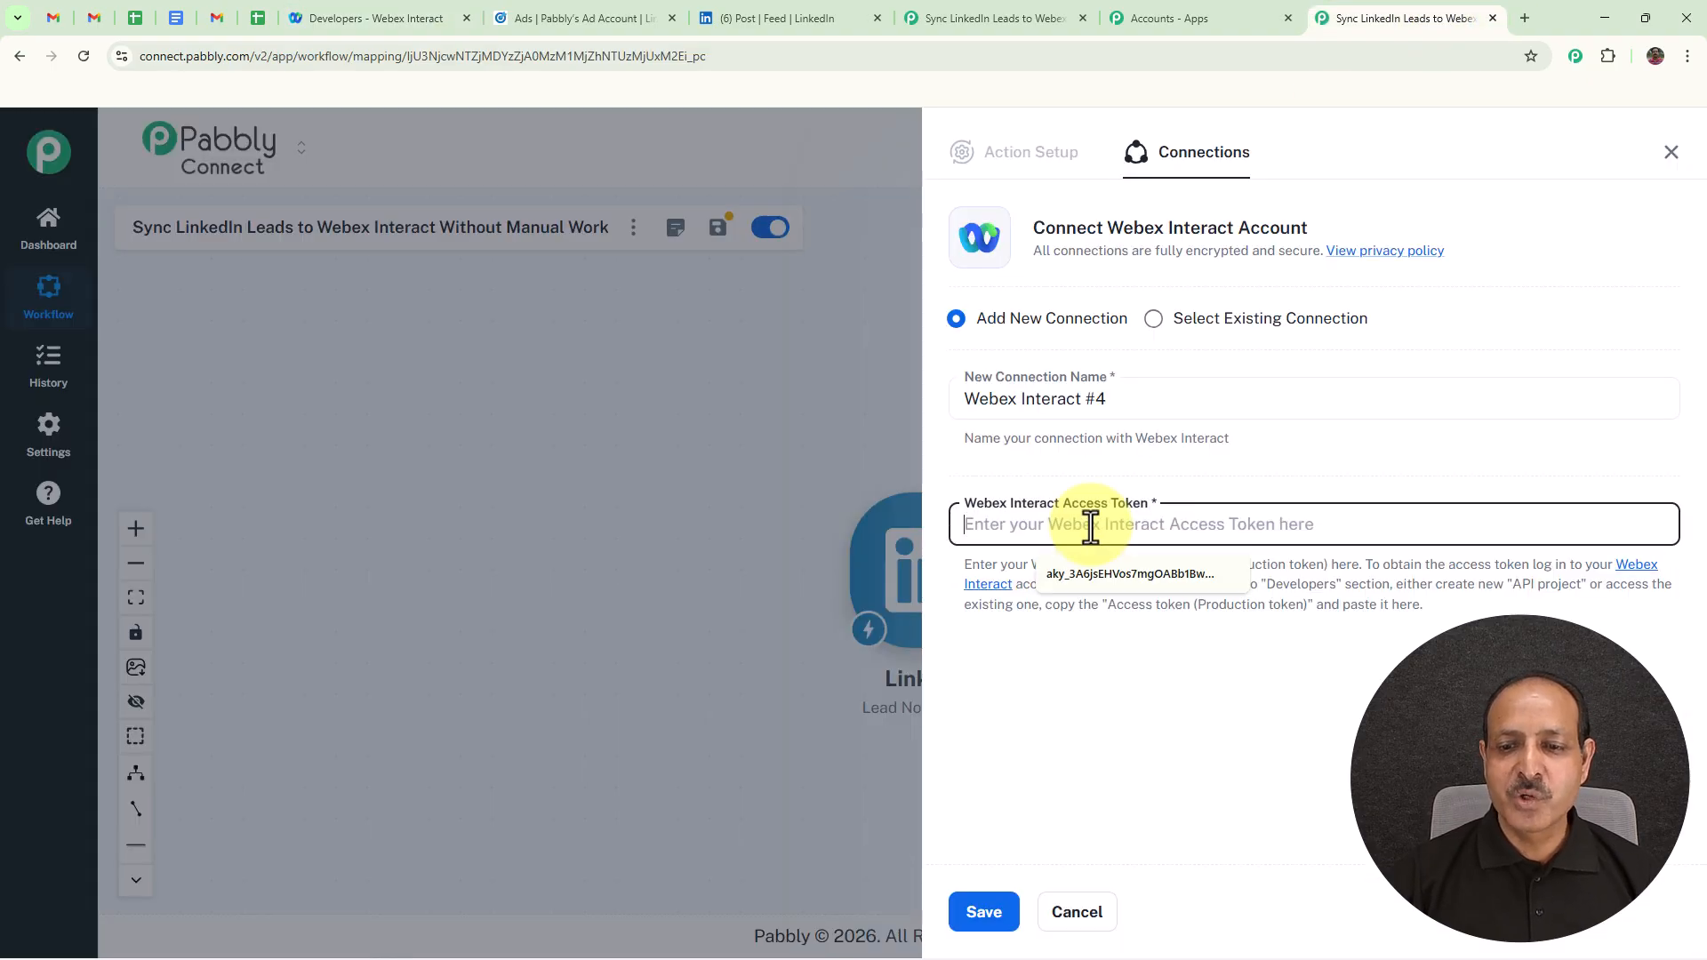
pyautogui.hotkey('ctrl', 'v')
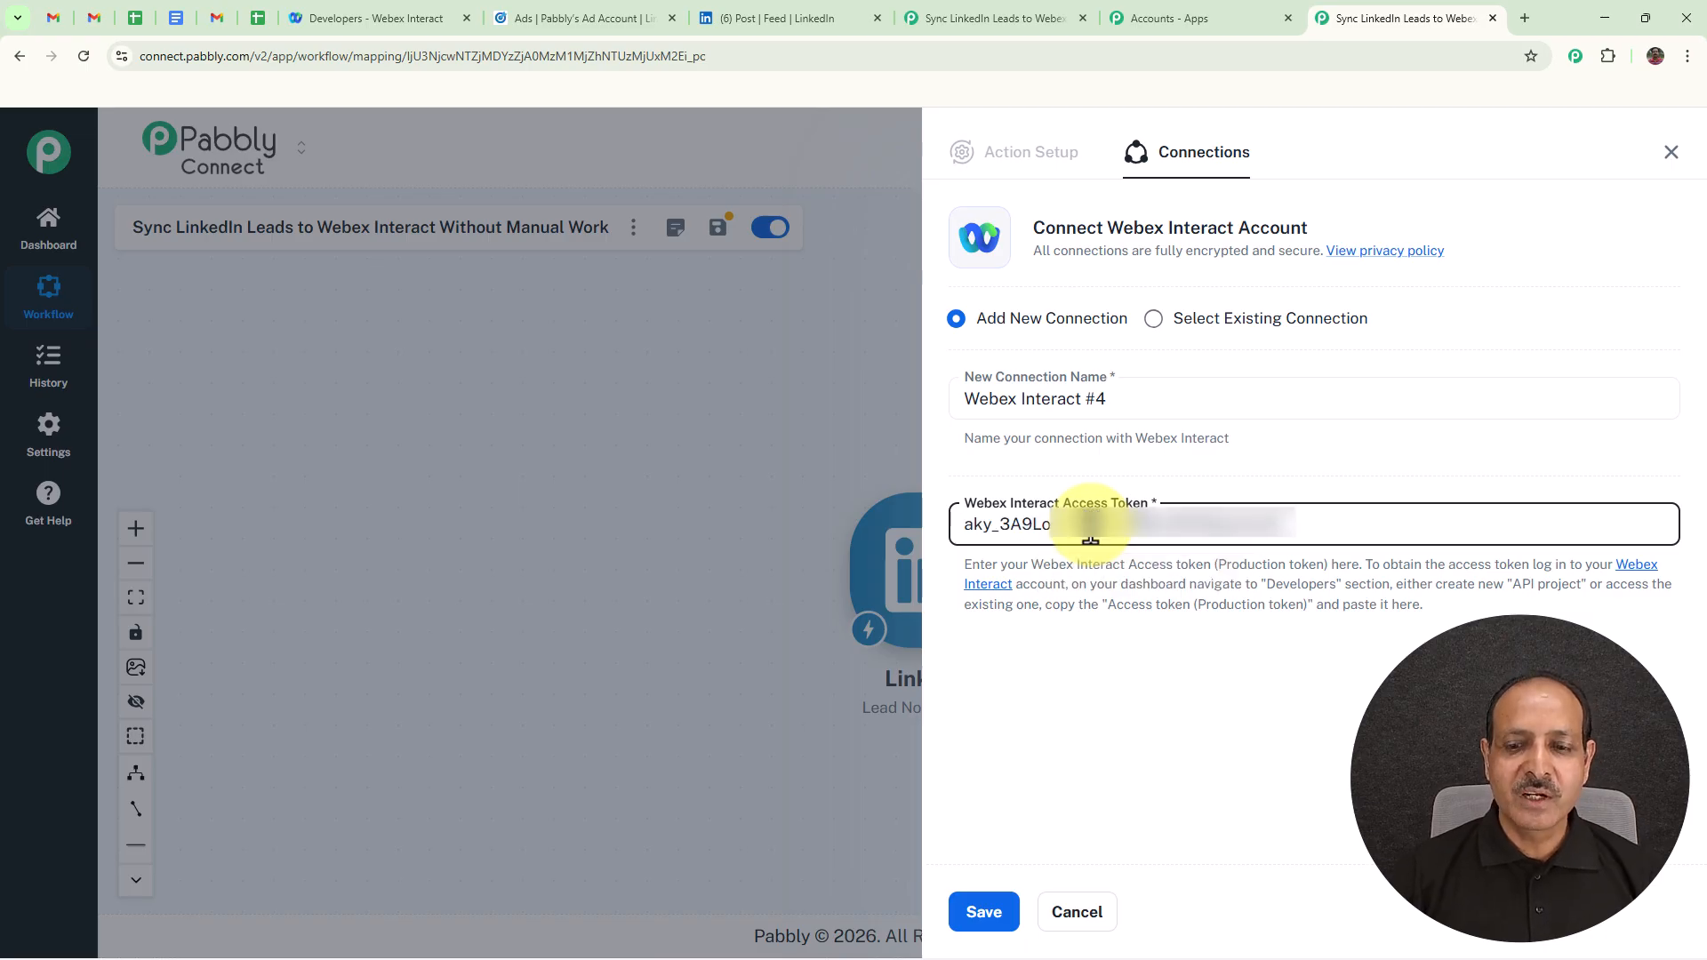
pyautogui.click(983, 912)
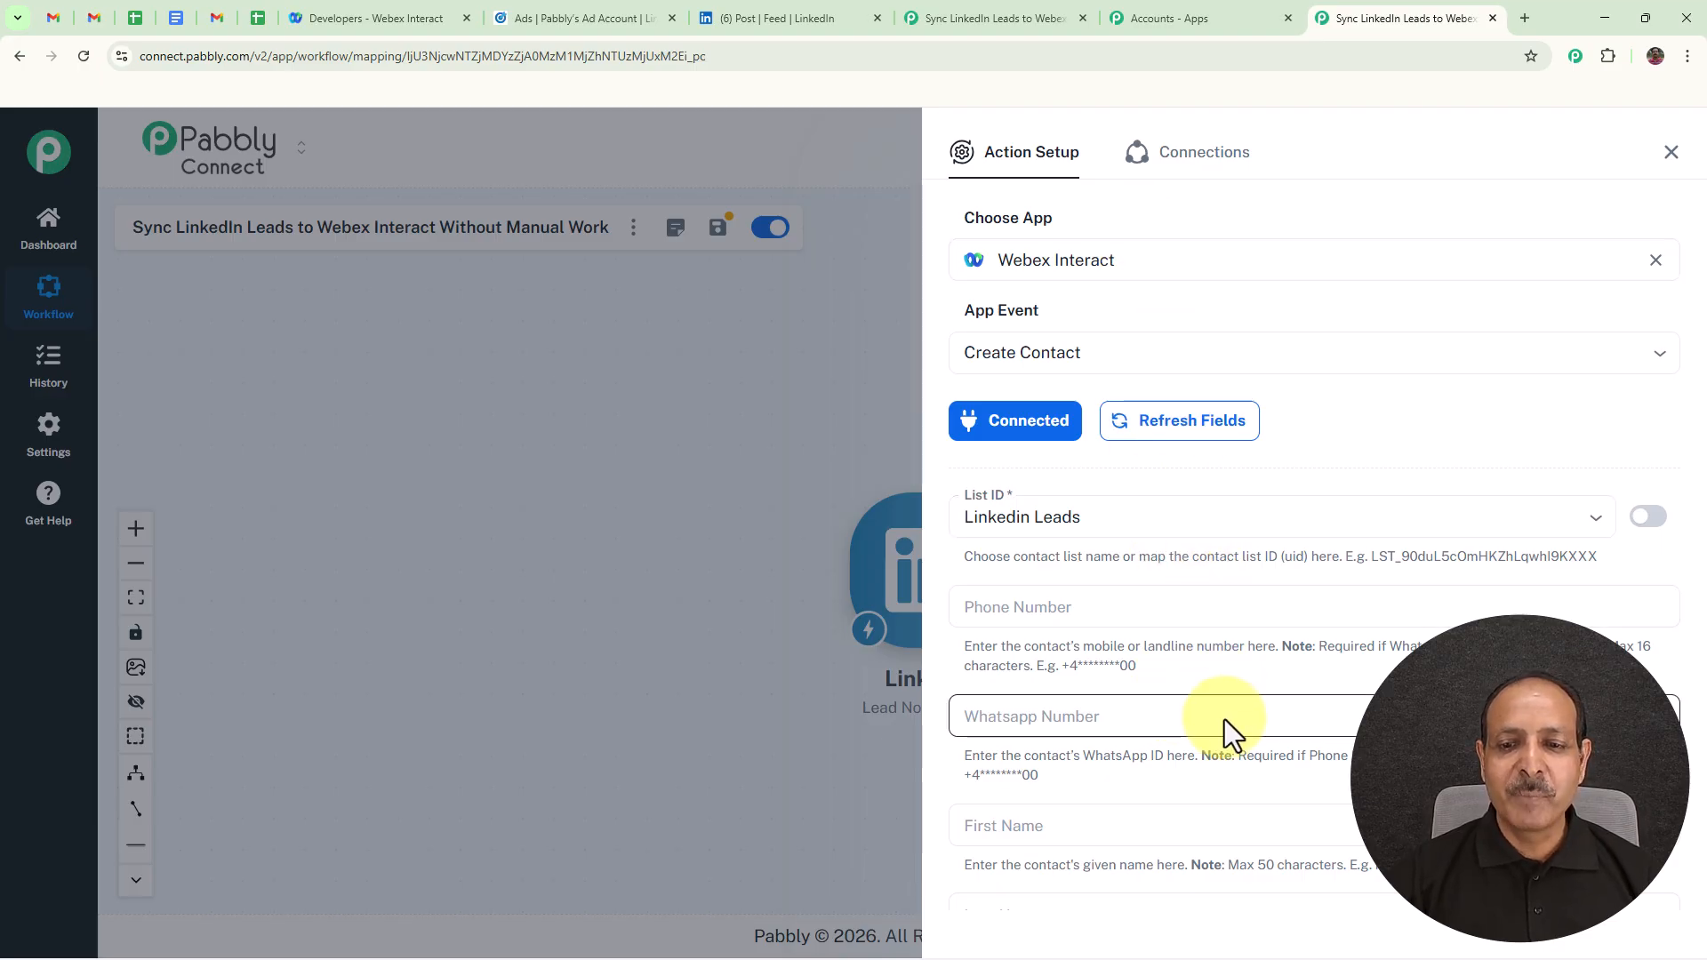
# Choose Linkedin Leads as the contact list and map the Phone Number to res5 Phone number from the LinkedIn trigger
pyautogui.click(1119, 517)
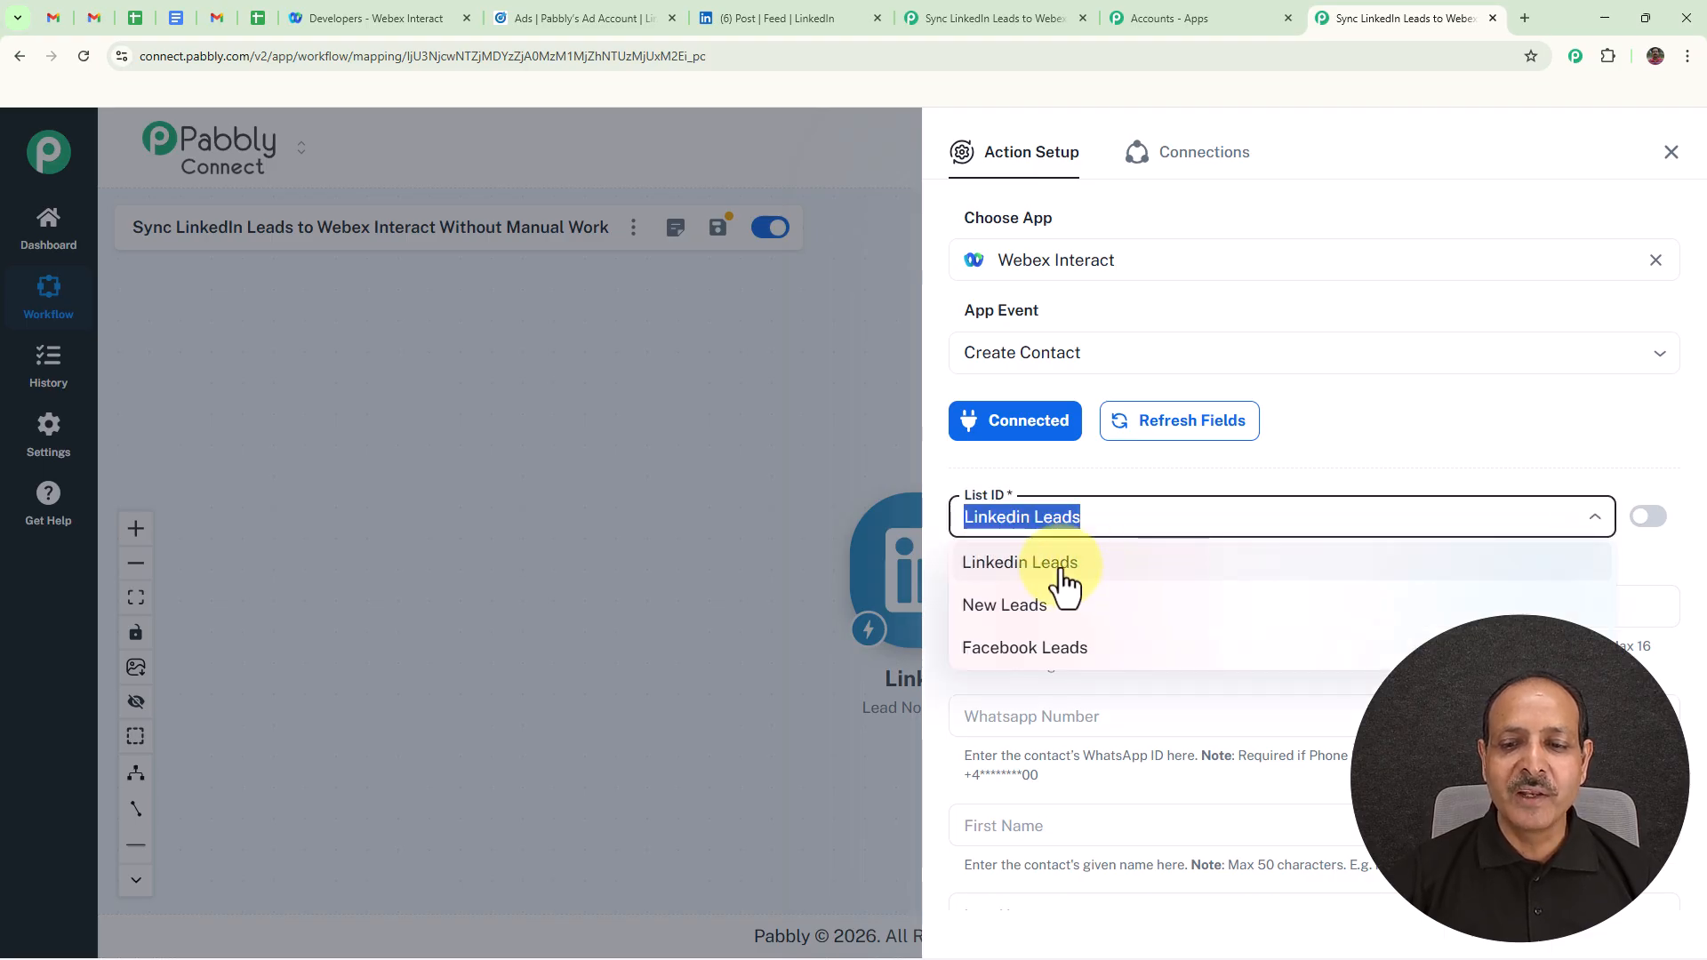
pyautogui.click(1049, 578)
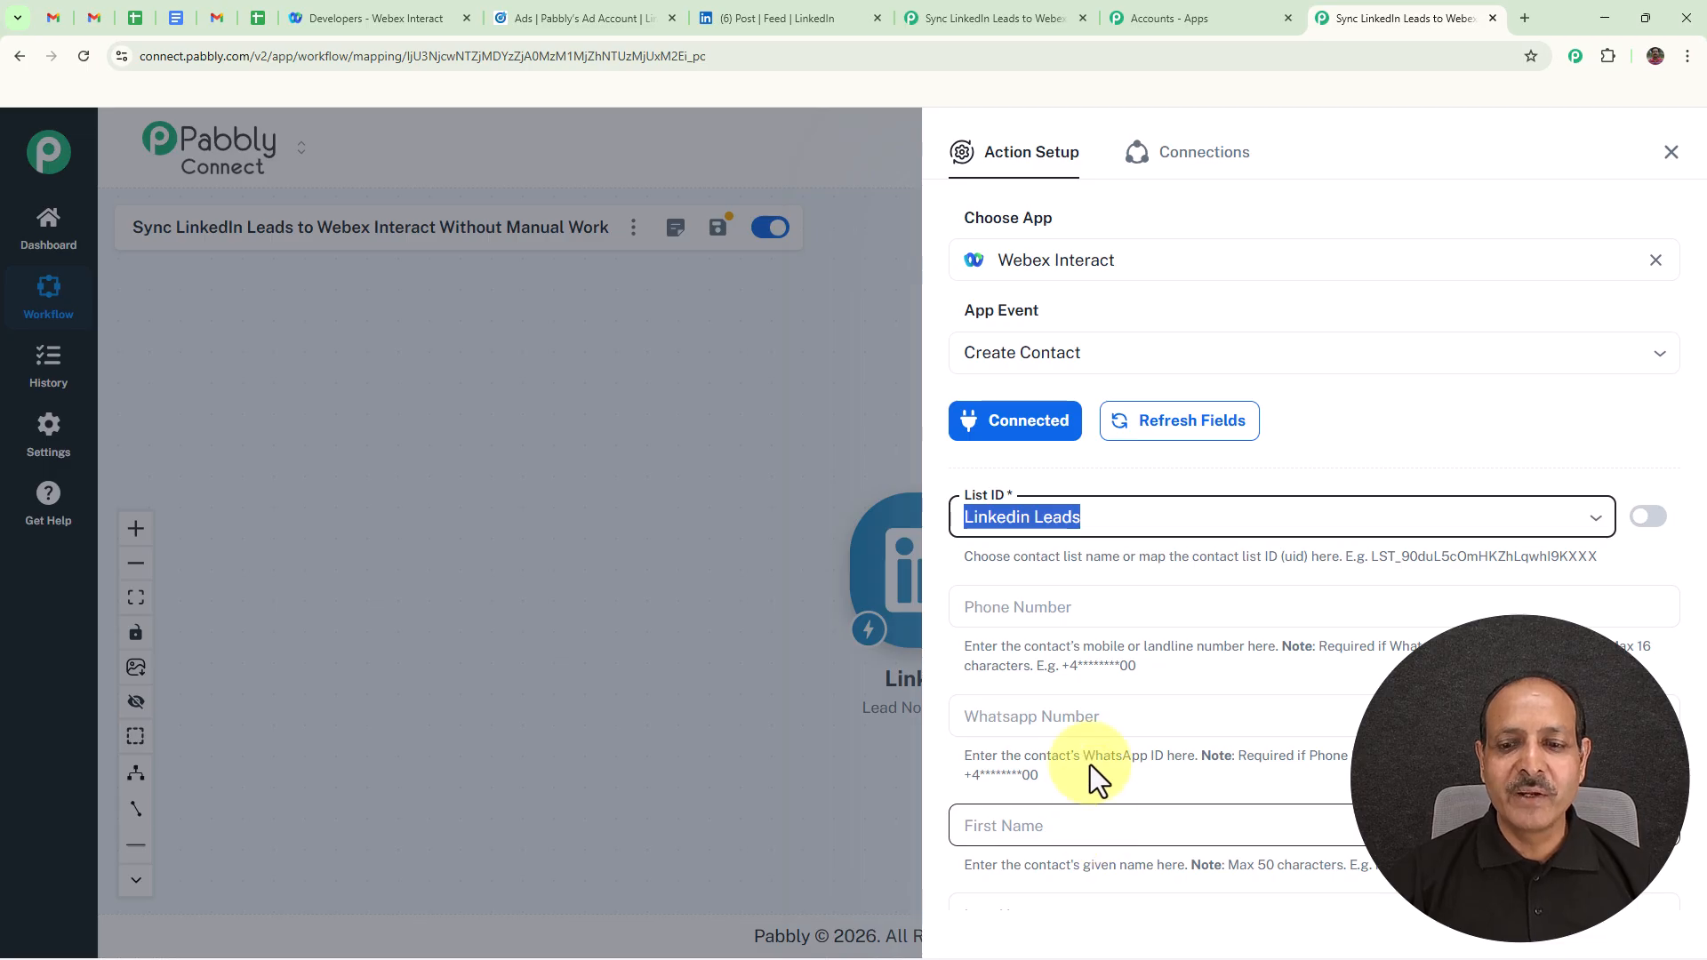
pyautogui.click(1063, 612)
pyautogui.write('/')
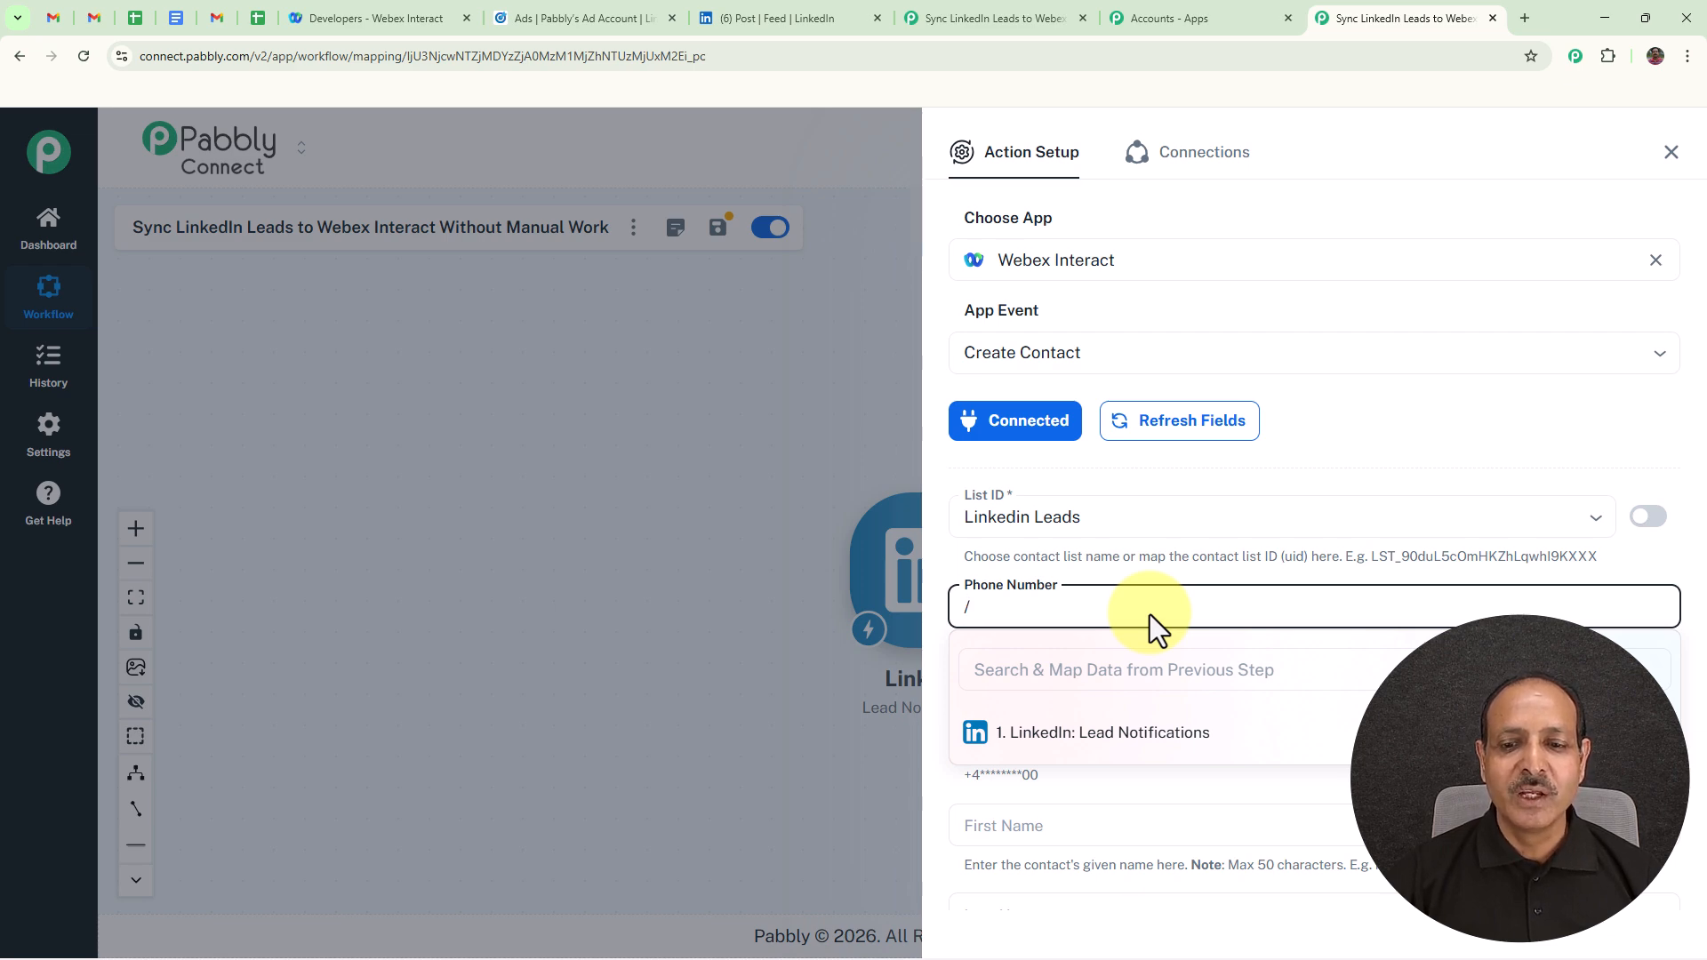
pyautogui.click(1064, 745)
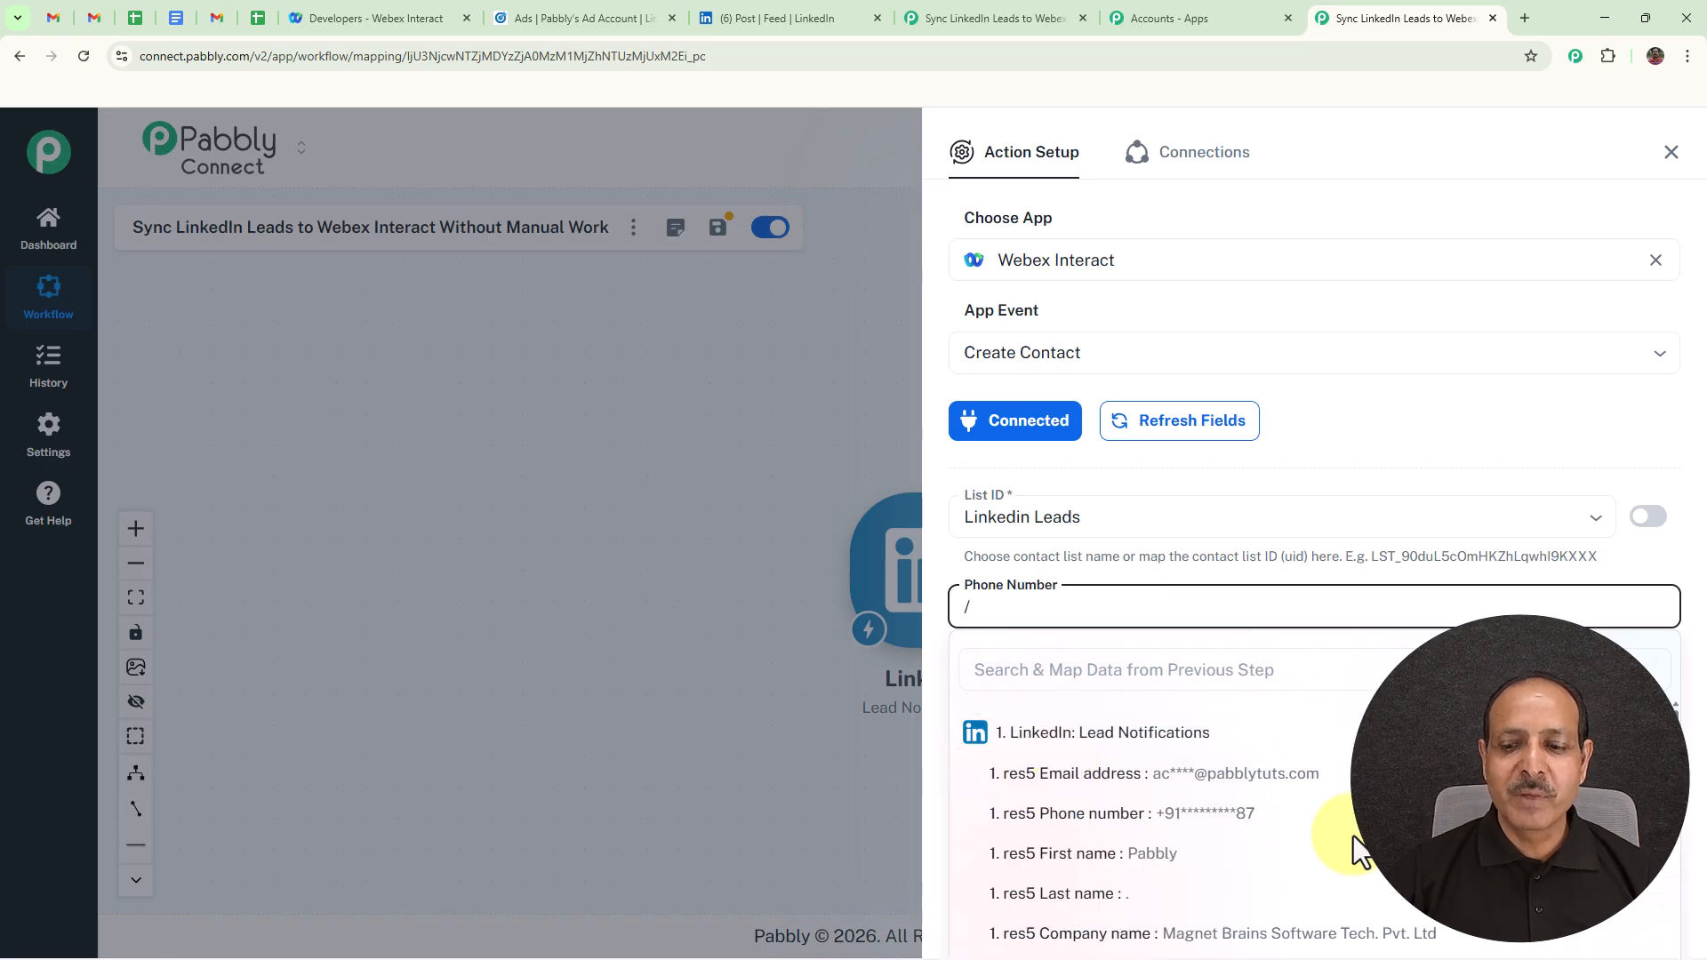
pyautogui.click(1178, 816)
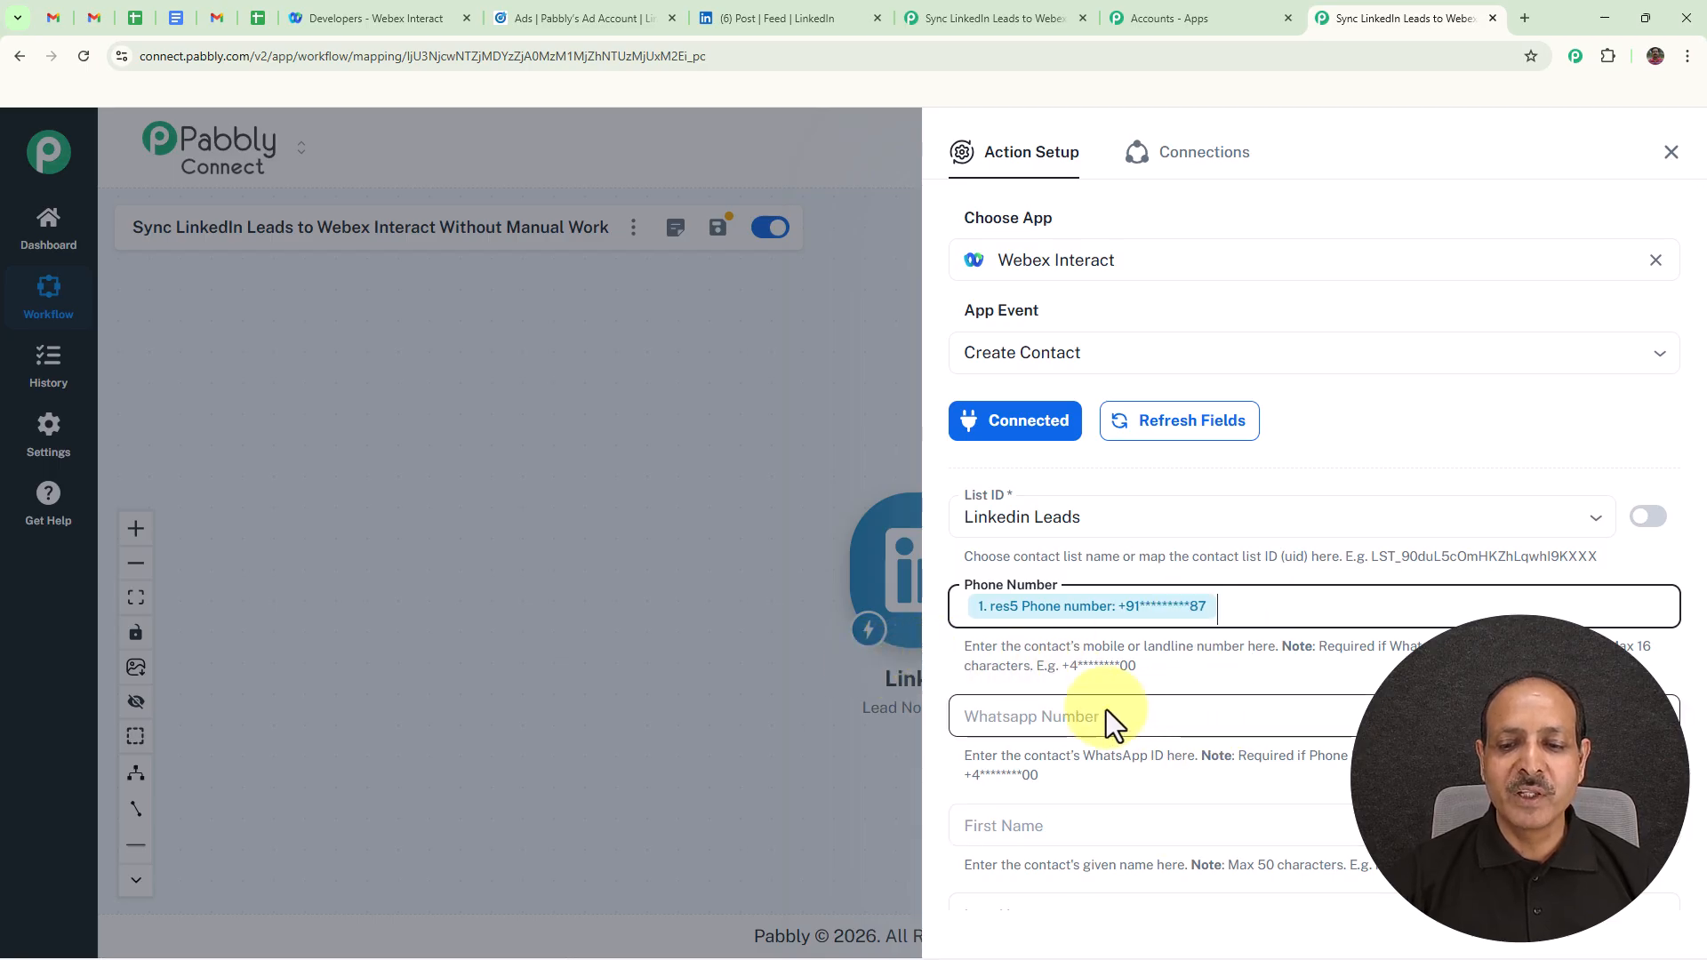
# Map the Whatsapp Number to res5 Phone number and the First Name to res5 First name from the LinkedIn trigger
pyautogui.click(1043, 713)
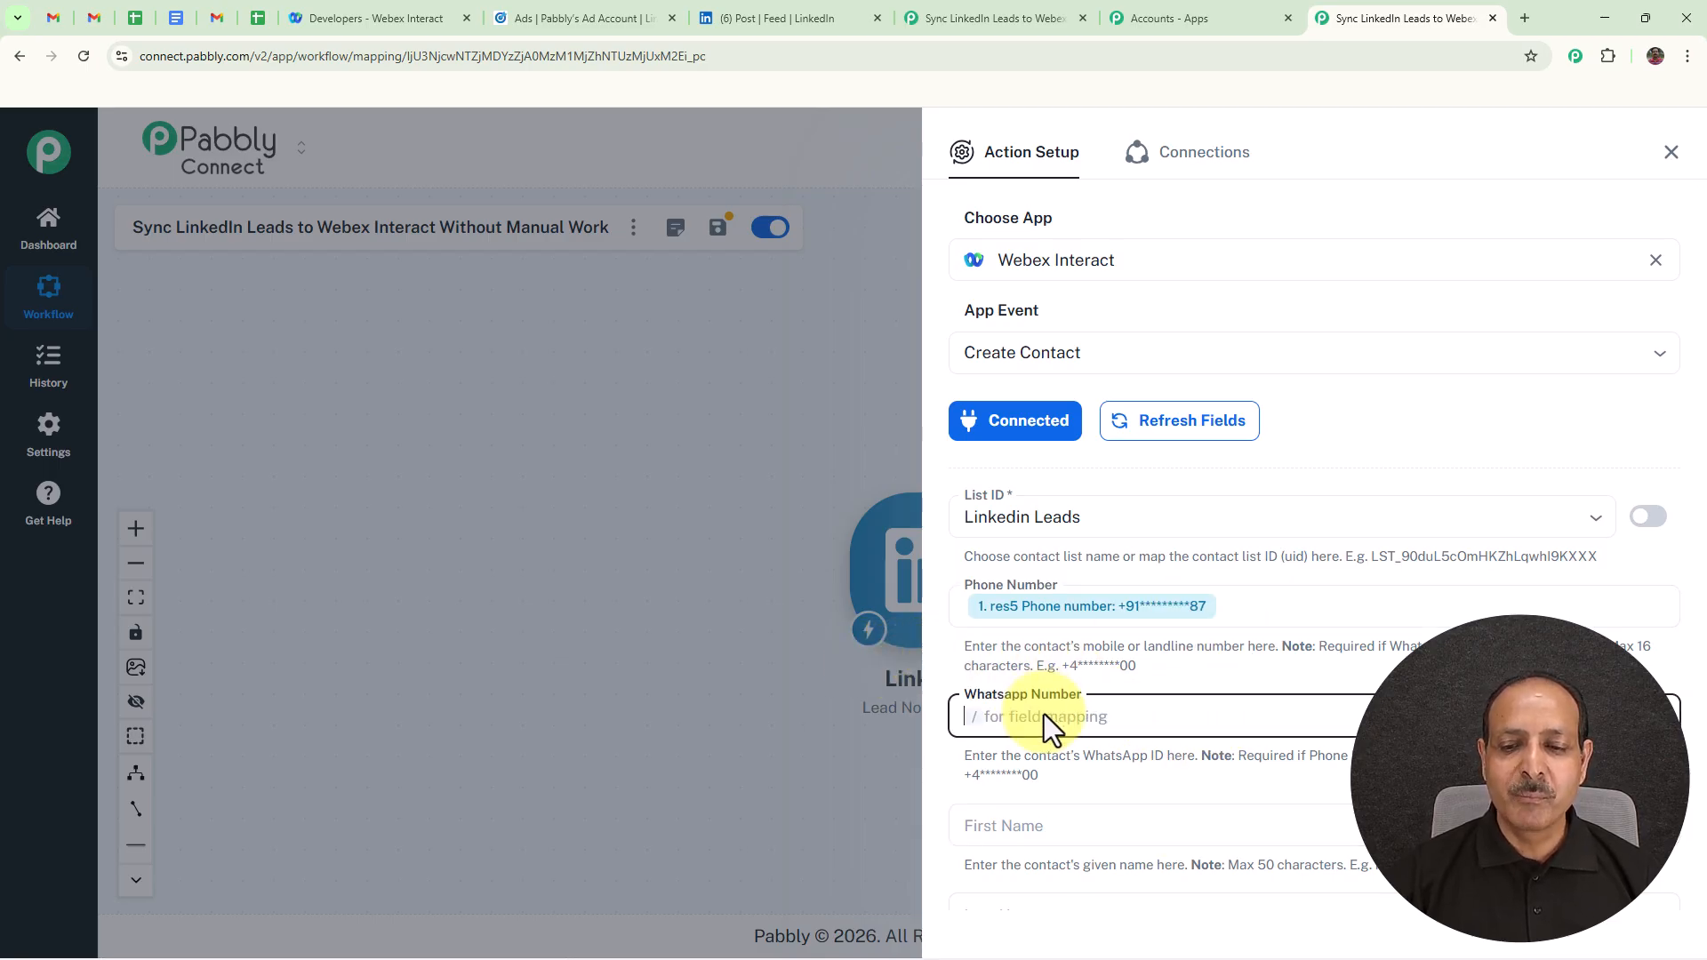
pyautogui.write('/')
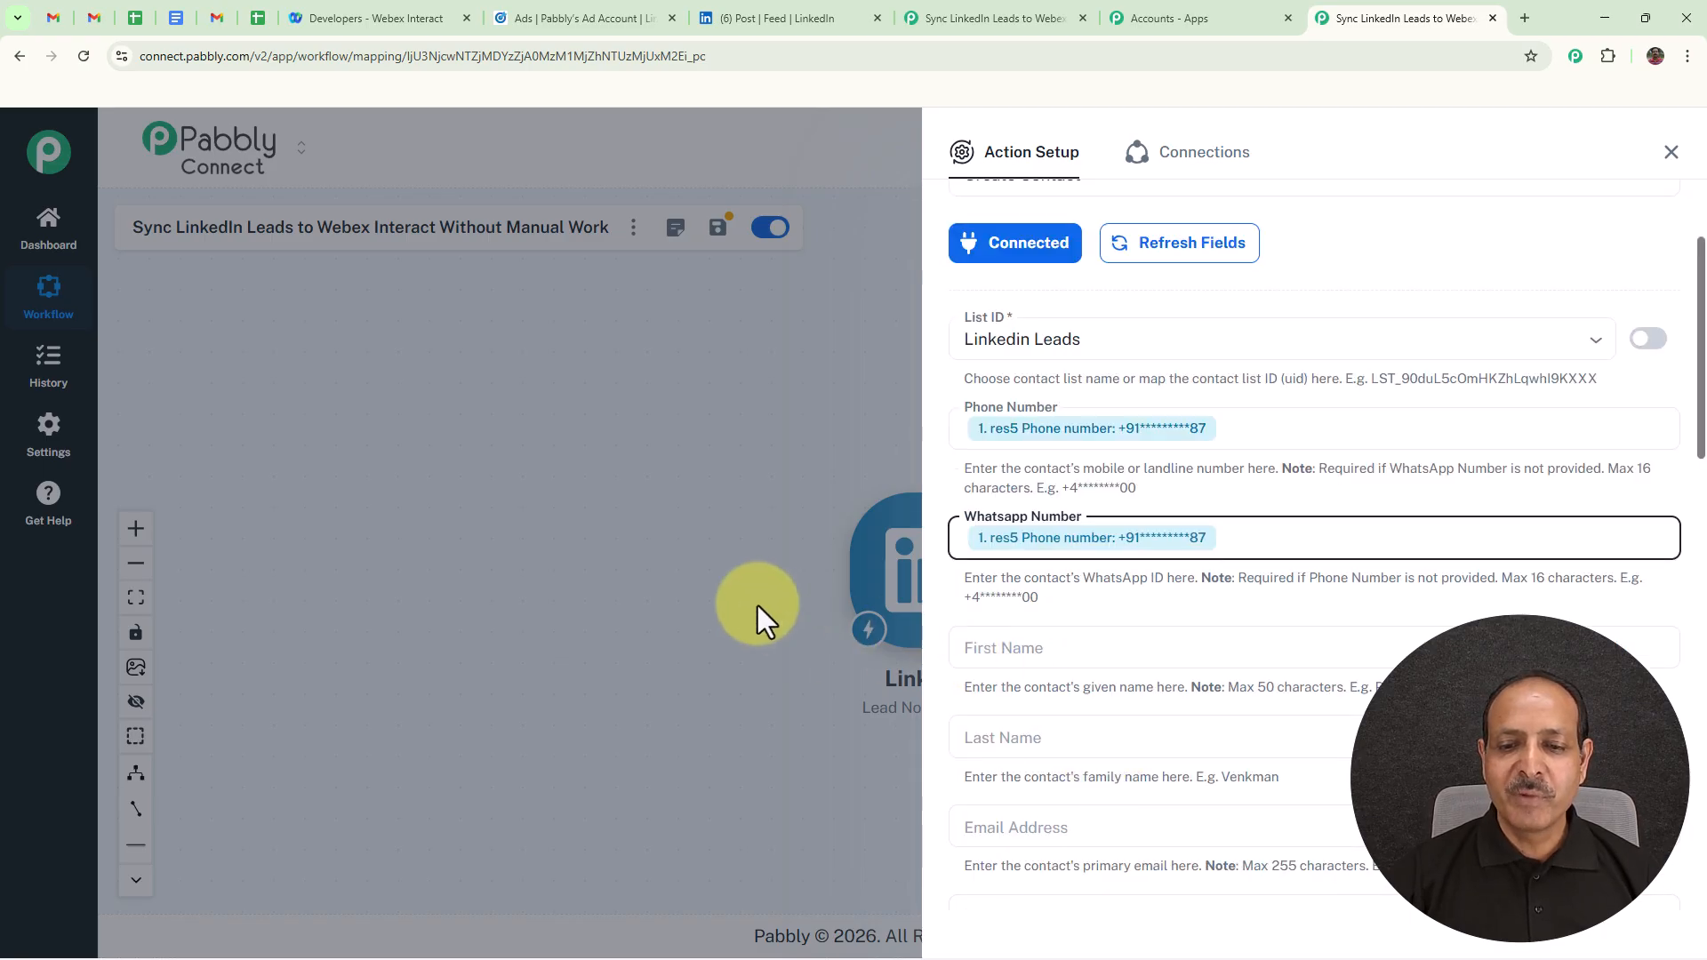
pyautogui.click(1072, 650)
pyautogui.write('/')
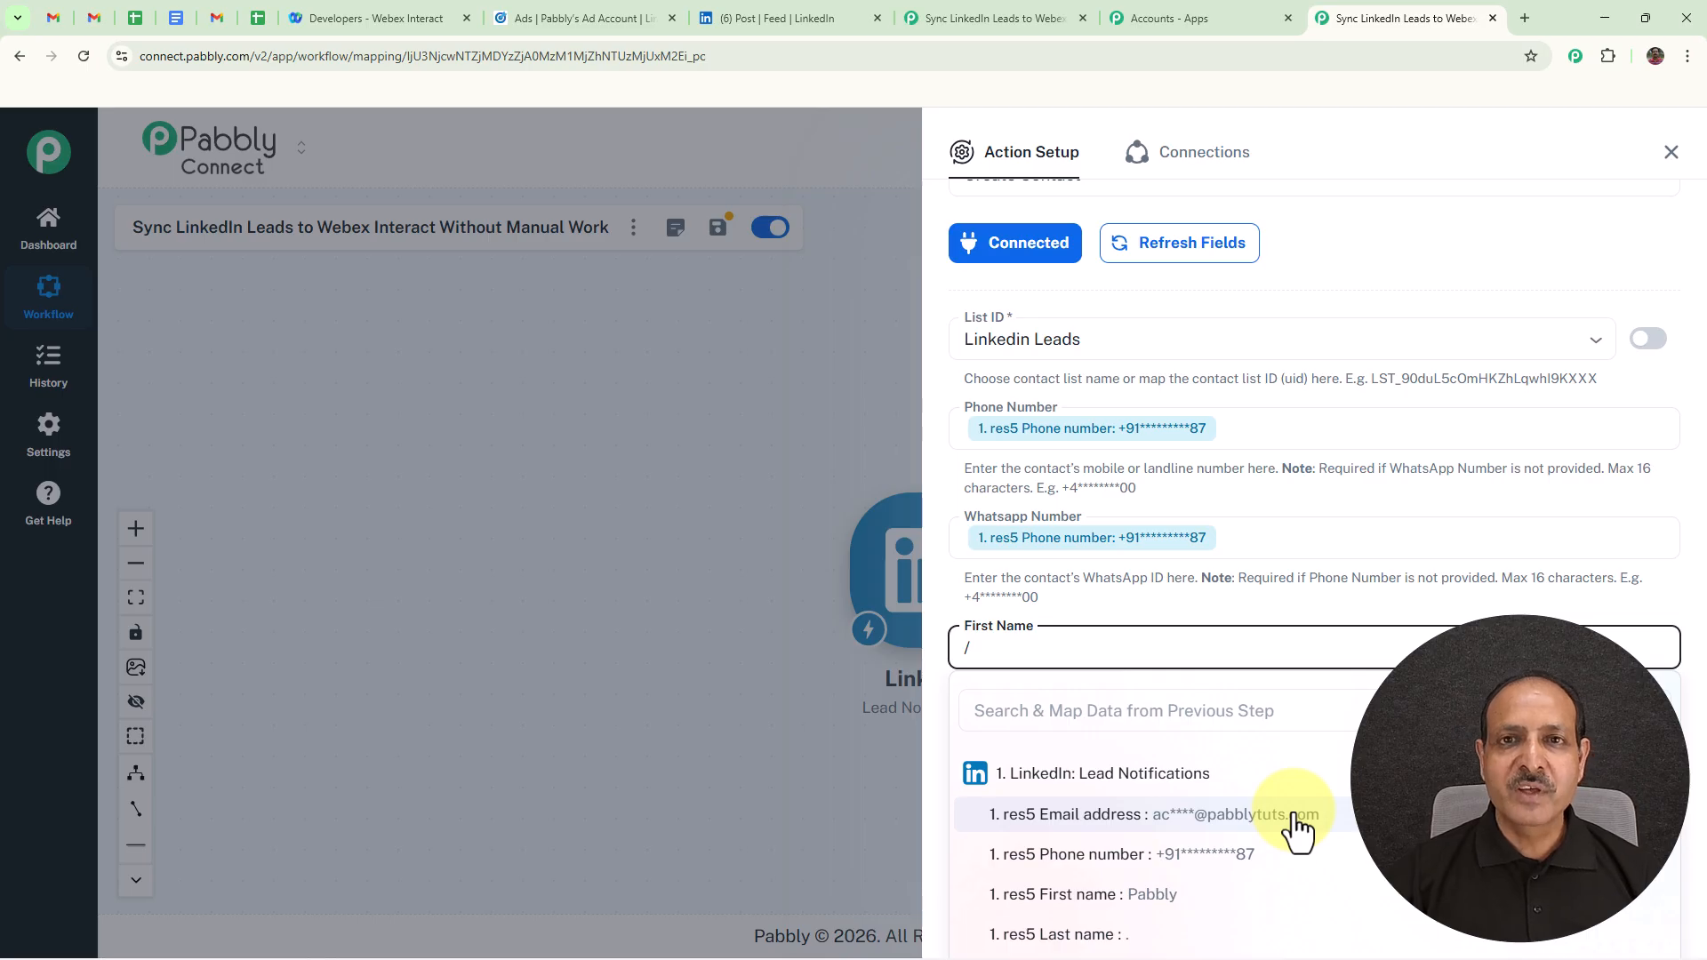
pyautogui.click(1102, 905)
# Set the contact's Last Name to "Connect" and map the Email Address to res5 Email address from the LinkedIn trigger
pyautogui.scroll(-3, 1116, 583)
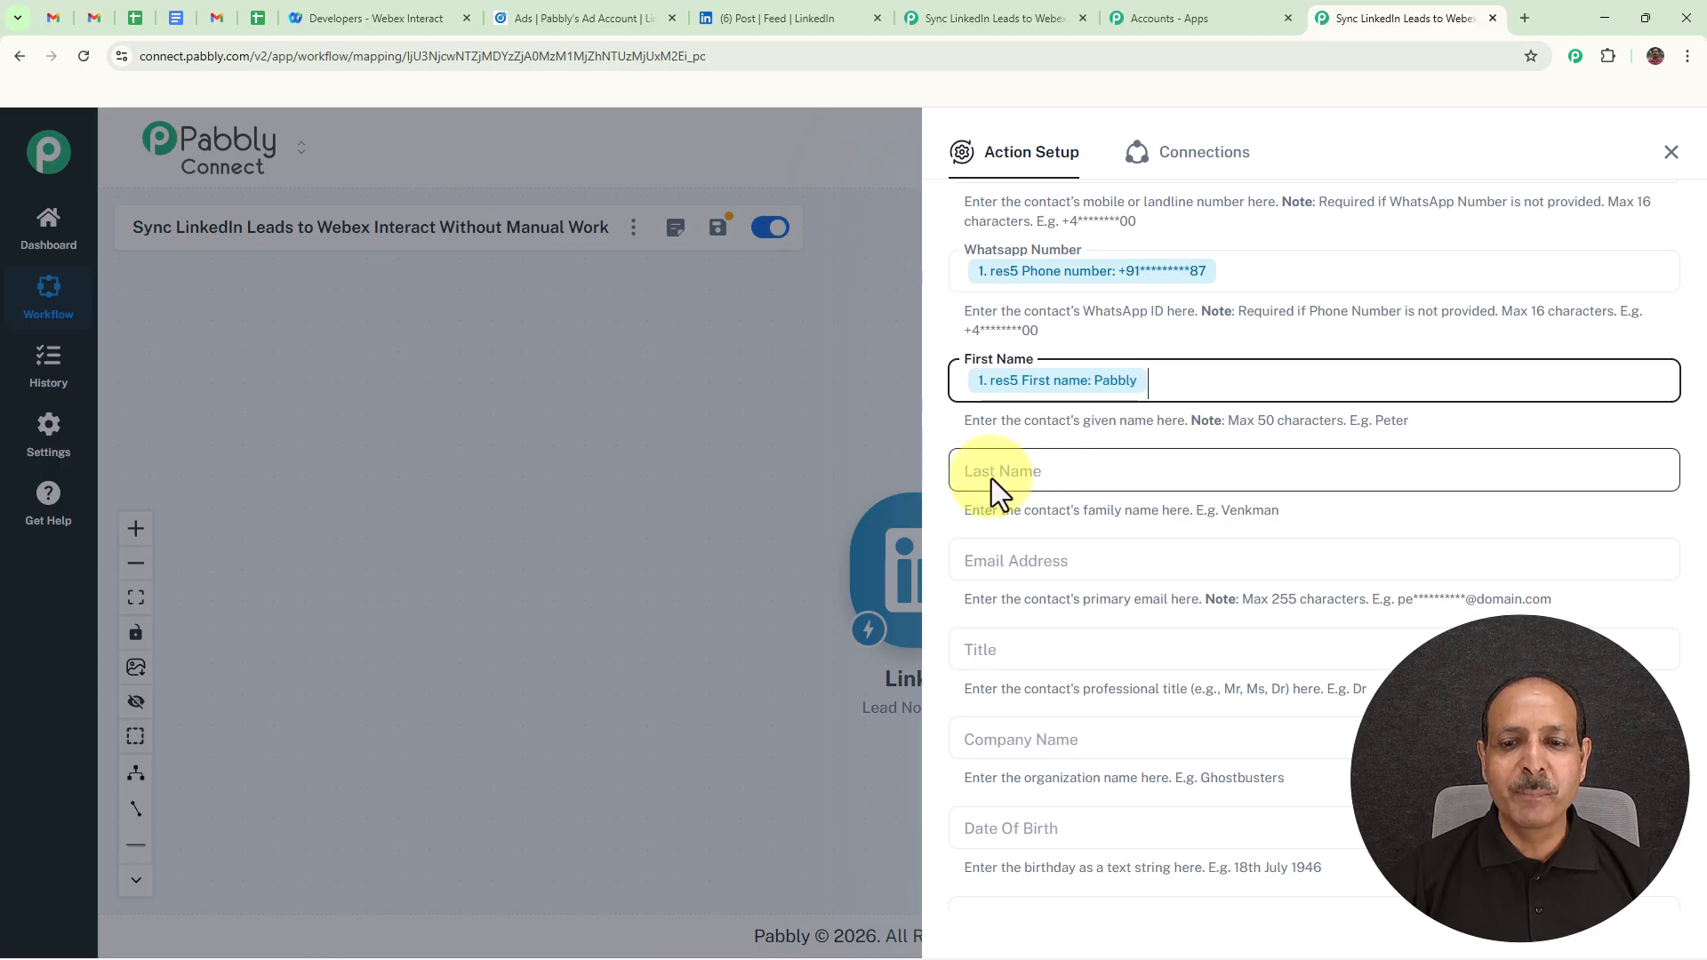
pyautogui.click(1006, 473)
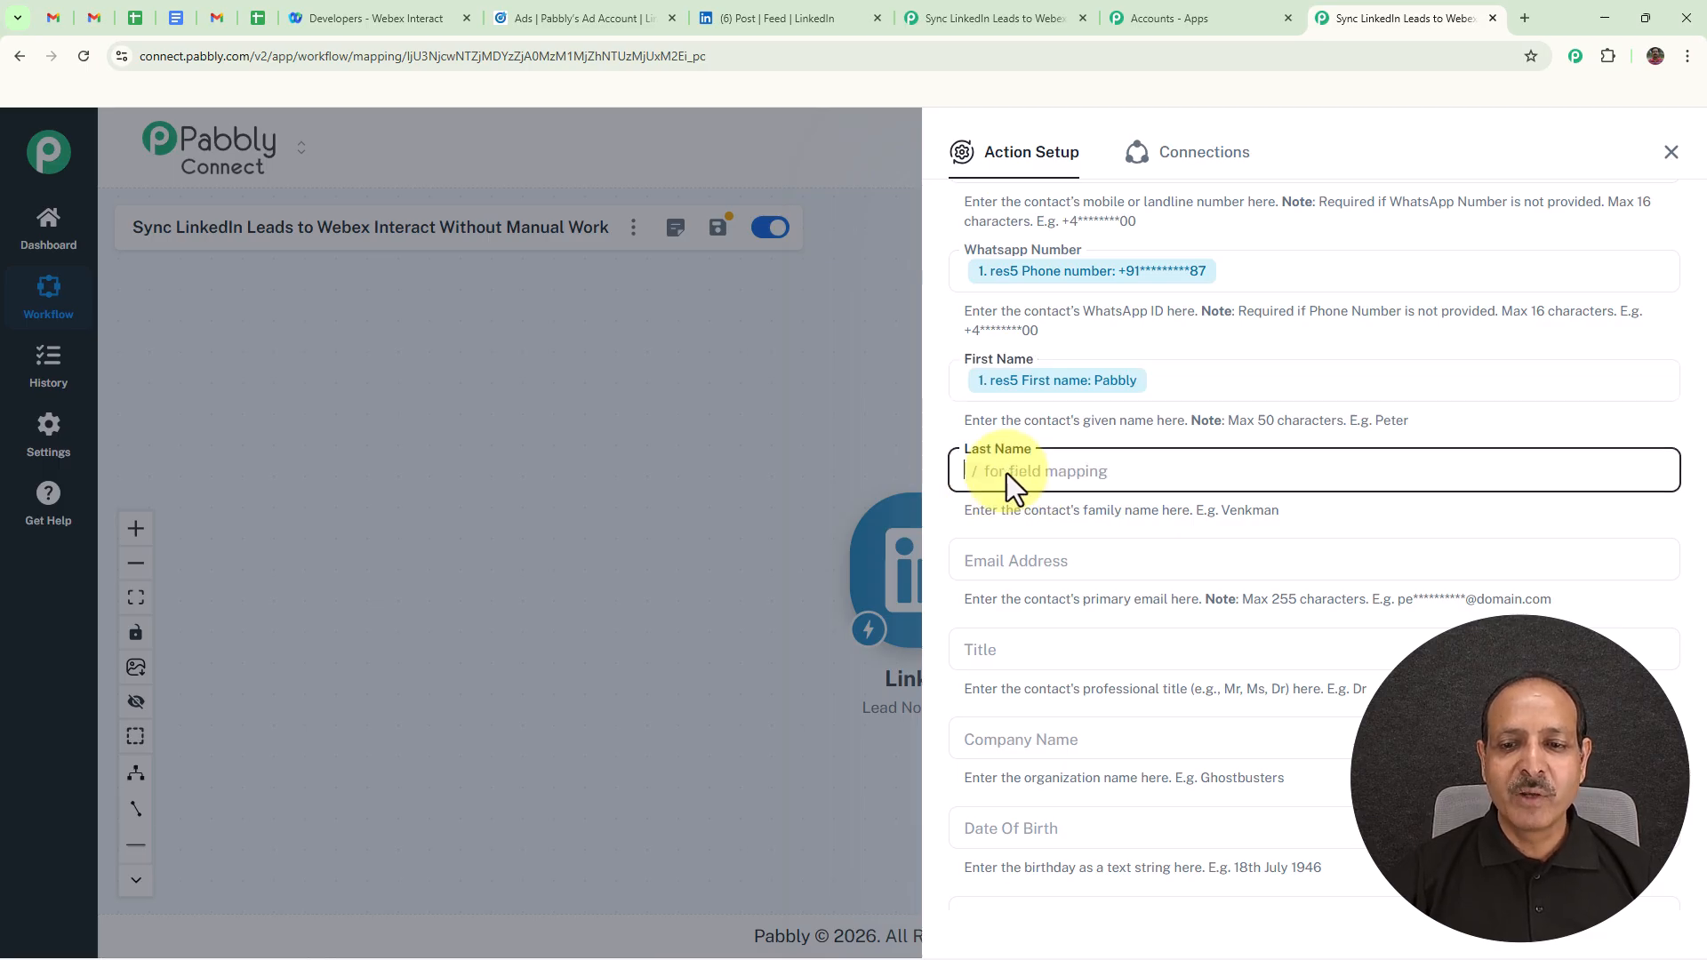
pyautogui.write('Connect')
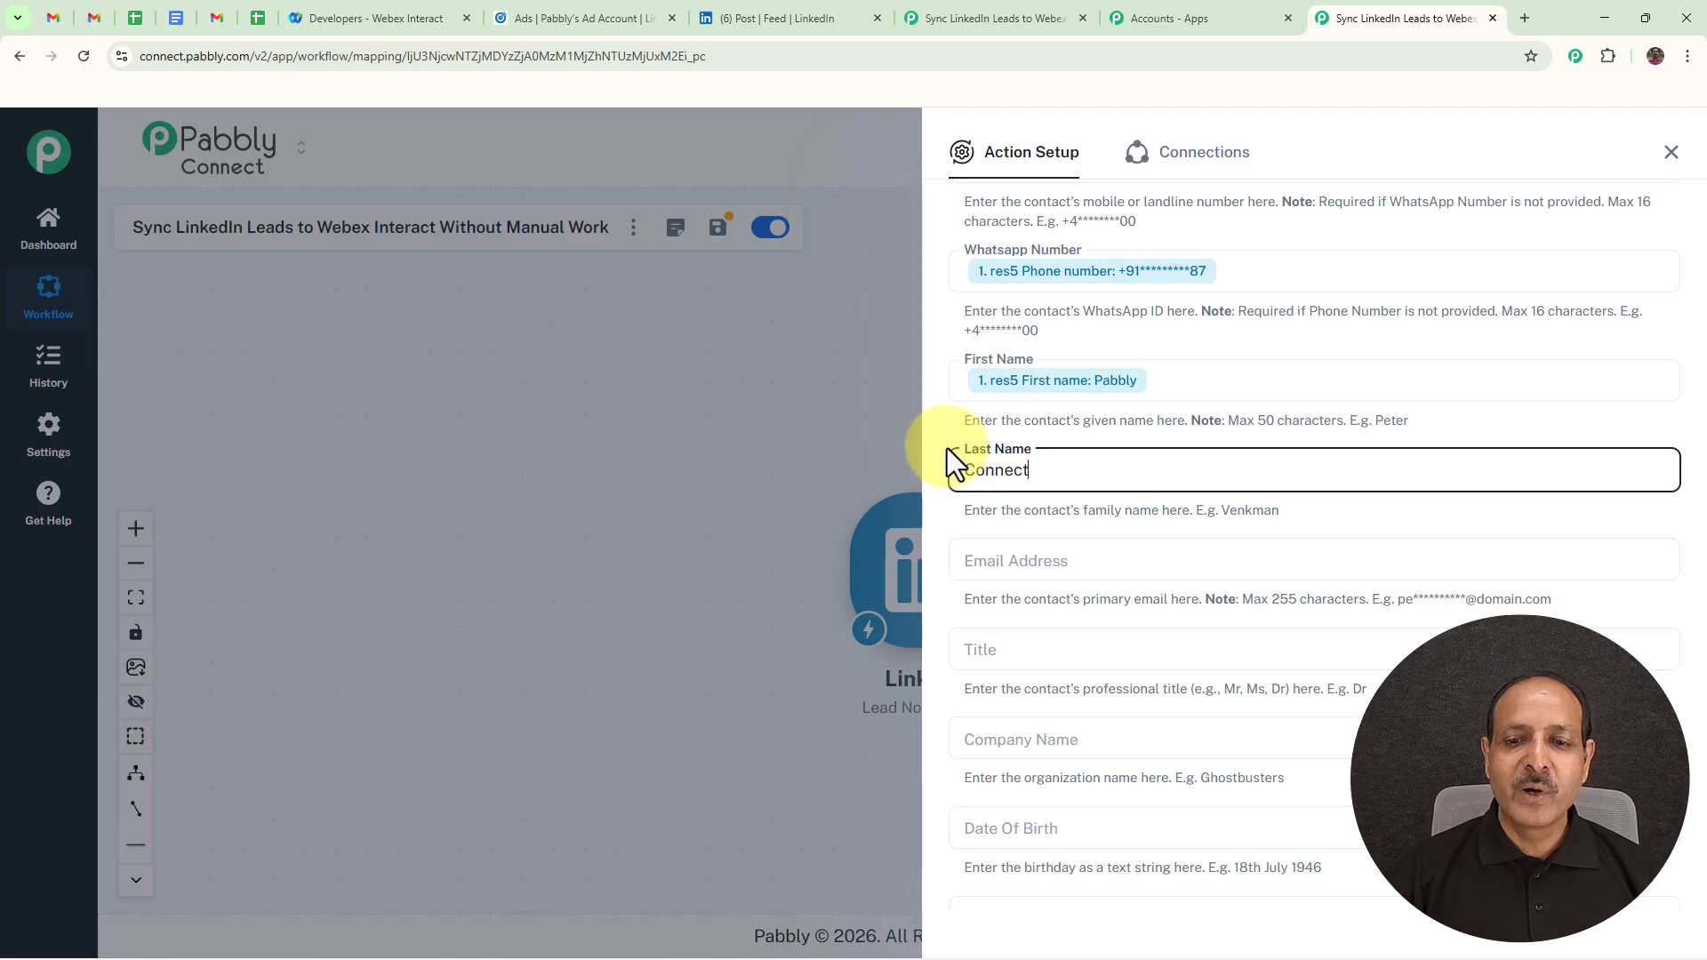
pyautogui.click(1037, 570)
pyautogui.write('/')
pyautogui.click(1102, 686)
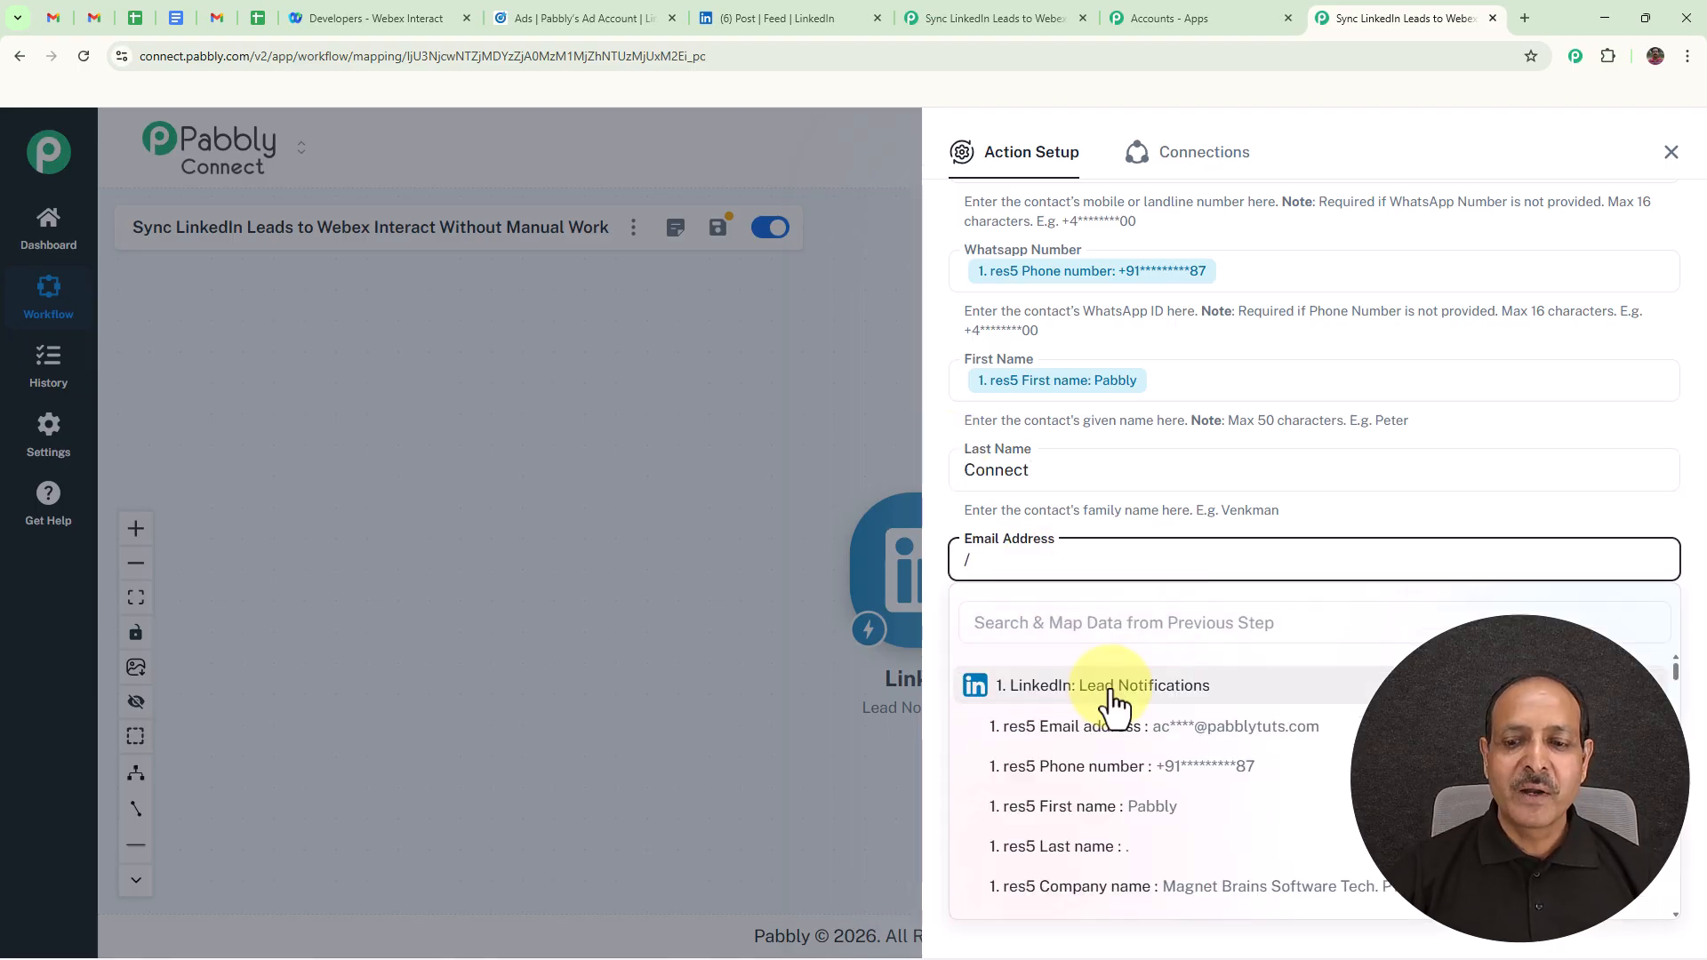
pyautogui.click(1153, 734)
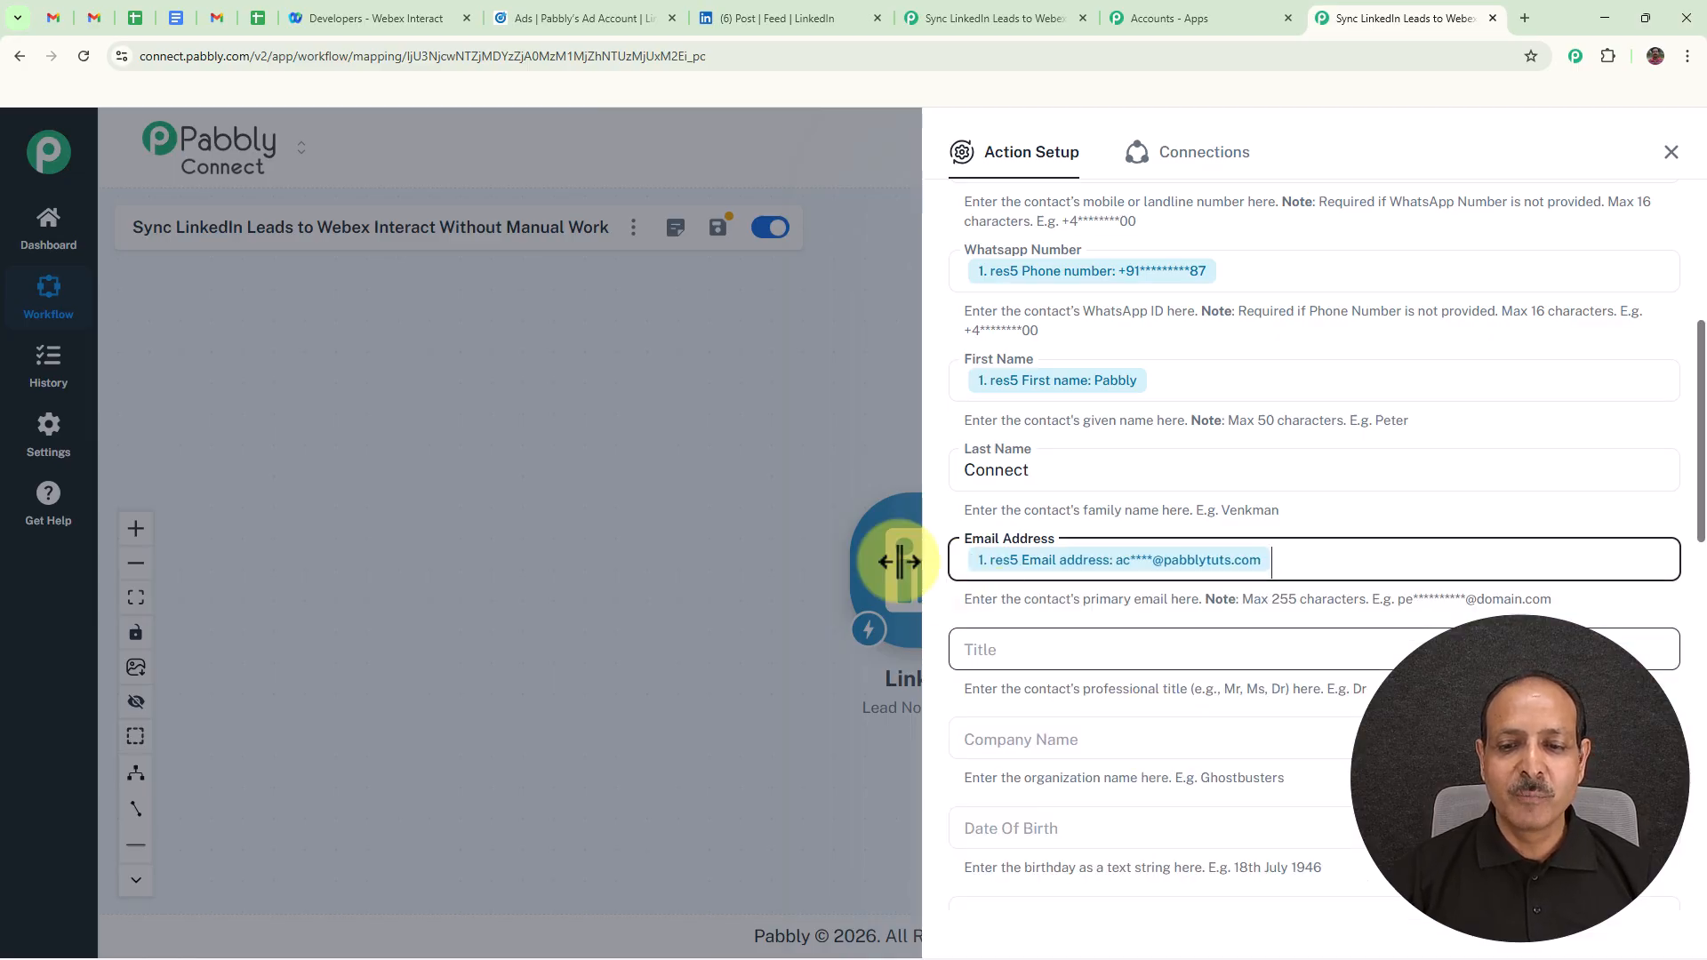
# Leave the Title empty and map the Company Name to res5 Company name from the LinkedIn trigger
pyautogui.scroll(-2, 1024, 479)
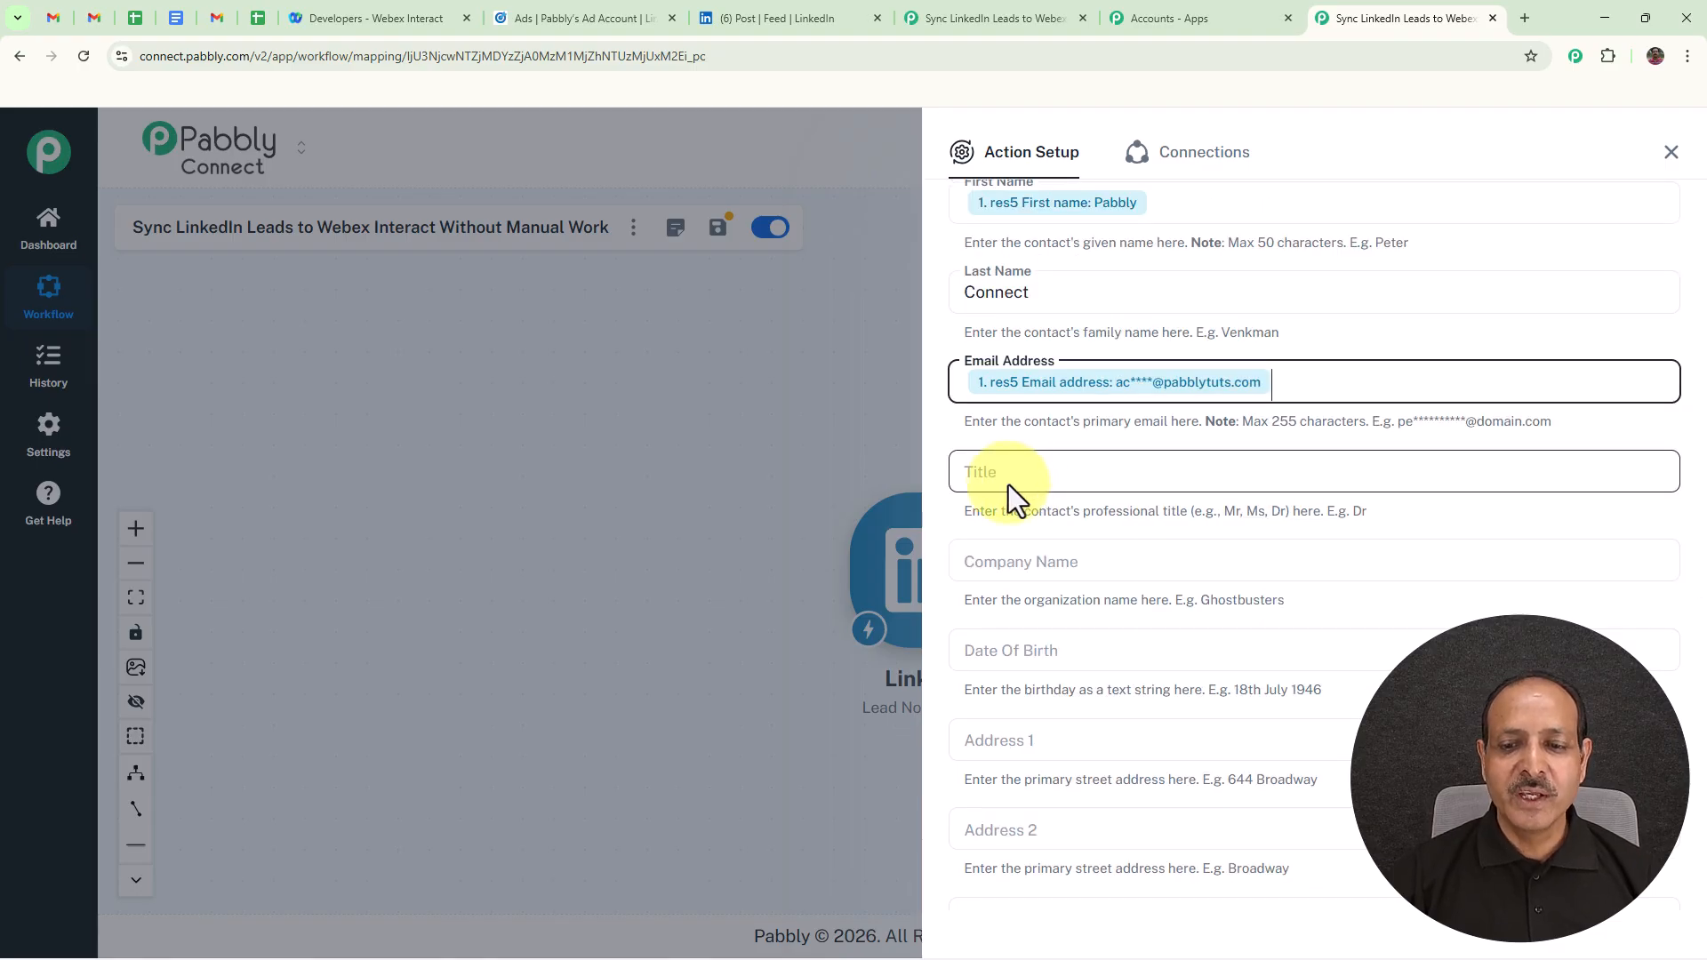
pyautogui.click(1031, 555)
pyautogui.write('/')
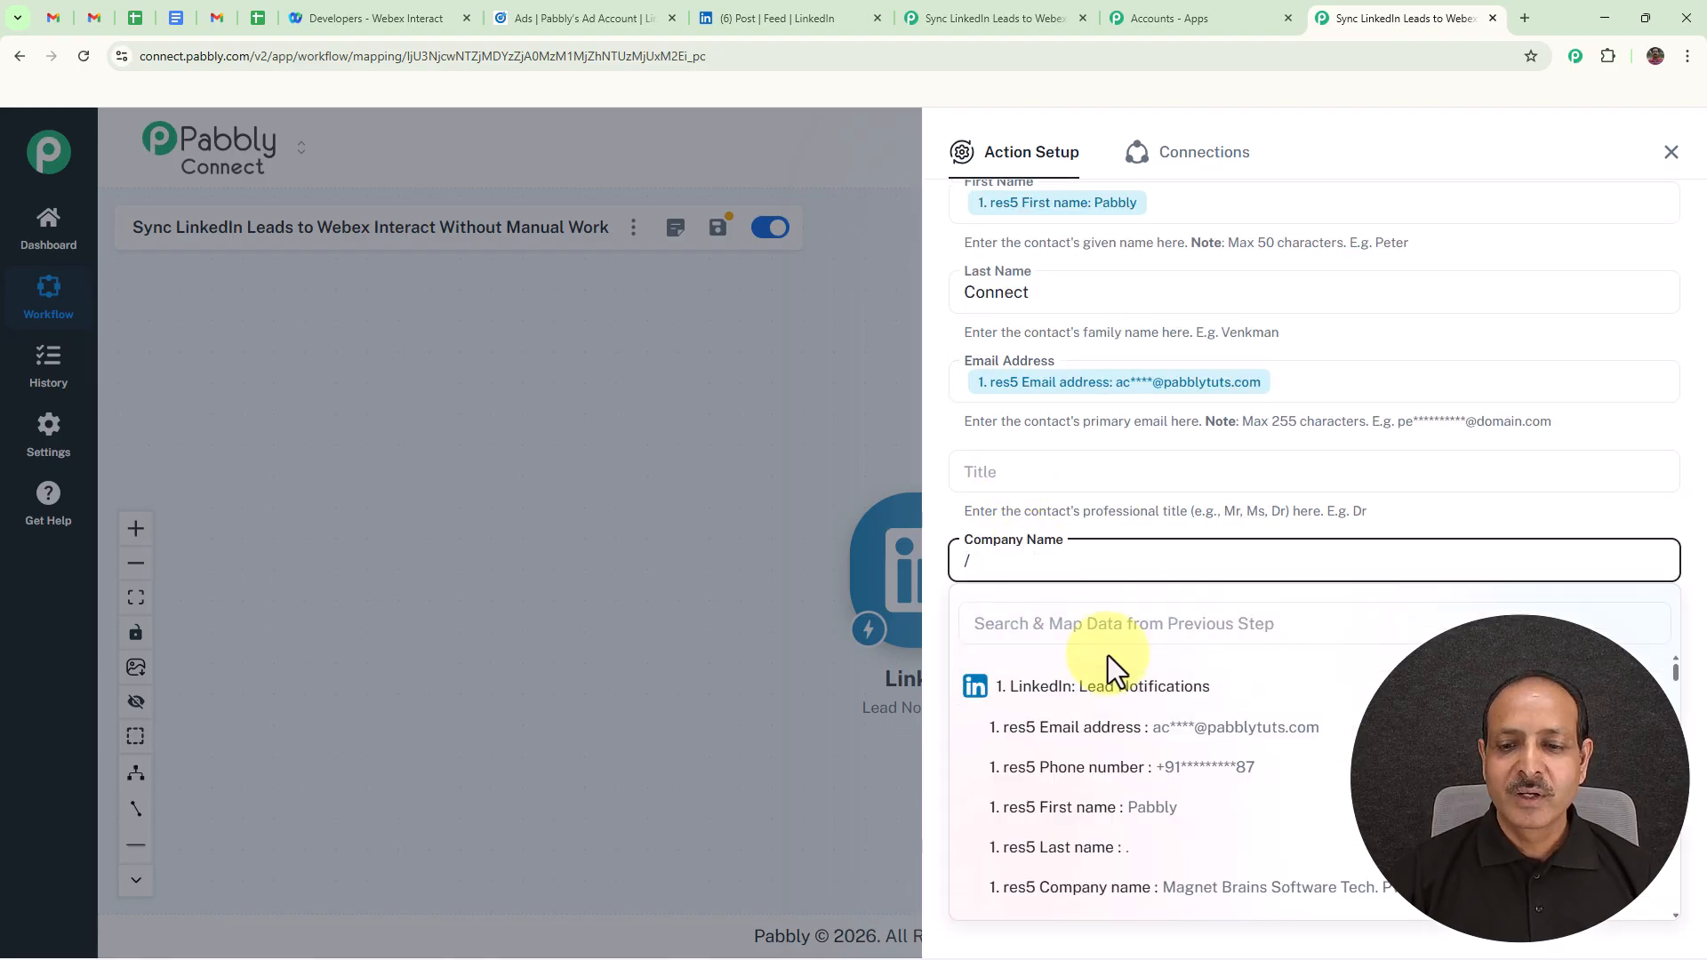
pyautogui.click(1064, 890)
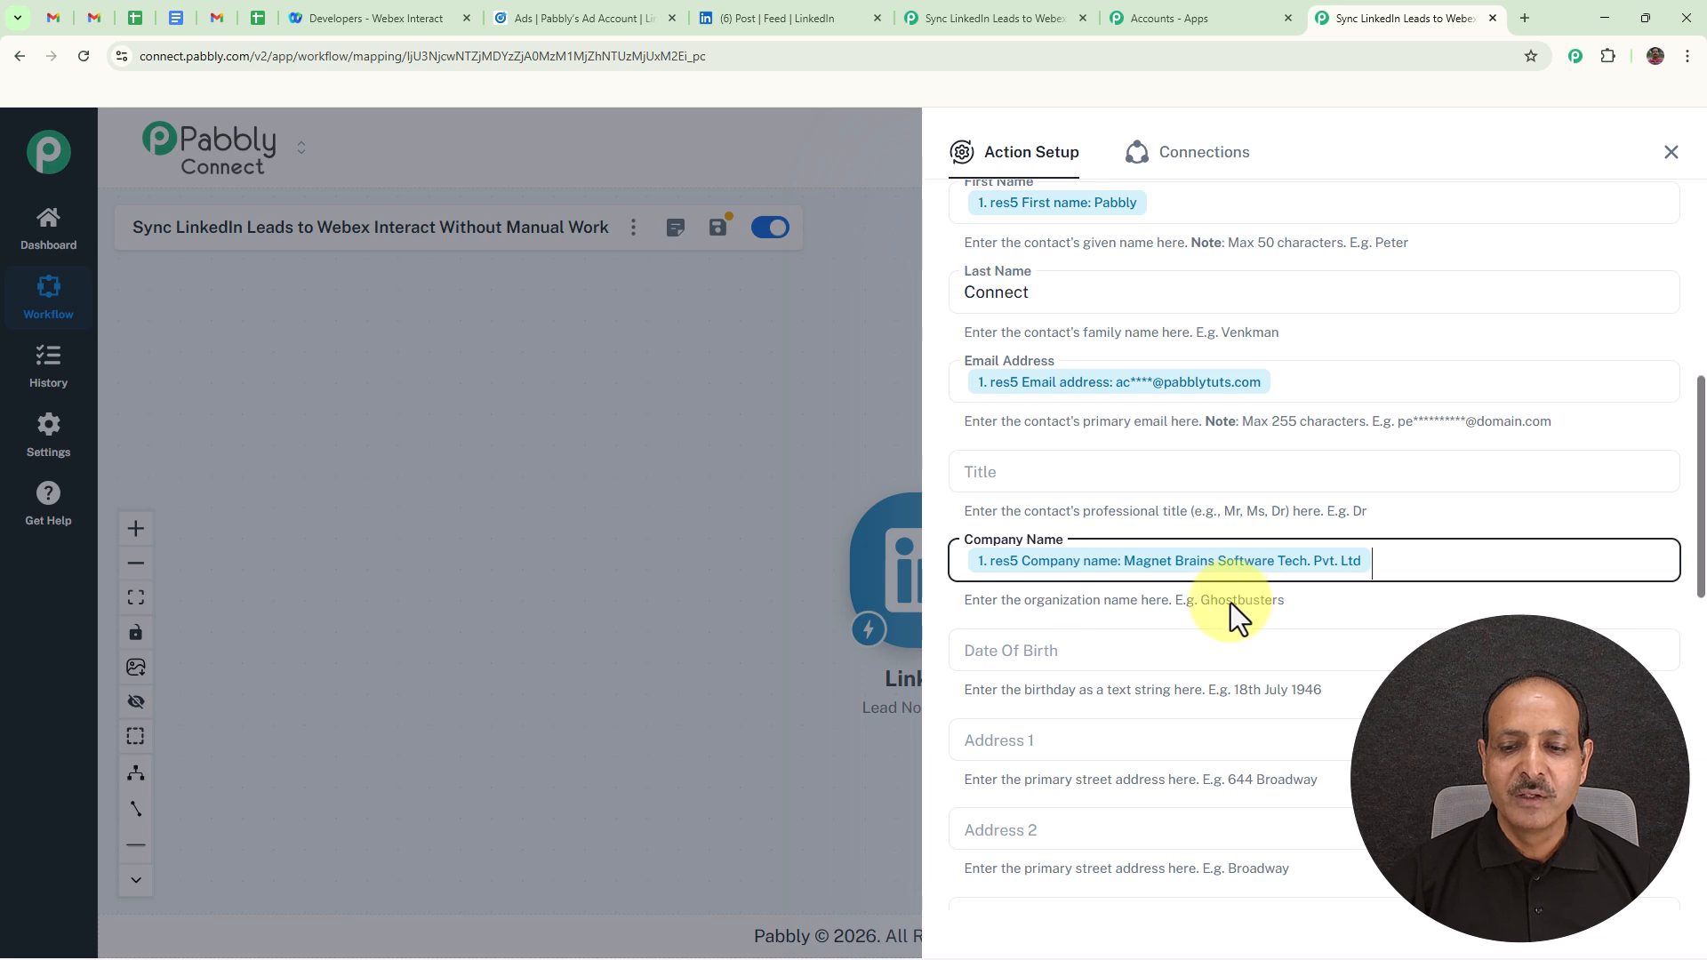
# Keep the remaining contact fields at their defaults, then save the Create Contact action and send a test request
pyautogui.scroll(-1, 1070, 501)
pyautogui.scroll(-3, 1083, 513)
pyautogui.scroll(-7, 1086, 514)
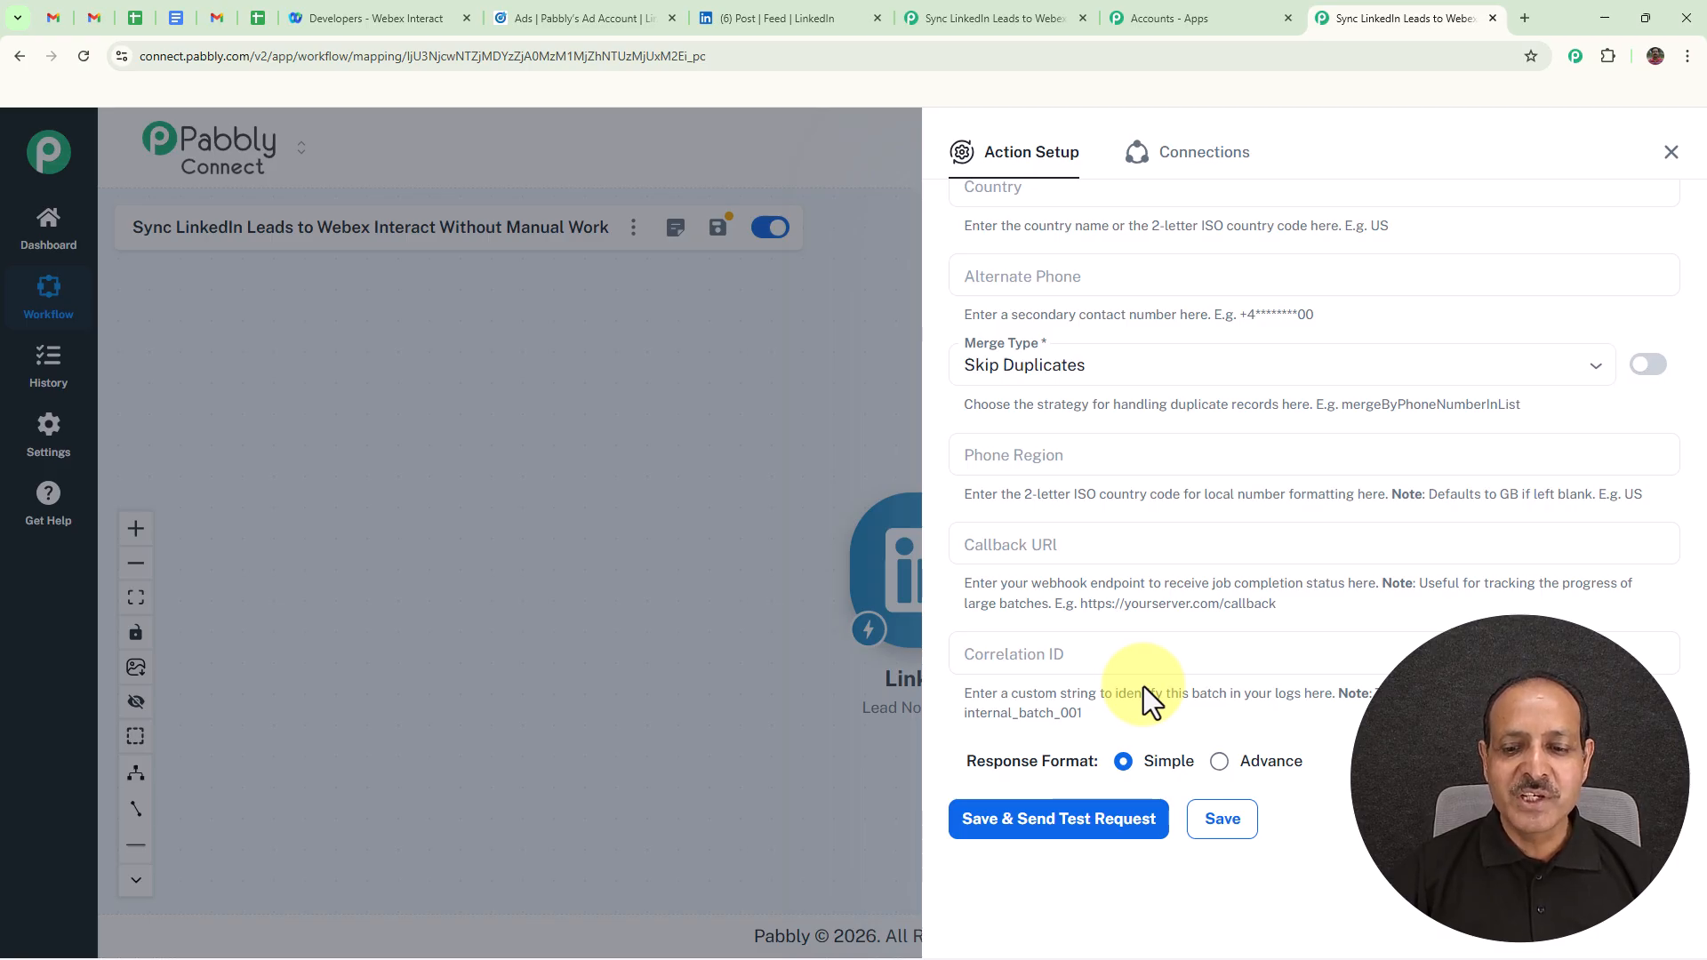
pyautogui.click(1023, 831)
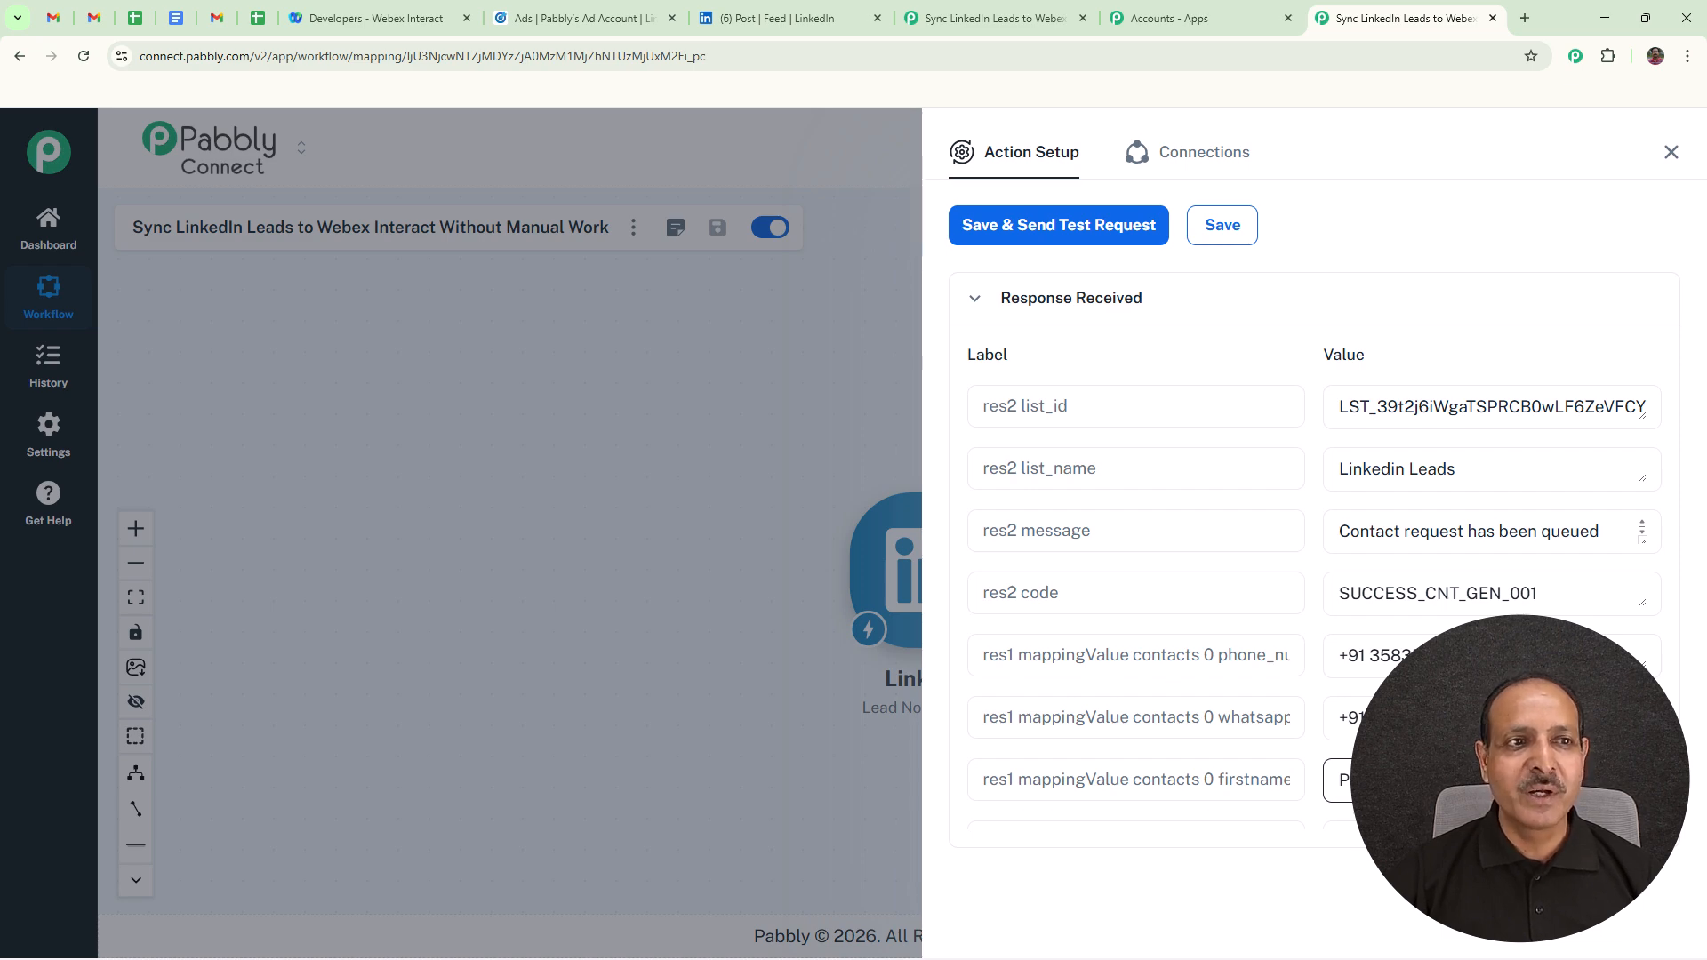
# Switch to Webex Interact and open the Linkedin Leads contact list to check for the test contact
pyautogui.click(374, 18)
pyautogui.click(111, 315)
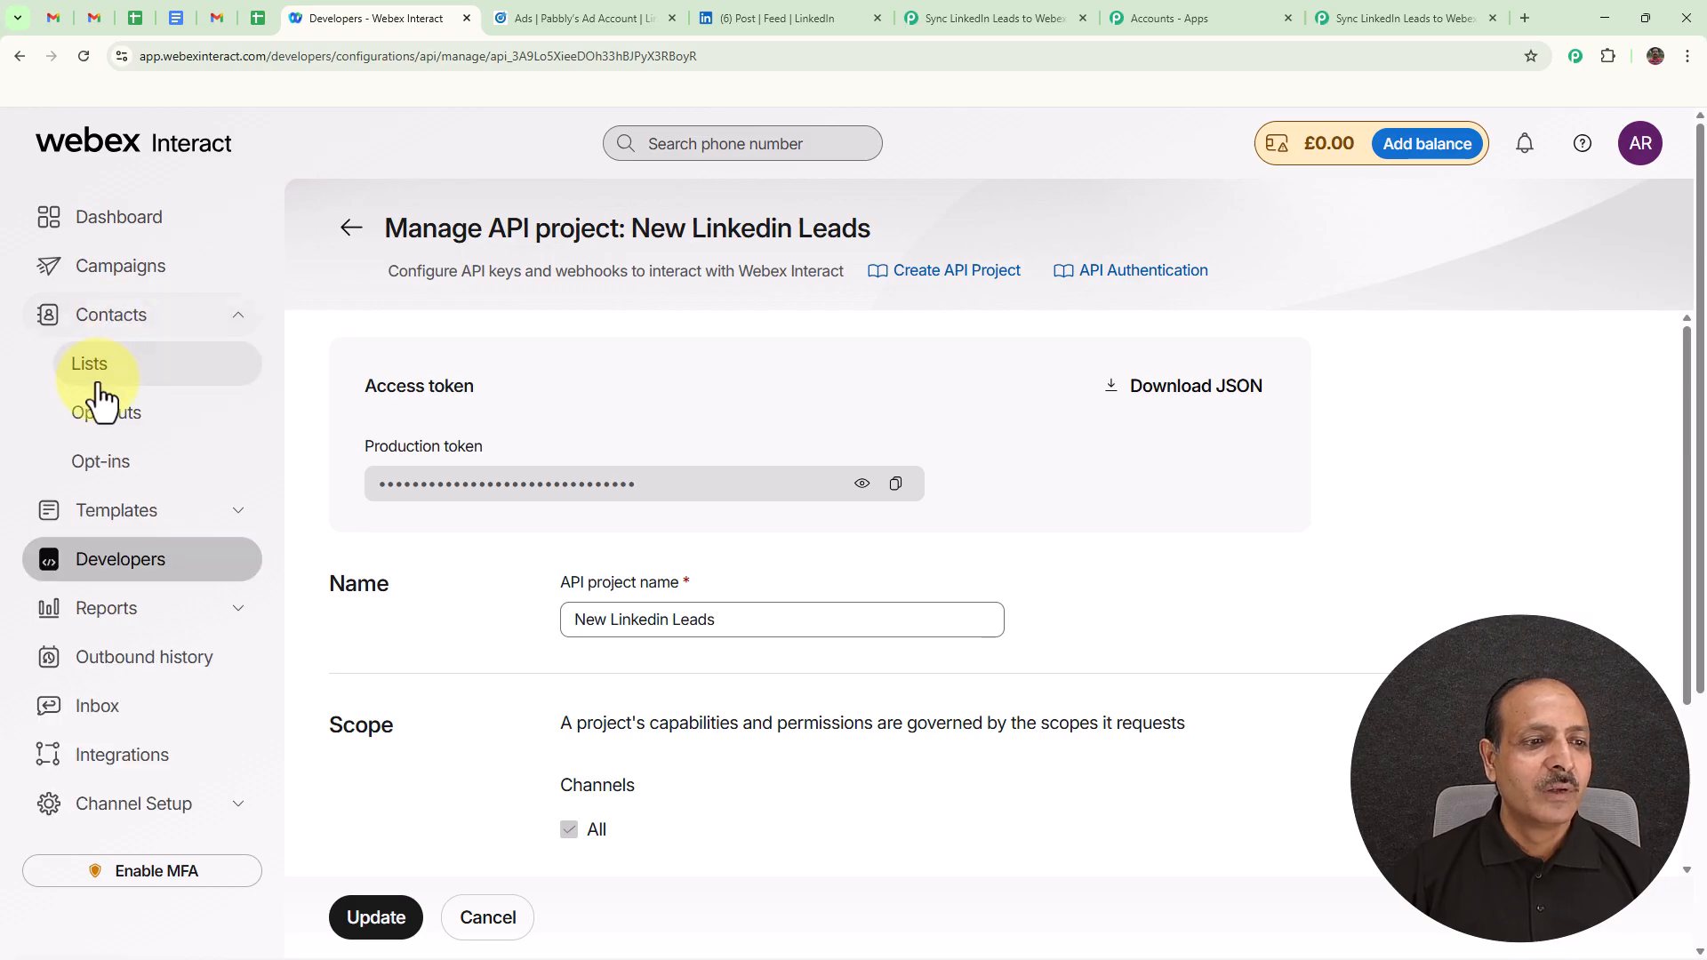
pyautogui.click(93, 378)
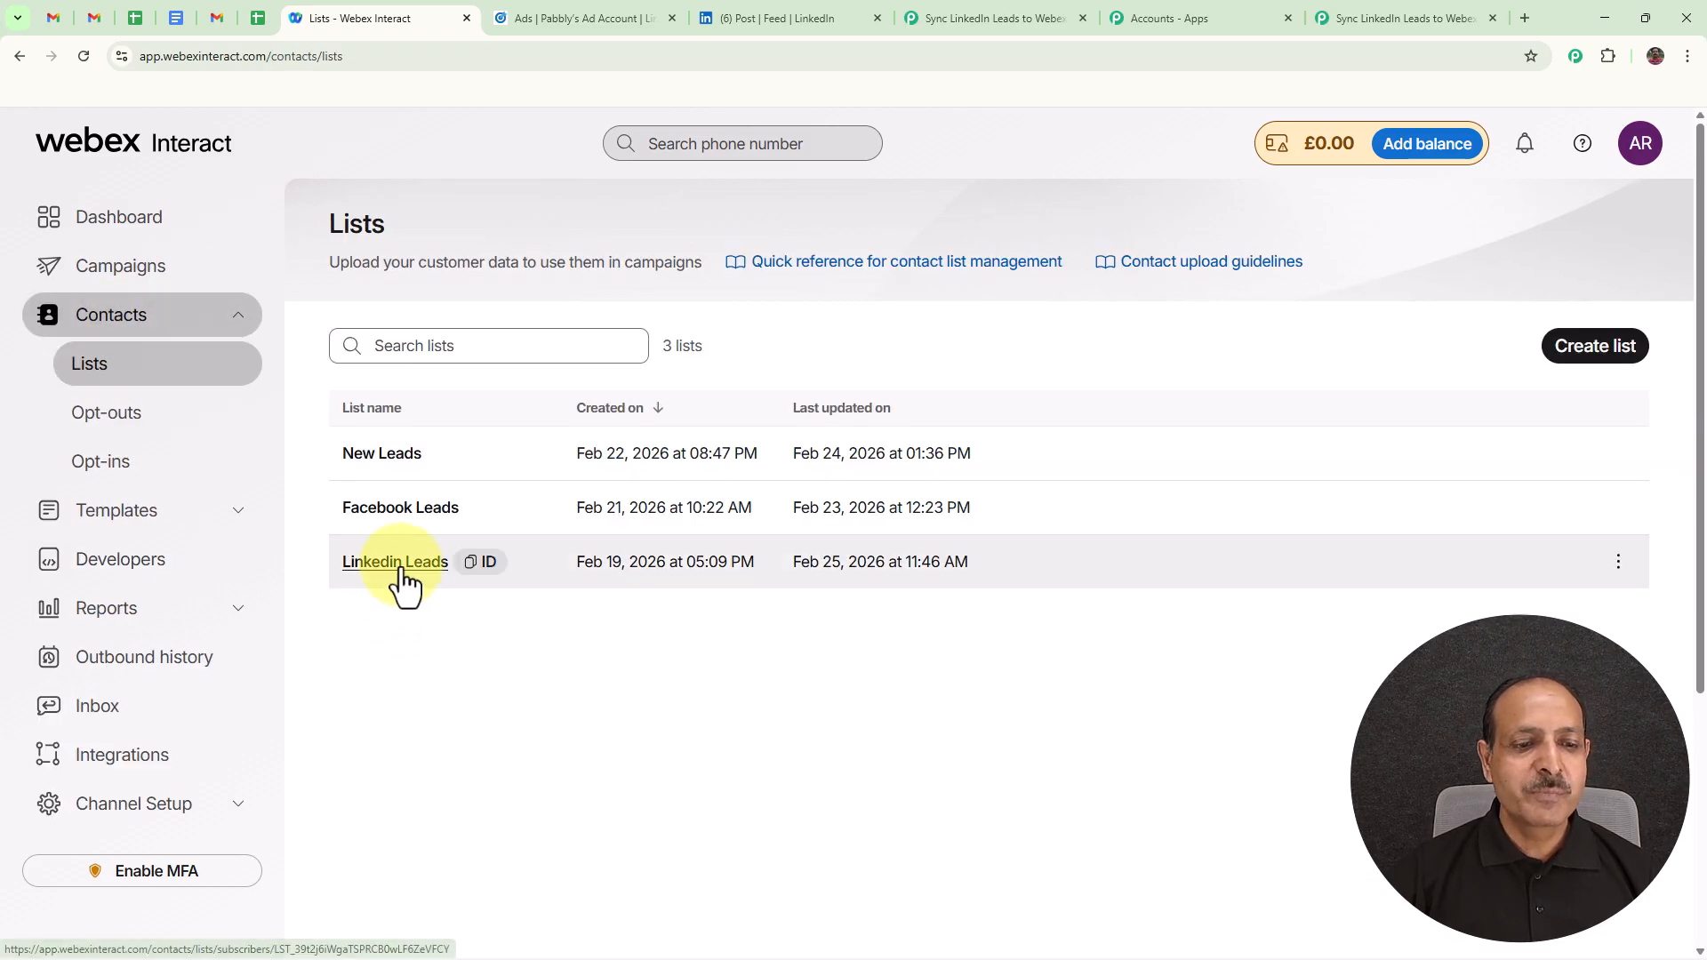
pyautogui.click(400, 574)
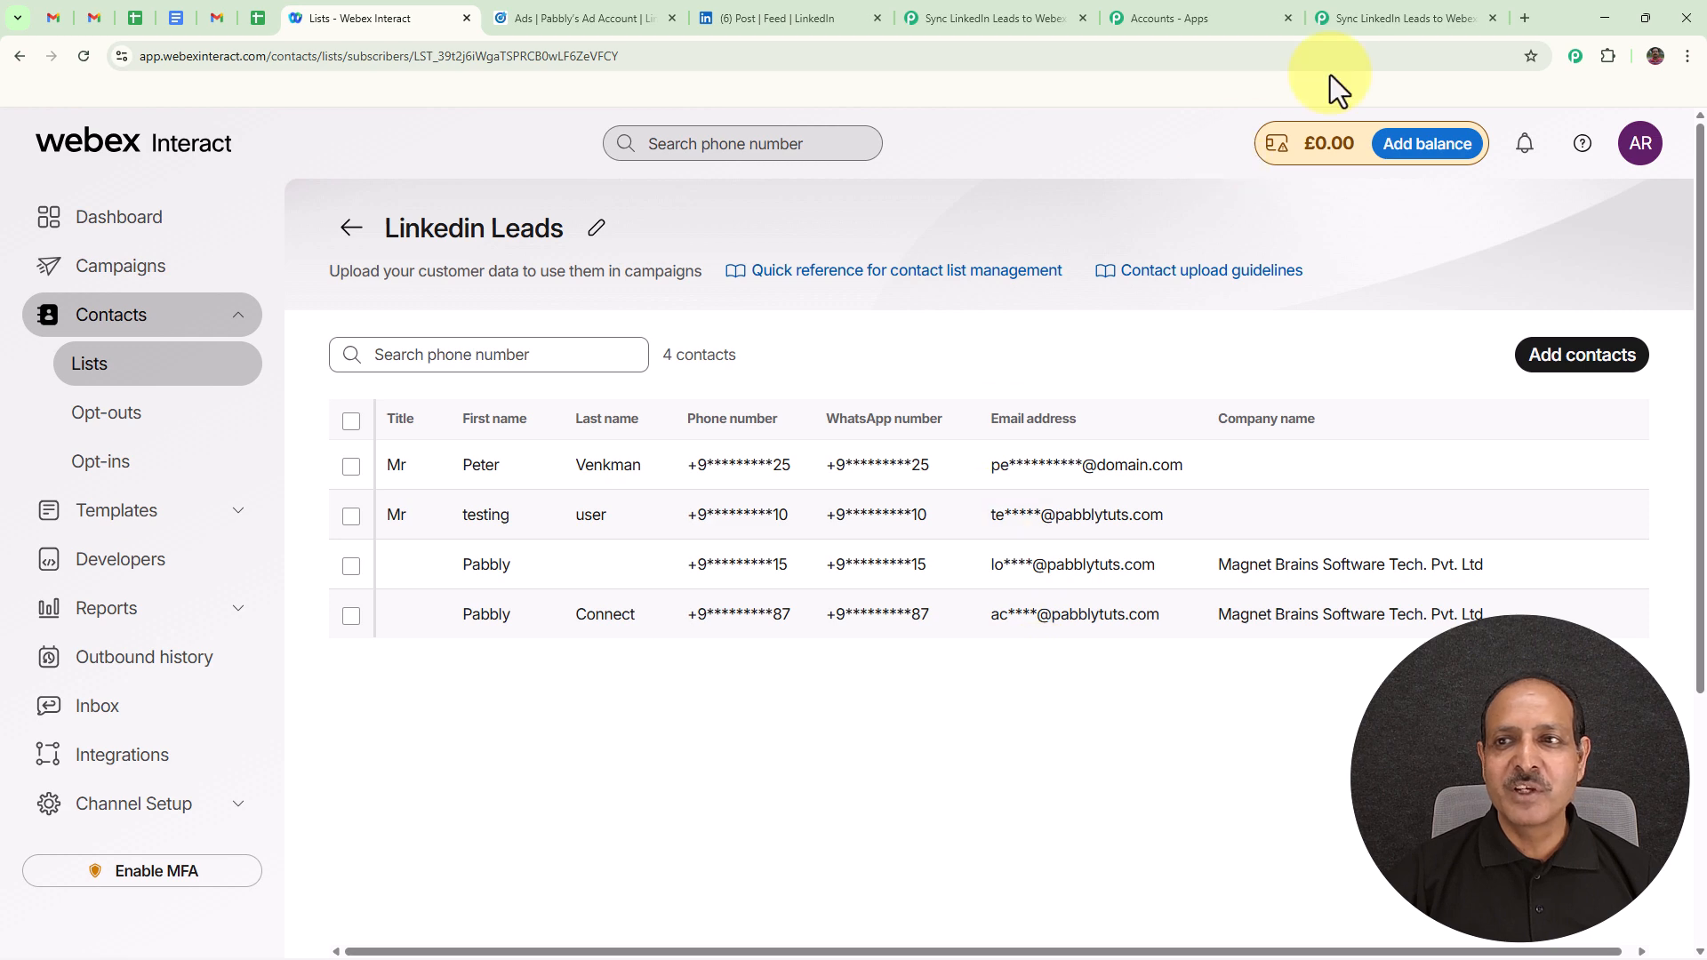
# Return to Pabbly Connect, close the action setup, and view the workflow's share link
pyautogui.click(1404, 18)
pyautogui.click(1668, 152)
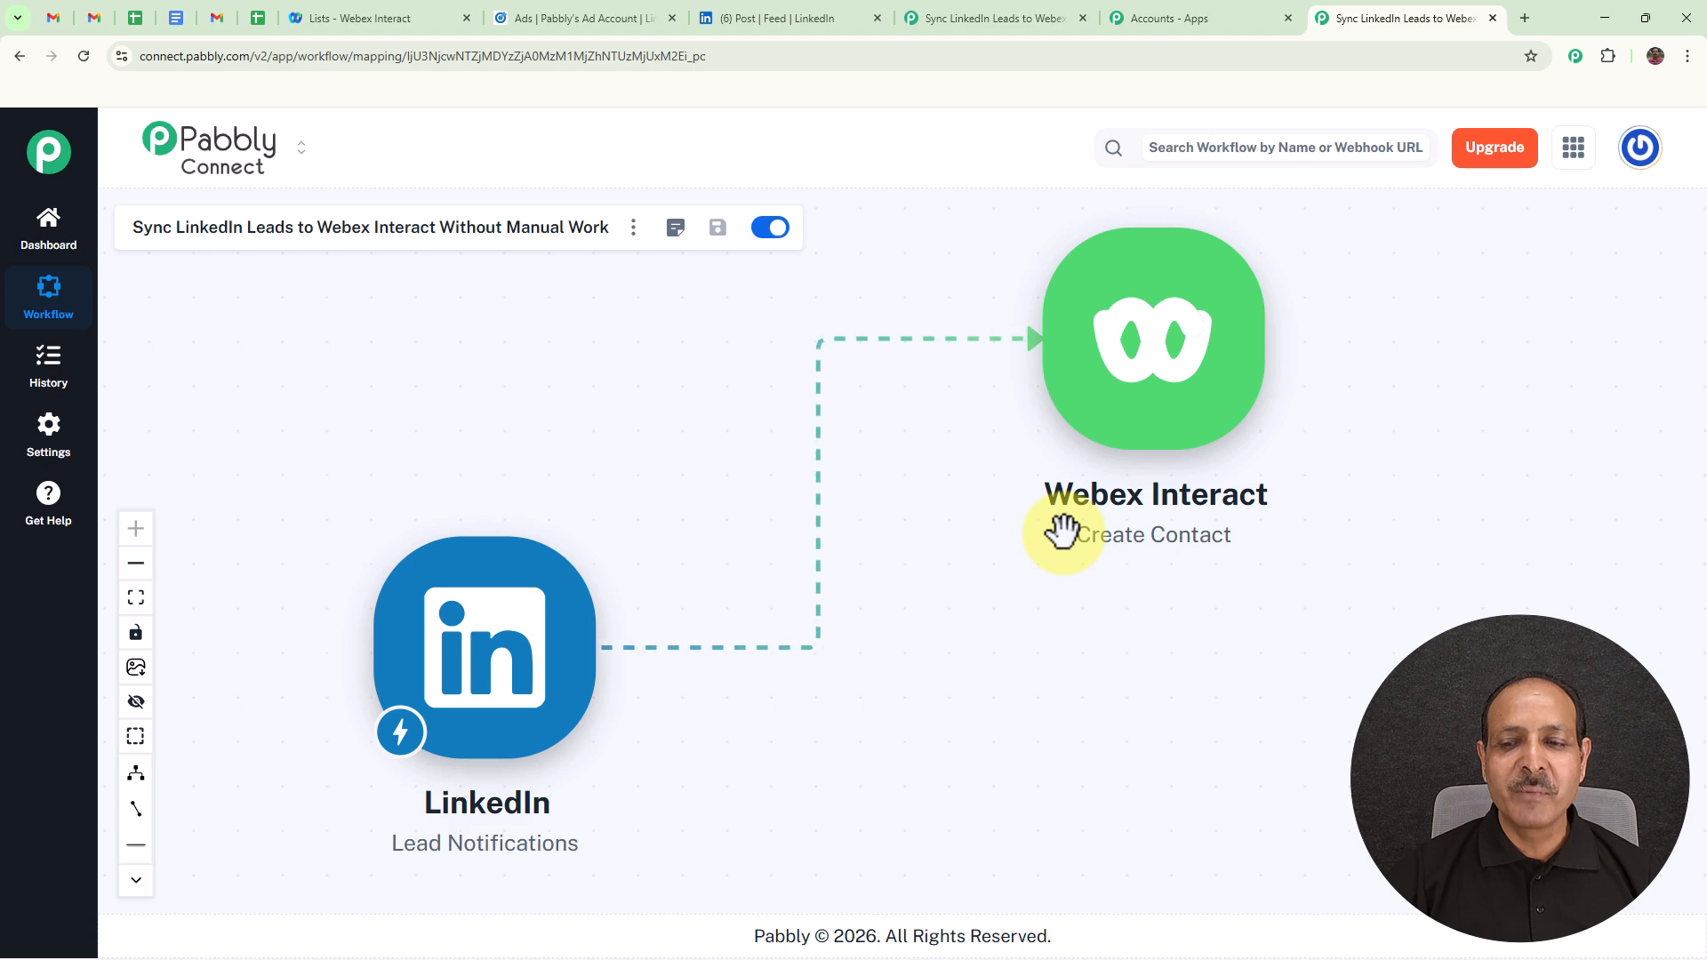
pyautogui.click(633, 227)
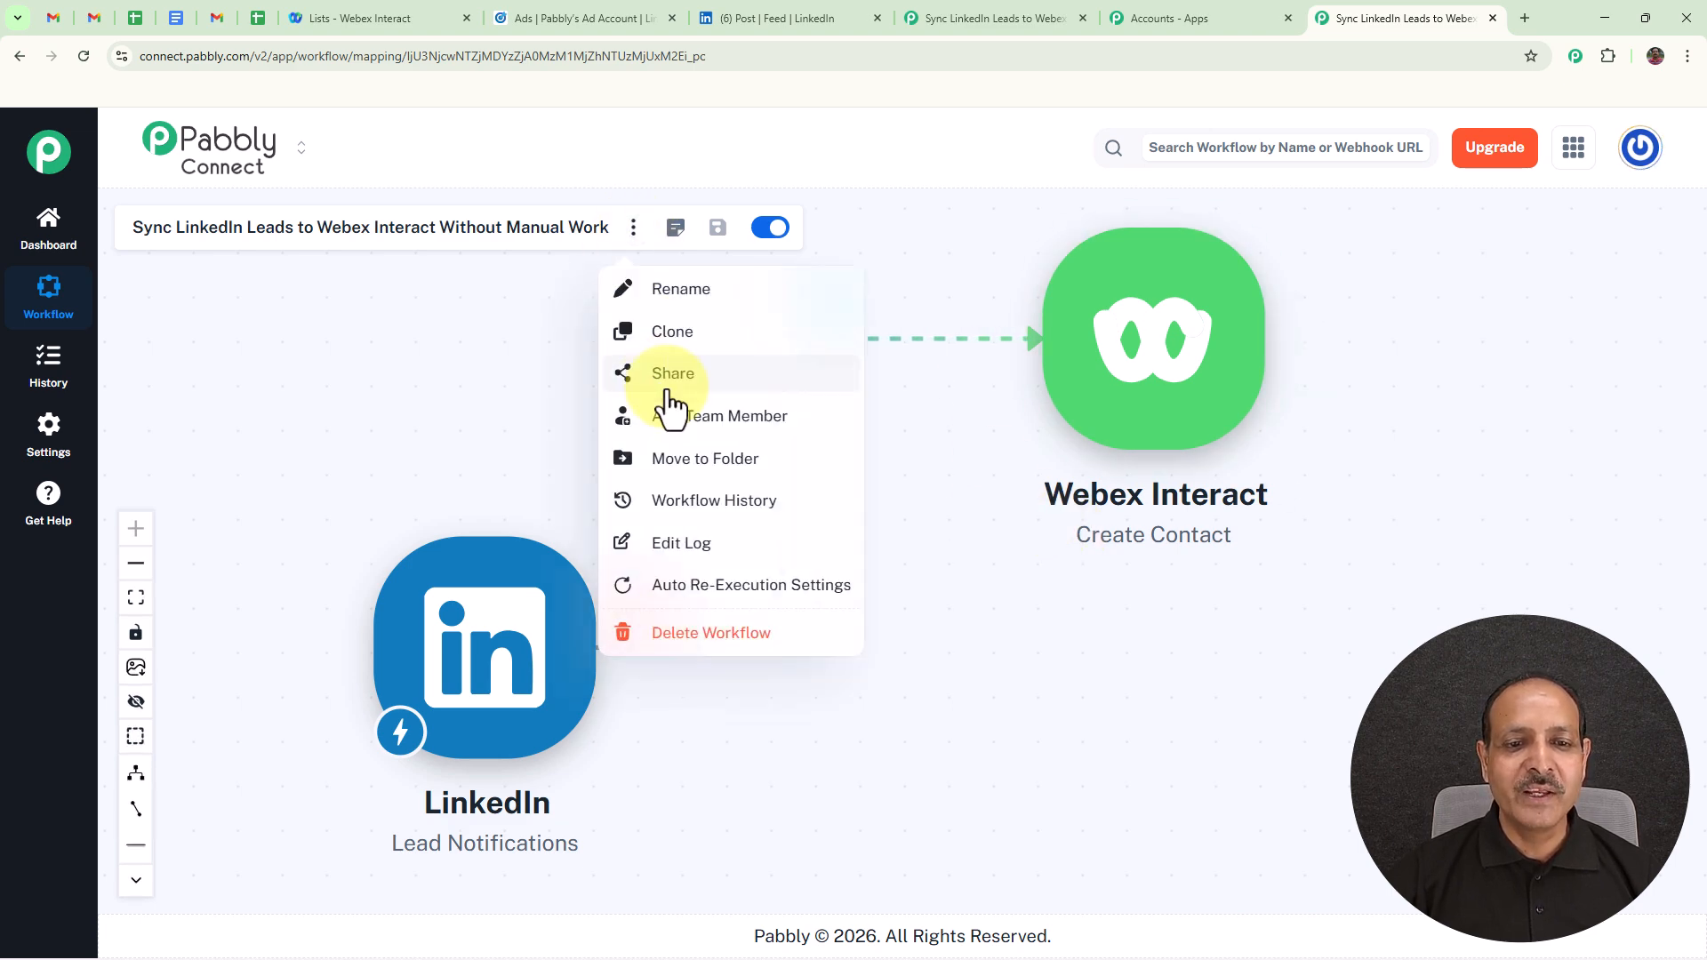
pyautogui.click(667, 373)
pyautogui.click(1122, 565)
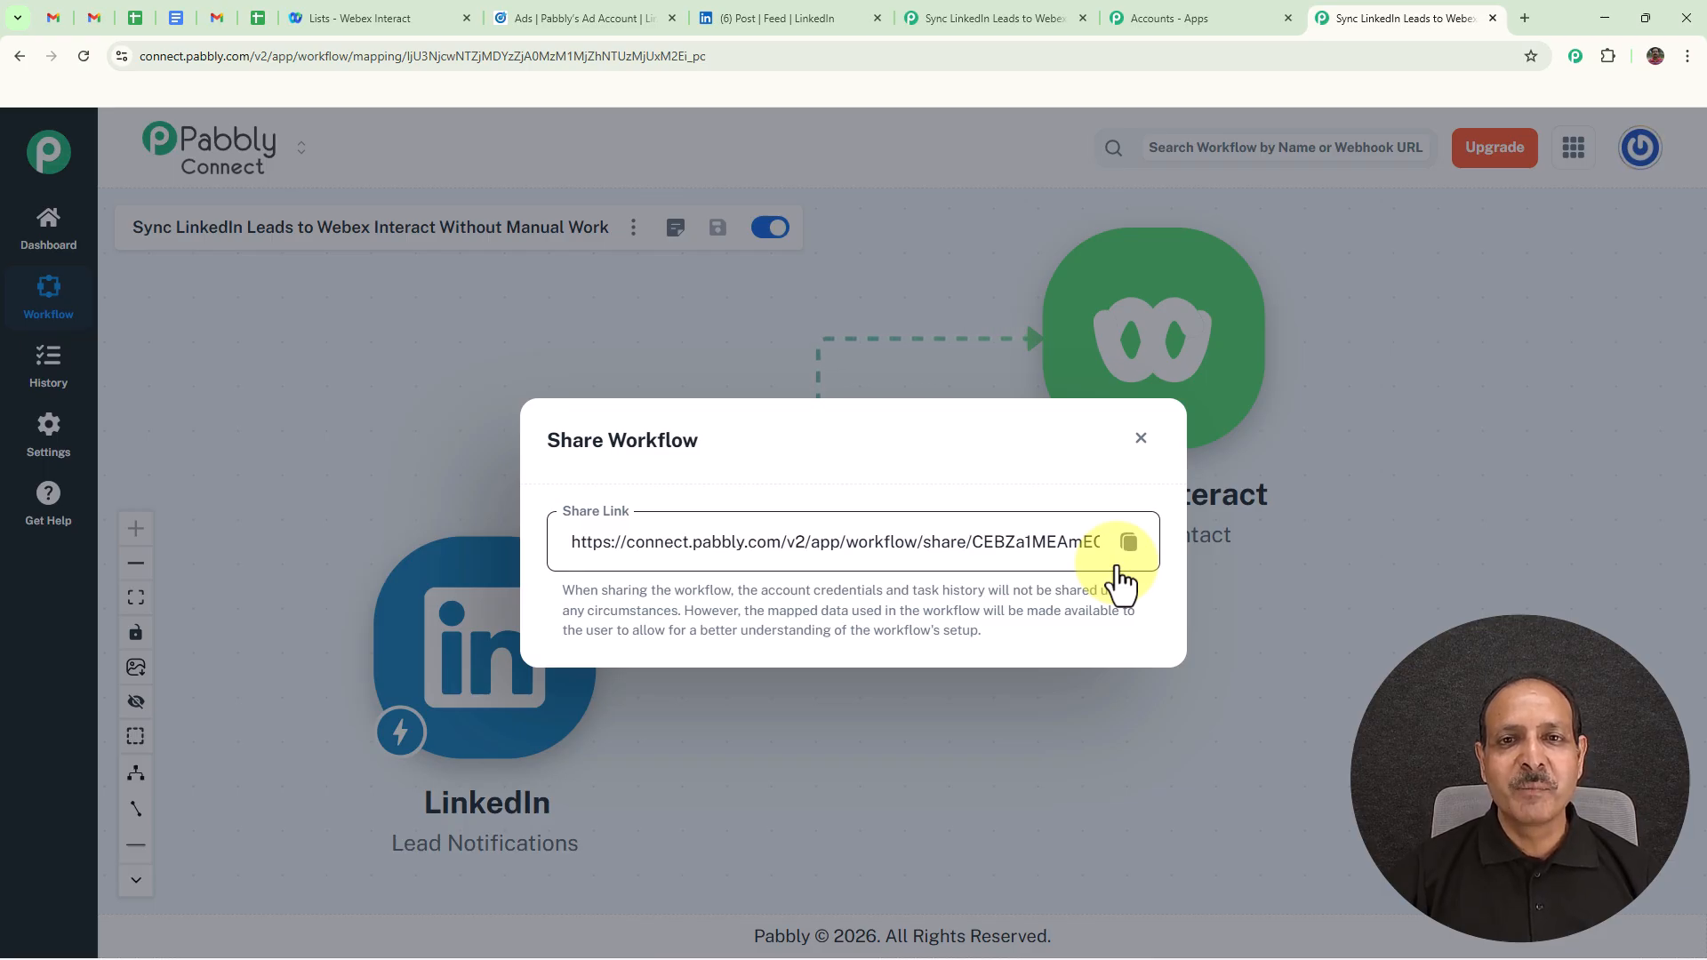
pyautogui.click(1141, 438)
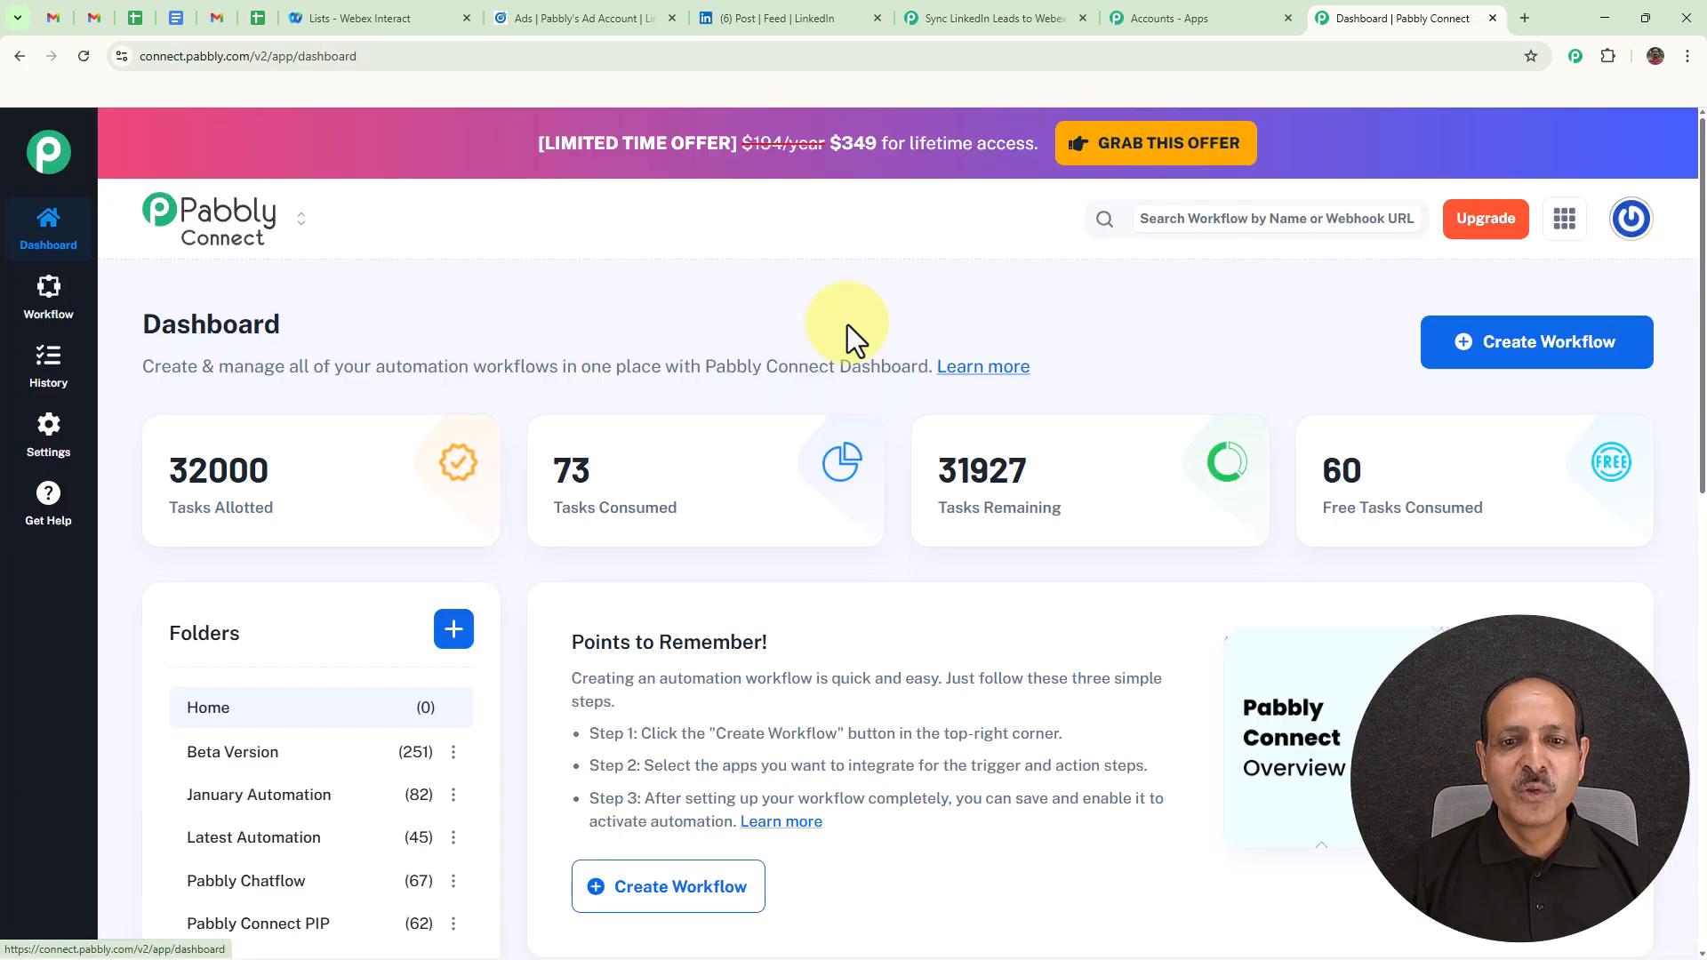